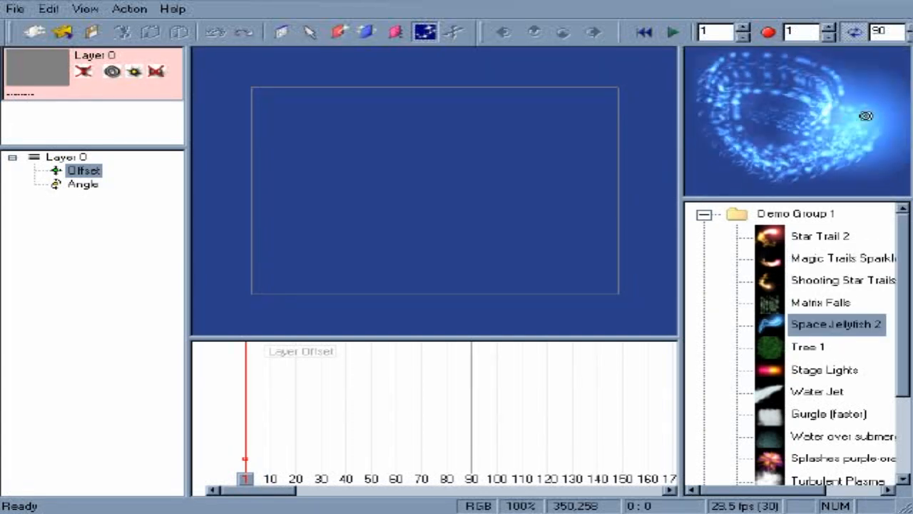
# Preview the Water Jet emitter from Demo Group 1 and the Shoot Smoke emitter from Demo Group 2.
pyautogui.click(831, 392)
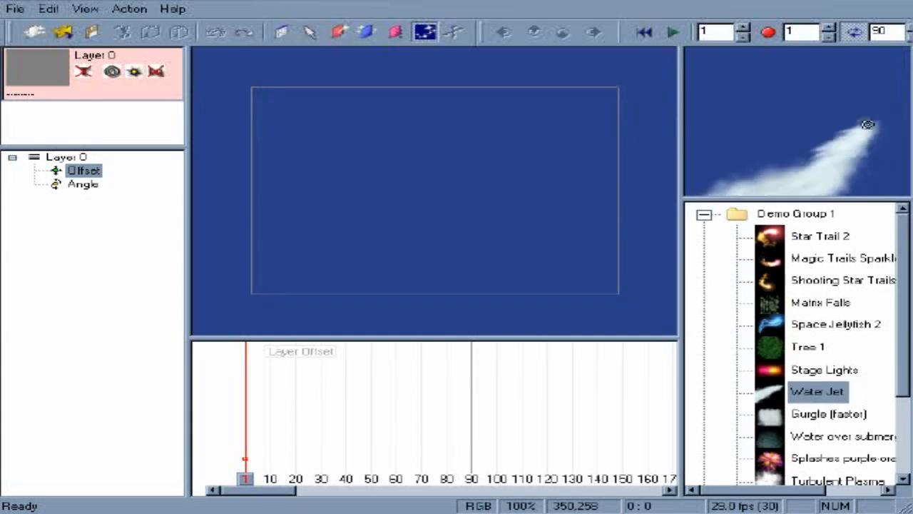
pyautogui.scroll(-1, 901, 364)
pyautogui.scroll(-1, 704, 418)
pyautogui.click(704, 412)
pyautogui.click(828, 414)
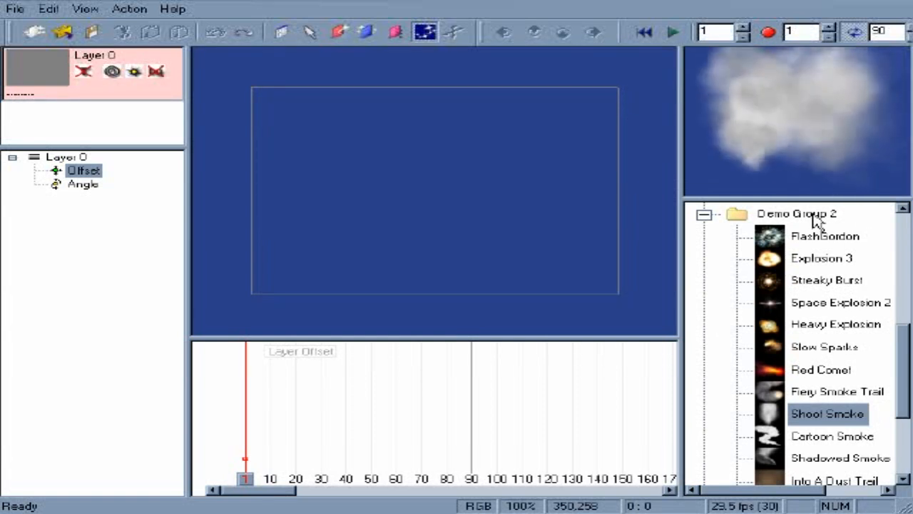
# Place a Turbulent Plasma emitter from Demo Group 1 near the center of the stage, at about 157,128.
pyautogui.moveTo(903, 357); pyautogui.dragTo(903, 256)
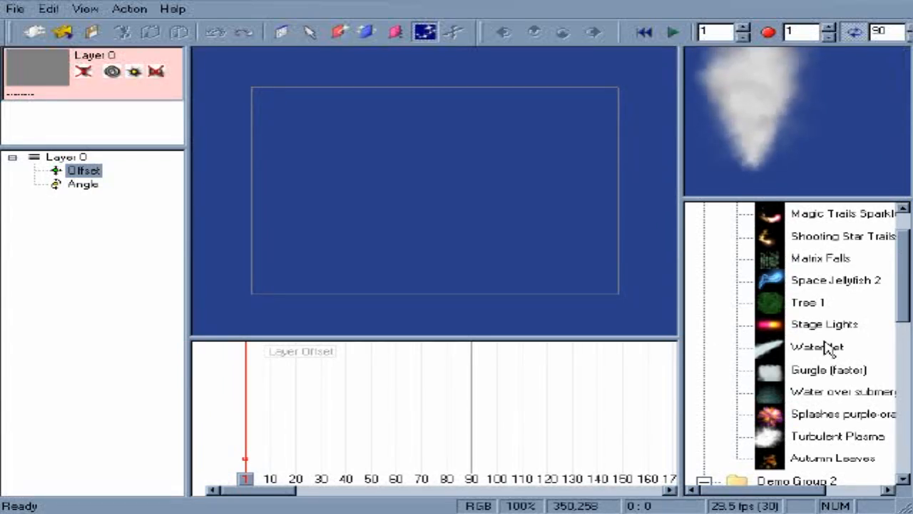
pyautogui.click(834, 438)
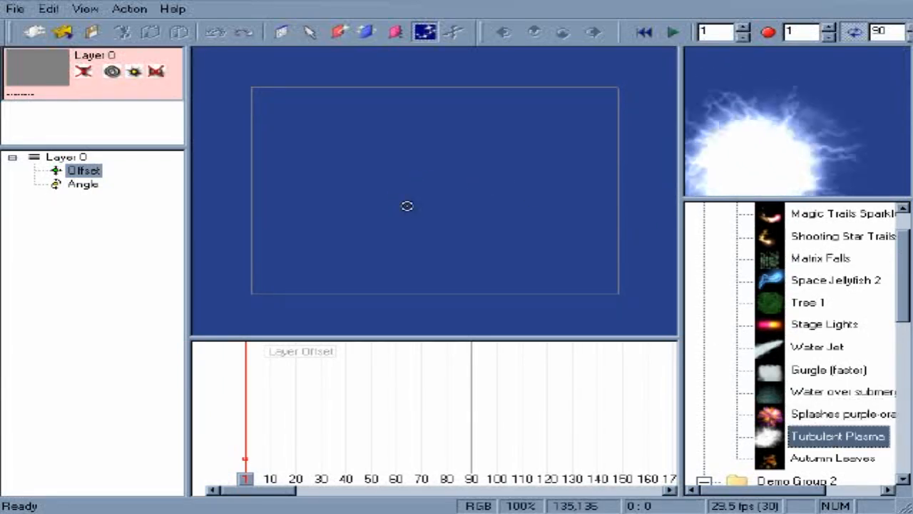
pyautogui.click(431, 197)
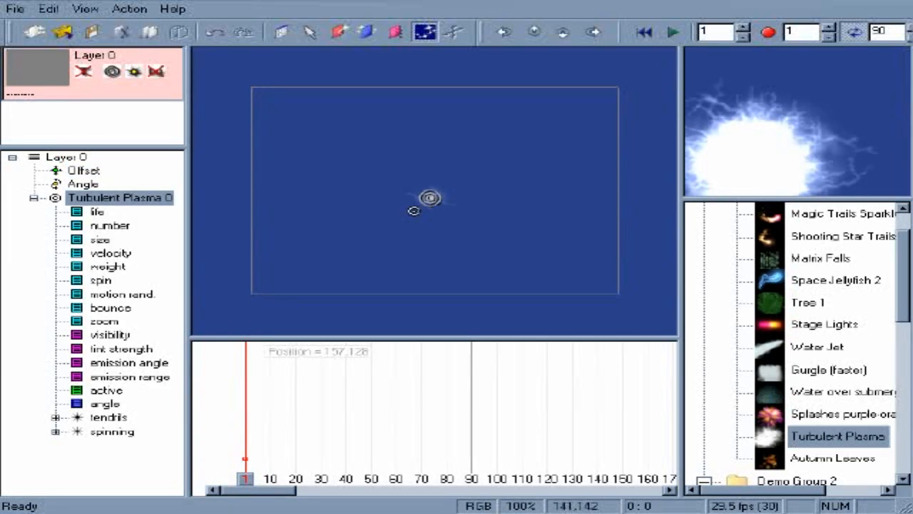
# Play and stop the plasma animation, and set the current frame to 20.
pyautogui.click(672, 34)
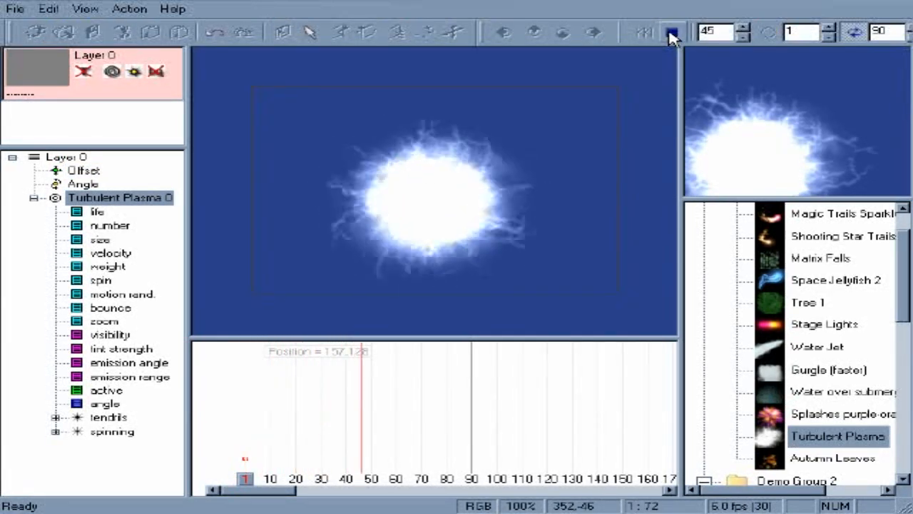
pyautogui.click(673, 34)
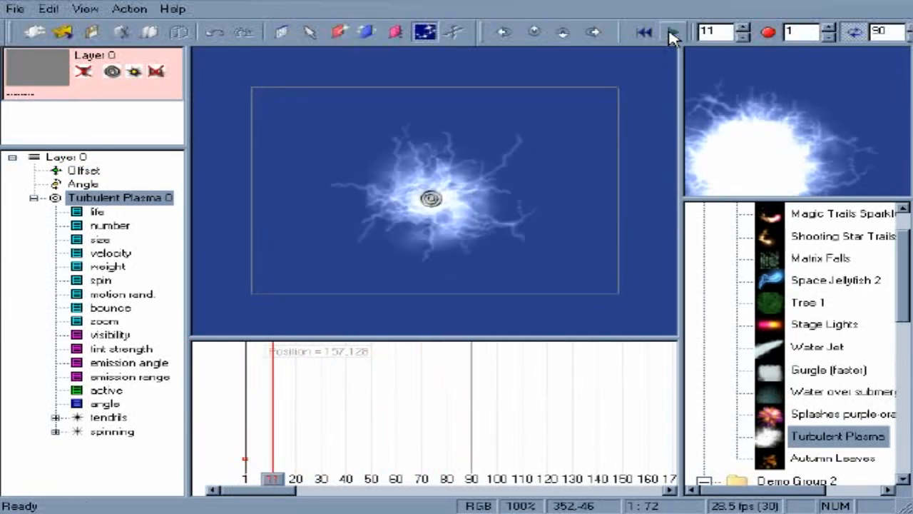
pyautogui.moveTo(271, 487); pyautogui.dragTo(295, 487)
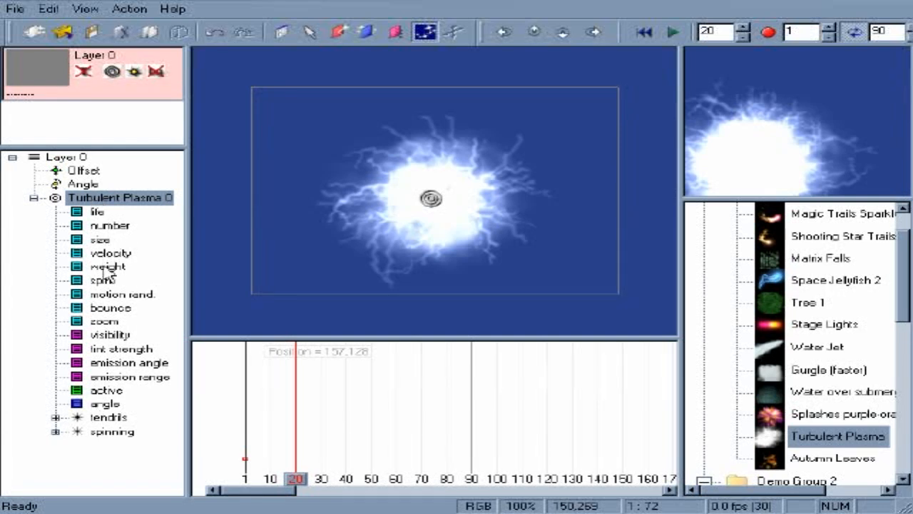
# Adjust the Turbulent Plasma emitter's zoom by moving its key at frame 1.
pyautogui.click(103, 321)
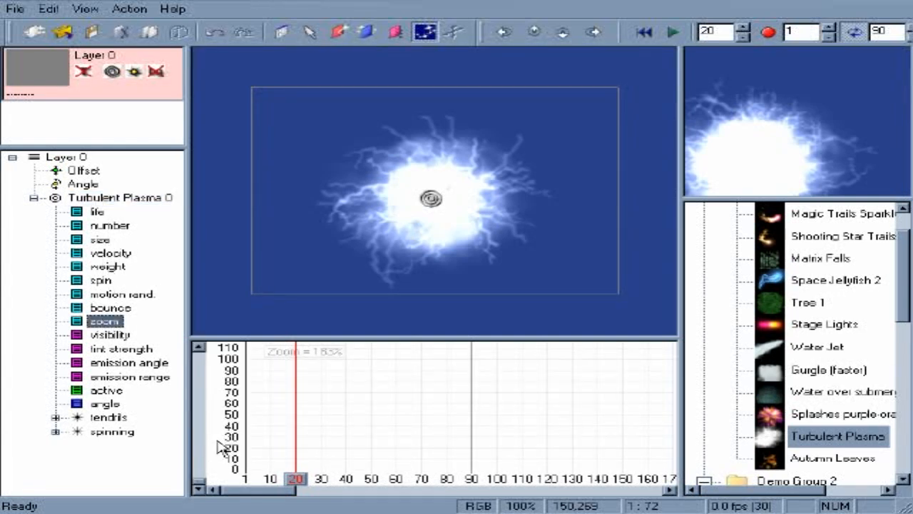
pyautogui.scroll(5, 232, 428)
pyautogui.moveTo(243, 426)
pyautogui.mouseDown()
pyautogui.moveTo(243, 434)
pyautogui.moveTo(243, 420)
pyautogui.mouseUp()
# Try moving the plasma emitter's spin key at frame 1, and set its number to about 101%.
pyautogui.click(102, 281)
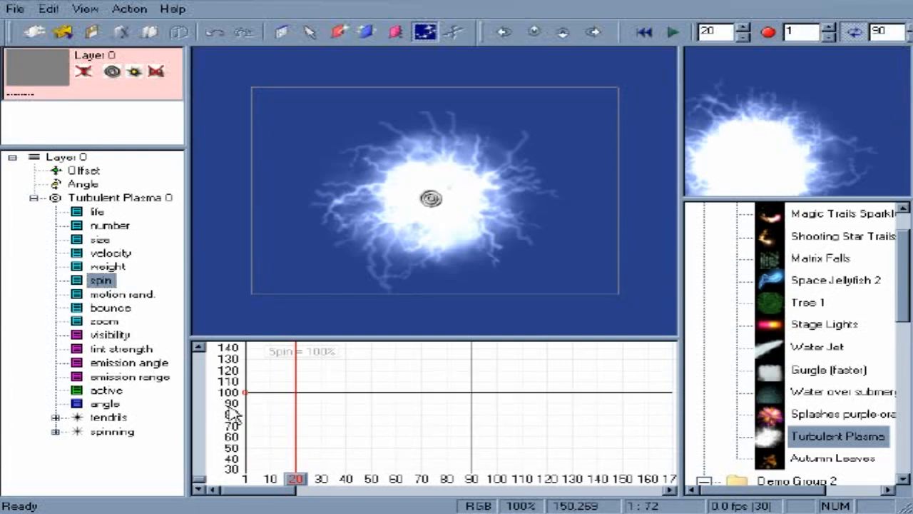
pyautogui.moveTo(245, 392); pyautogui.dragTo(244, 358)
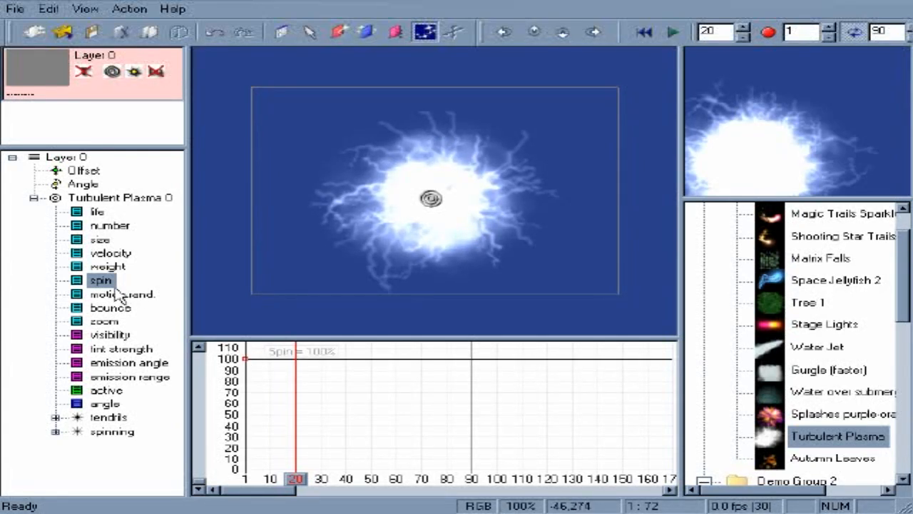
pyautogui.click(110, 225)
pyautogui.moveTo(246, 359); pyautogui.dragTo(243, 391)
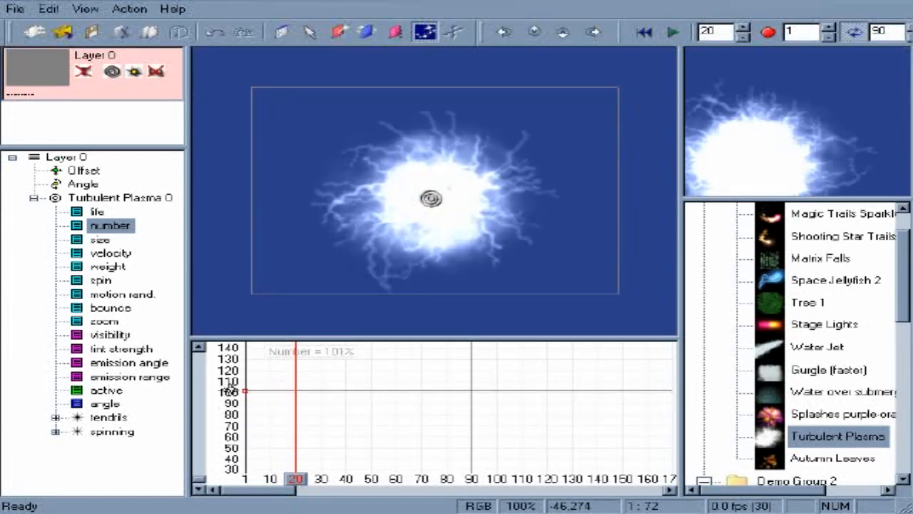
# Adjust the plasma emitter's life at frame 1 and set its visibility to 50%.
pyautogui.click(95, 212)
pyautogui.moveTo(247, 394)
pyautogui.mouseDown()
pyautogui.moveTo(254, 457)
pyautogui.moveTo(251, 351)
pyautogui.moveTo(255, 450)
pyautogui.moveTo(250, 389)
pyautogui.mouseUp()
pyautogui.click(98, 335)
pyautogui.moveTo(249, 451); pyautogui.dragTo(296, 414)
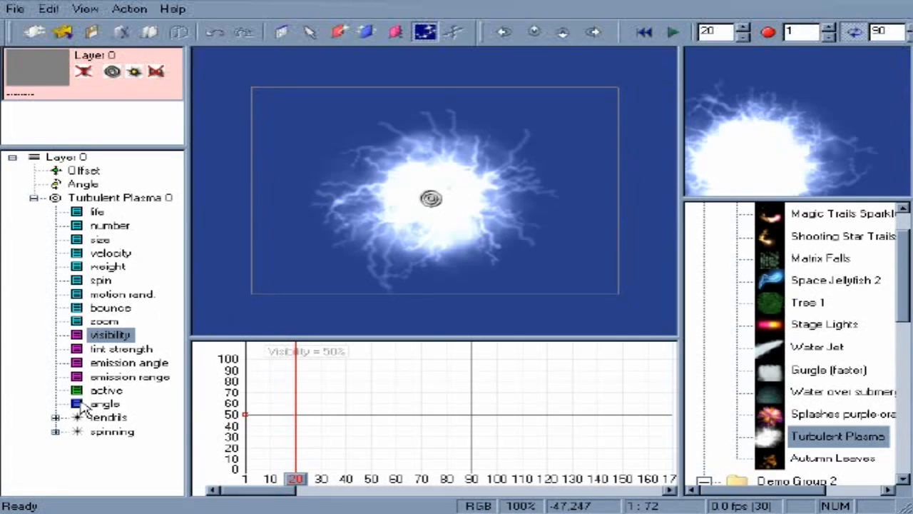
# Open the properties of the Turbulent Plasma emitter and reposition the emitter in the preview.
pyautogui.rightClick(73, 199)
pyautogui.click(82, 207)
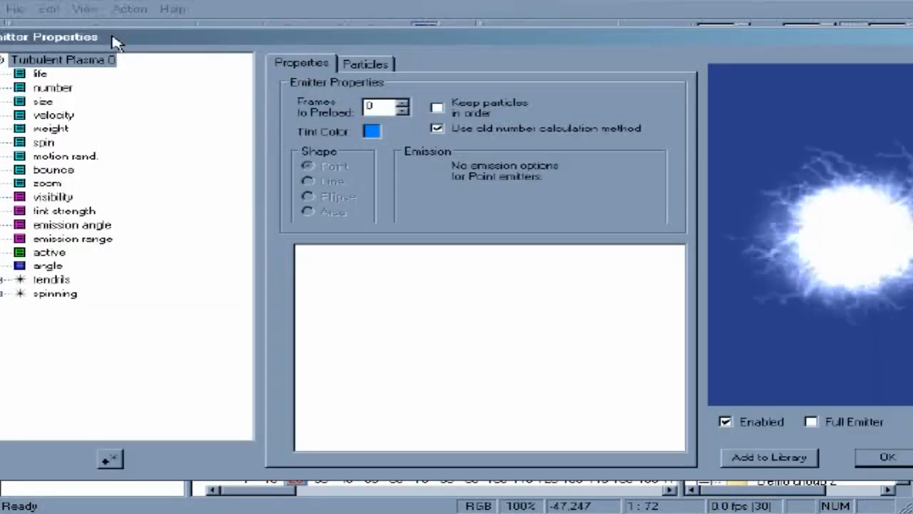
pyautogui.click(773, 211)
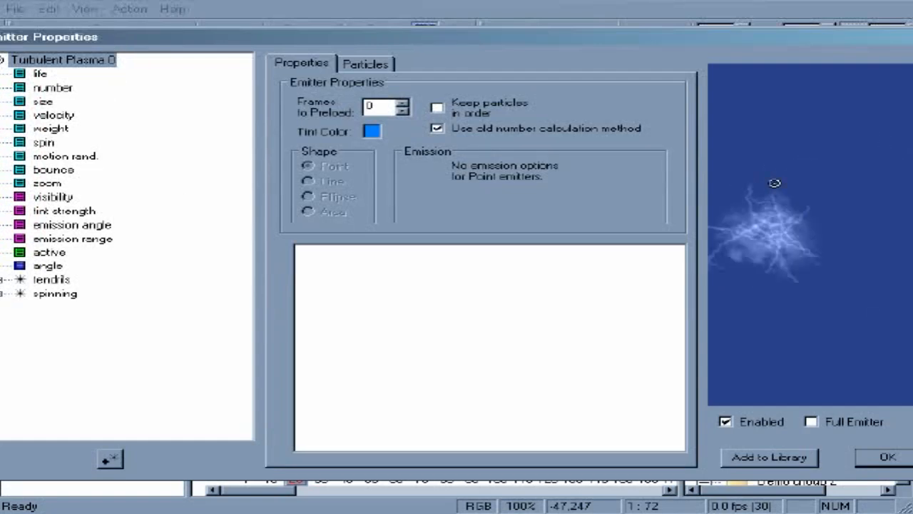
pyautogui.click(785, 206)
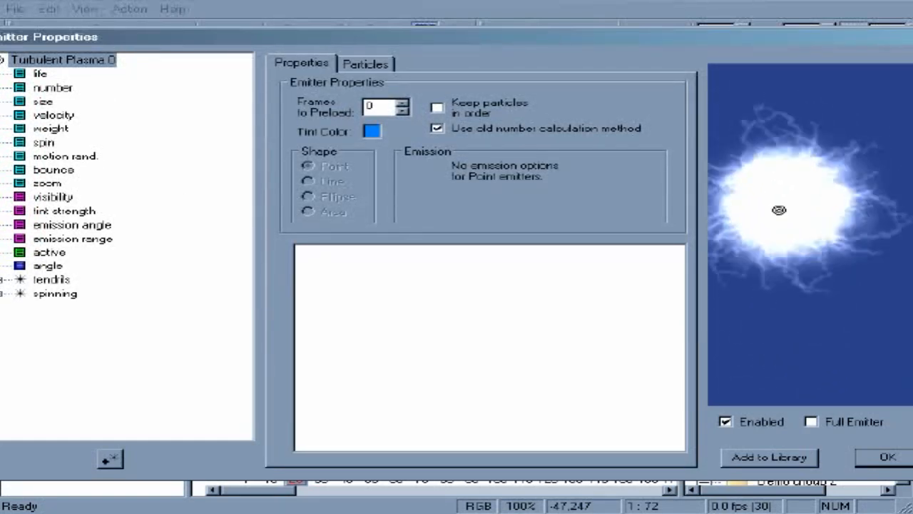
# Examine the tendrils and spinning particle types individually and with the full emitter in the preview.
pyautogui.click(53, 283)
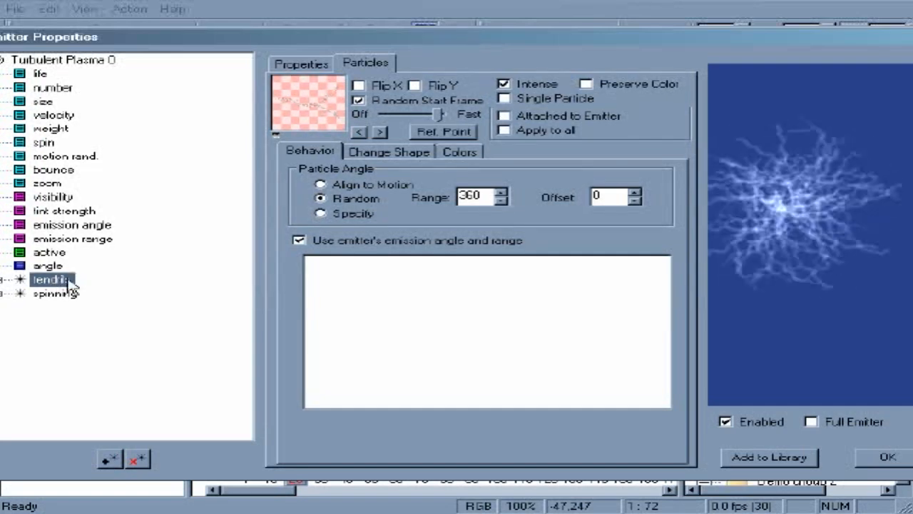
pyautogui.click(56, 294)
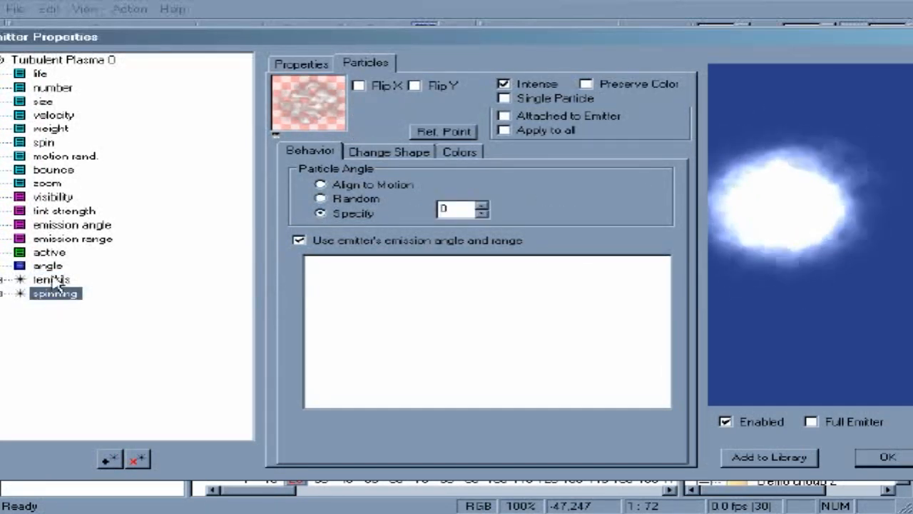
pyautogui.click(810, 422)
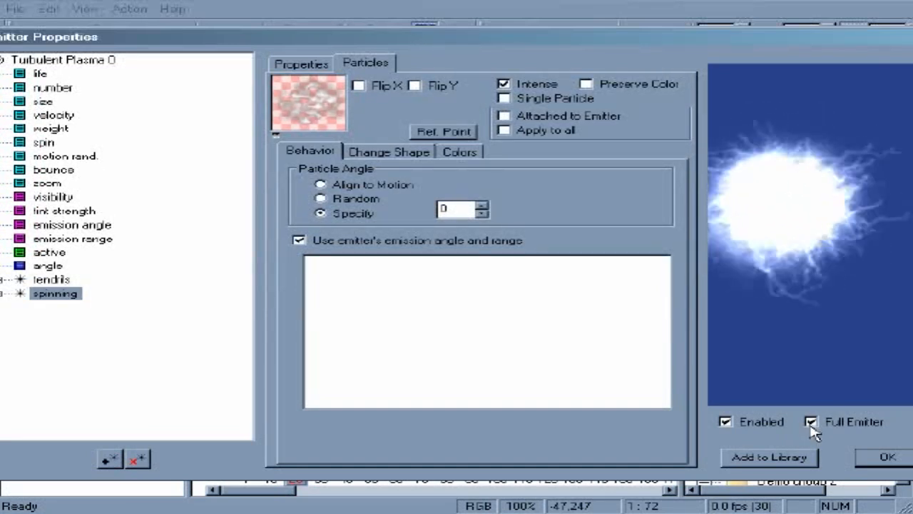
pyautogui.click(52, 279)
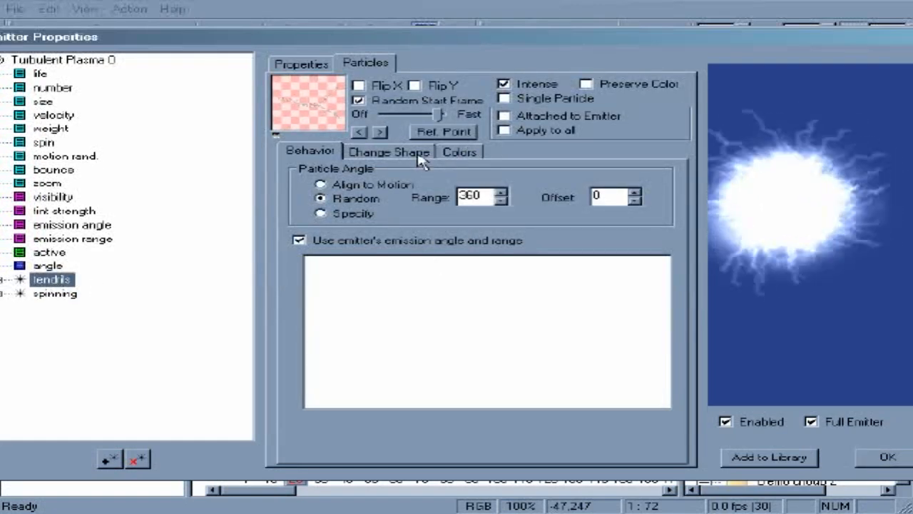
pyautogui.click(57, 294)
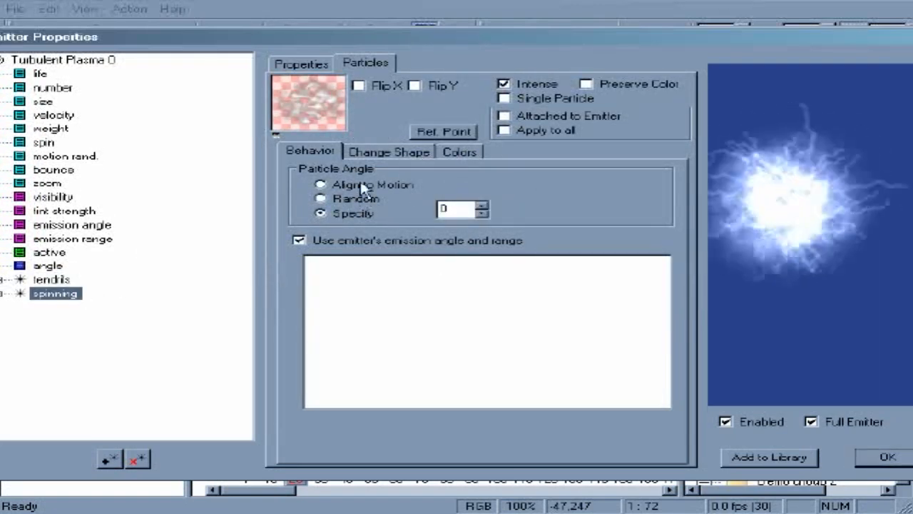
# Try the small blur star, cresty, spikey star, diamond star and leaf2 shapes on the spinning particles, previewed without the rest of the emitter.
pyautogui.click(374, 152)
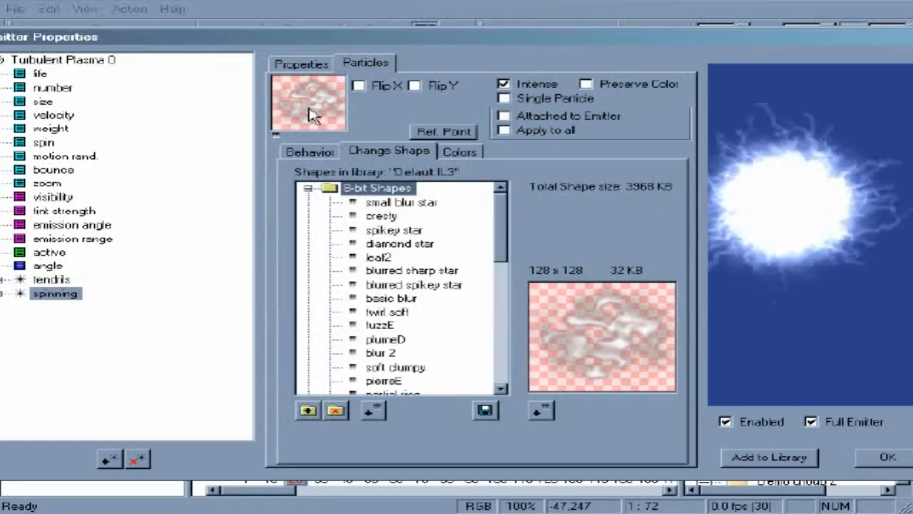
pyautogui.click(811, 421)
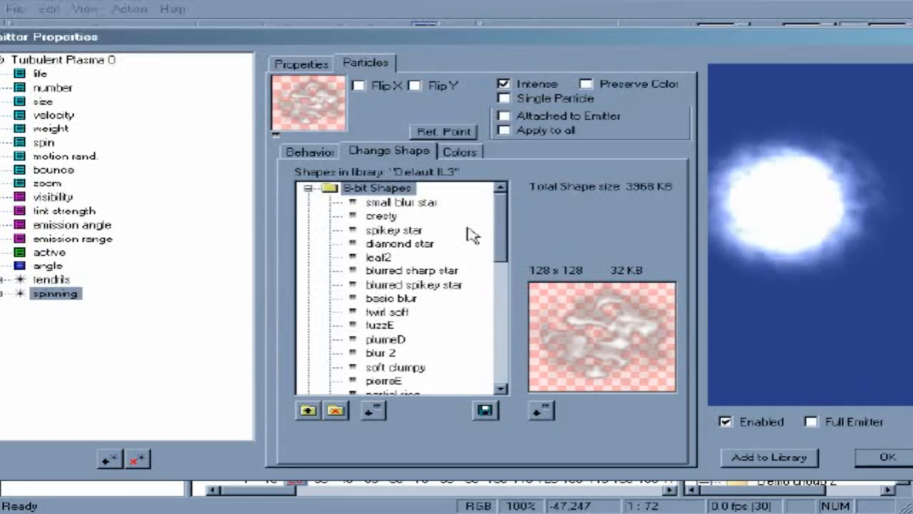
pyautogui.click(401, 204)
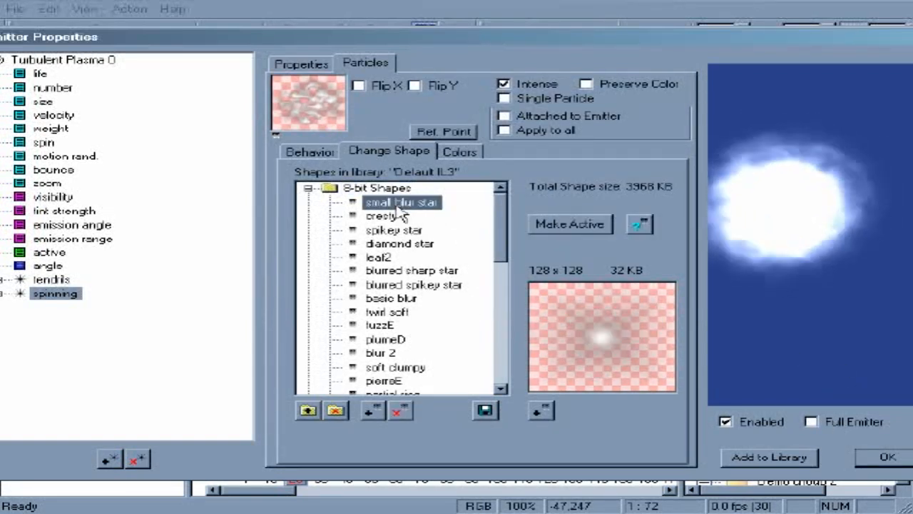
pyautogui.click(556, 228)
pyautogui.click(404, 217)
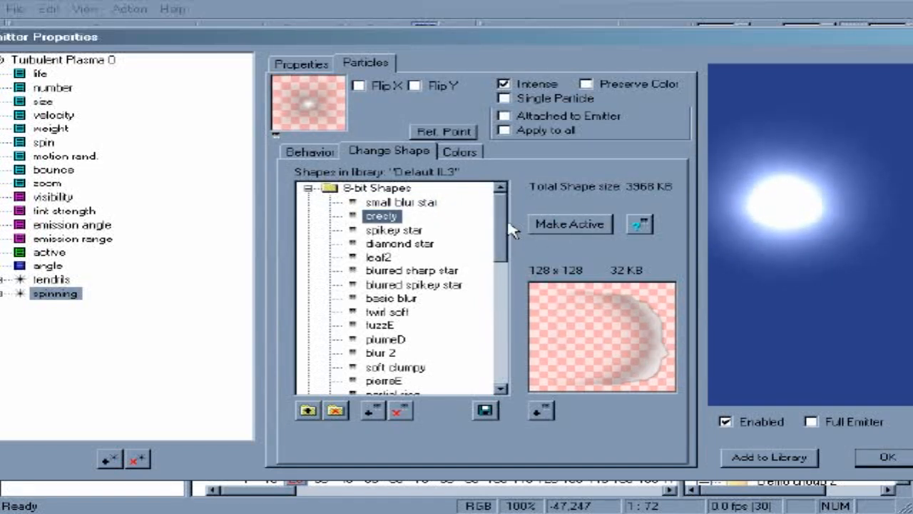
pyautogui.click(558, 228)
pyautogui.click(394, 230)
pyautogui.click(544, 227)
pyautogui.click(406, 245)
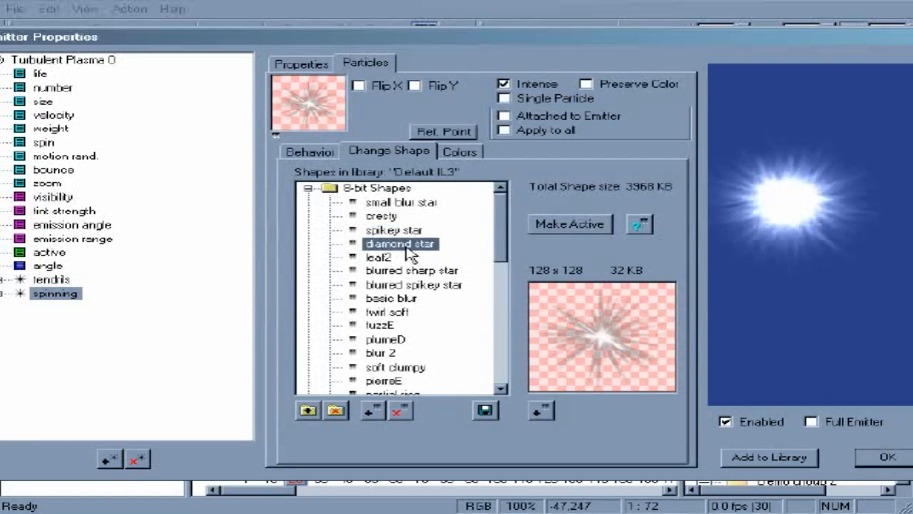
pyautogui.click(551, 229)
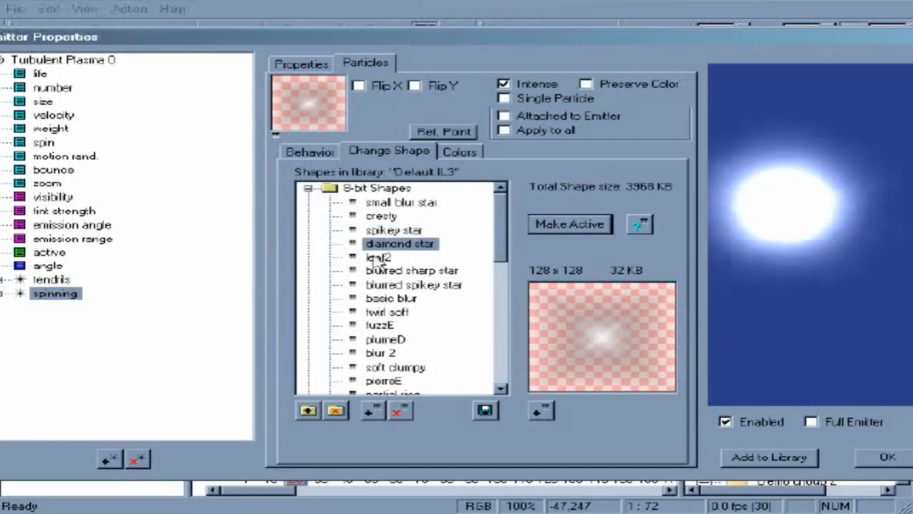
pyautogui.click(386, 257)
pyautogui.click(560, 234)
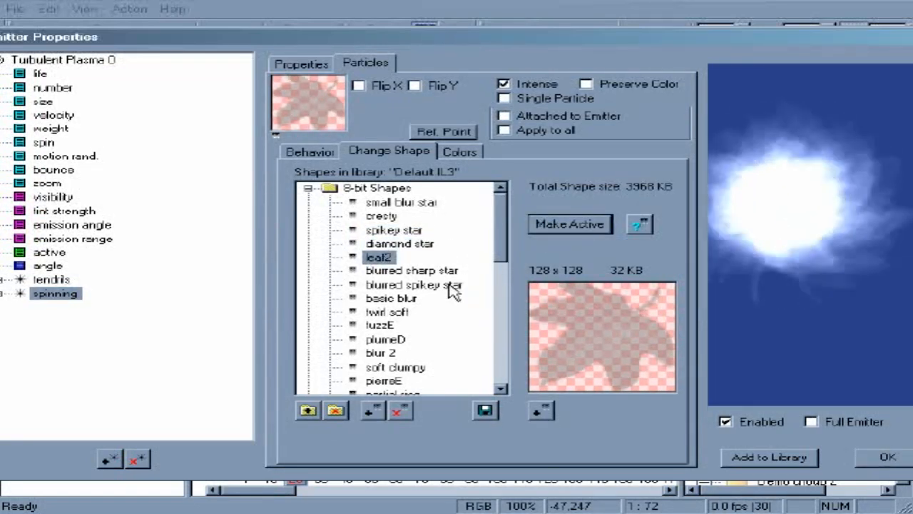
# Make diamond star the active shape of the spinning particles and preview it with the full emitter.
pyautogui.moveTo(504, 257)
pyautogui.mouseDown()
pyautogui.moveTo(504, 371)
pyautogui.moveTo(505, 240)
pyautogui.mouseUp()
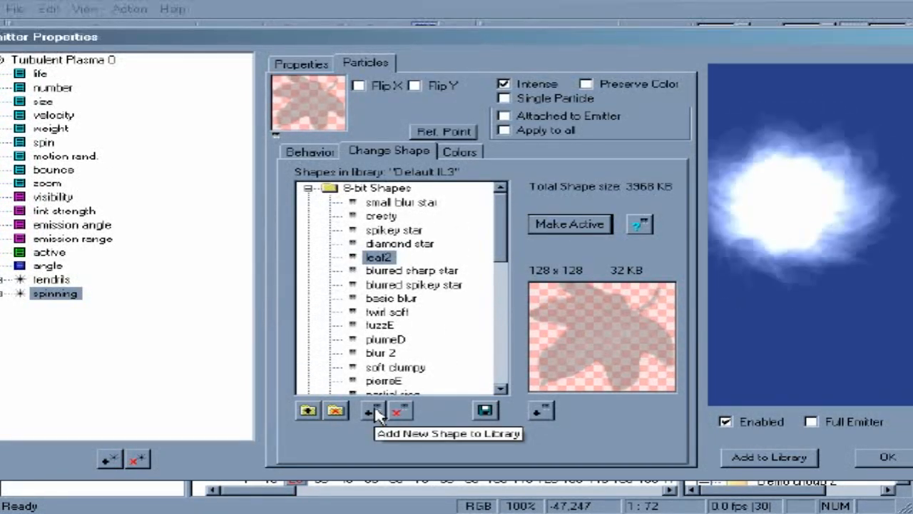
pyautogui.click(402, 244)
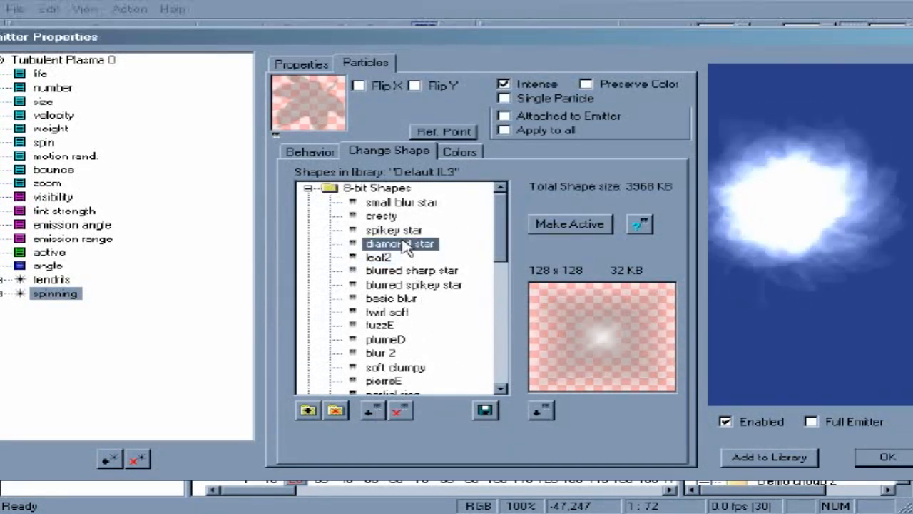
pyautogui.click(560, 226)
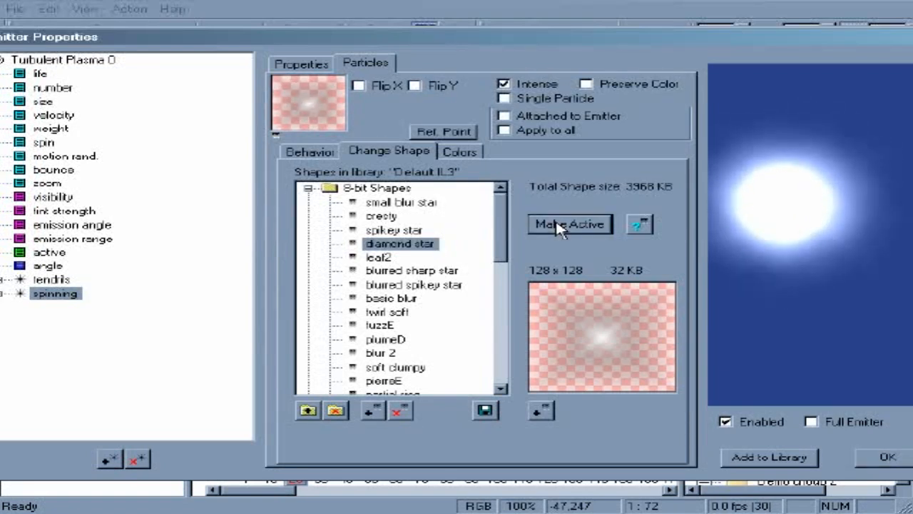
pyautogui.click(810, 422)
pyautogui.moveTo(766, 342)
pyautogui.mouseDown()
pyautogui.moveTo(782, 278)
pyautogui.moveTo(780, 167)
pyautogui.moveTo(741, 185)
pyautogui.moveTo(775, 310)
pyautogui.mouseUp()
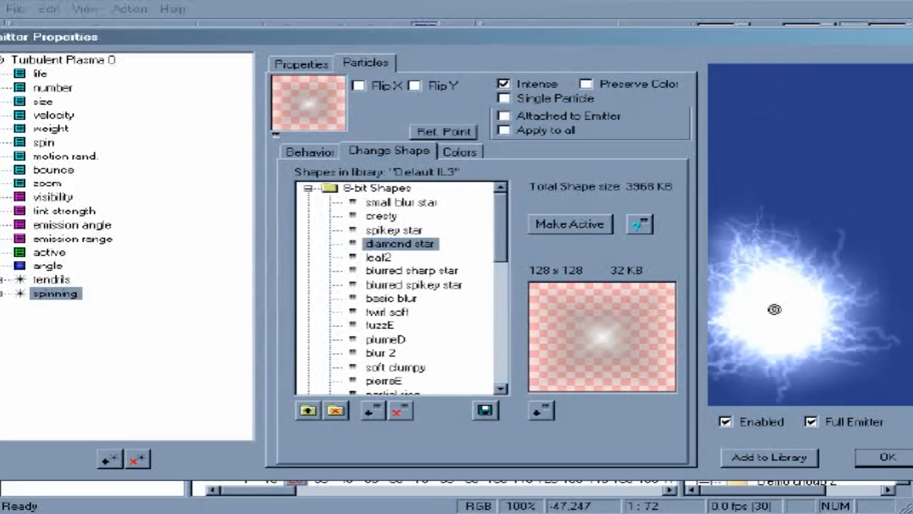
# Give the spinning particles a color gradient over life from yellow (RGB 255, 229, 115) to red (255, 0, 0), previewed without the full emitter.
pyautogui.click(463, 152)
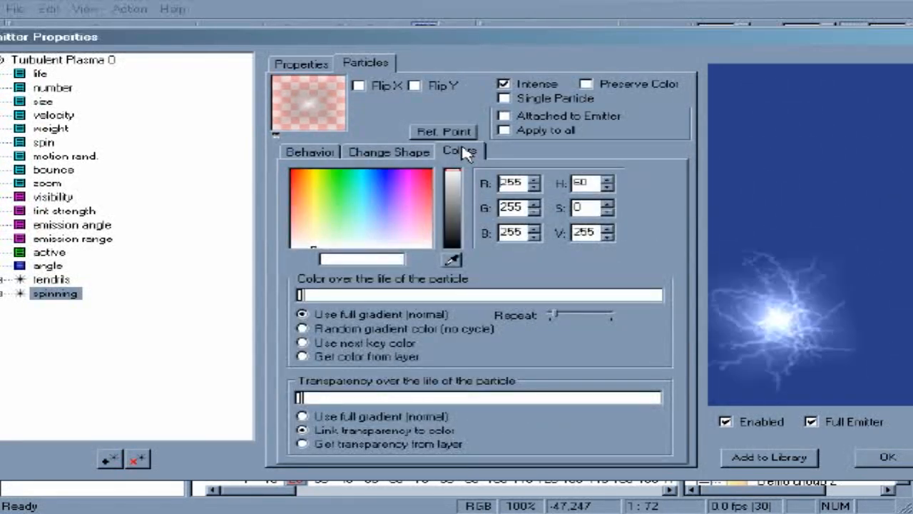
pyautogui.click(822, 422)
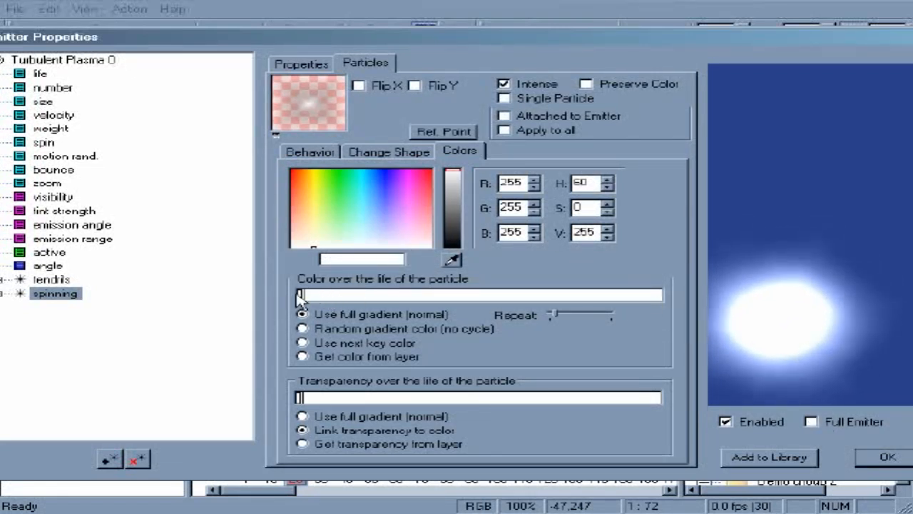
pyautogui.moveTo(310, 220); pyautogui.dragTo(309, 205)
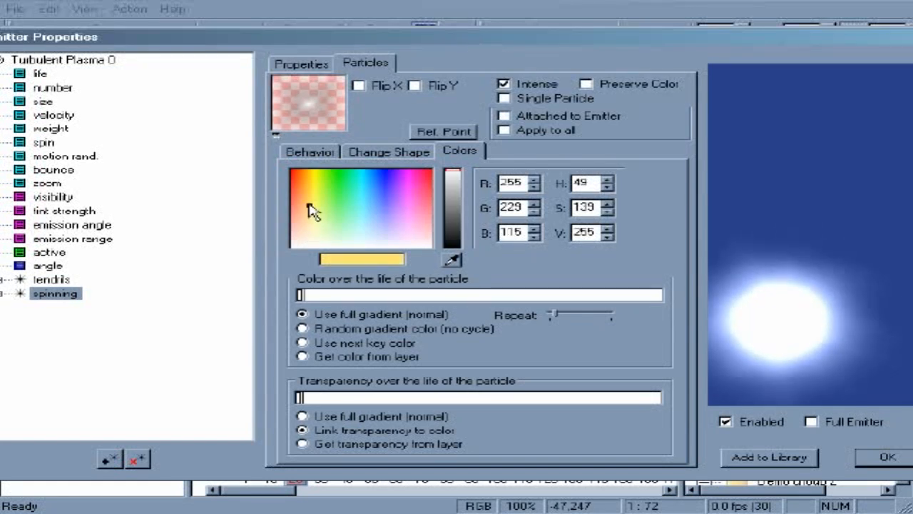
pyautogui.click(659, 296)
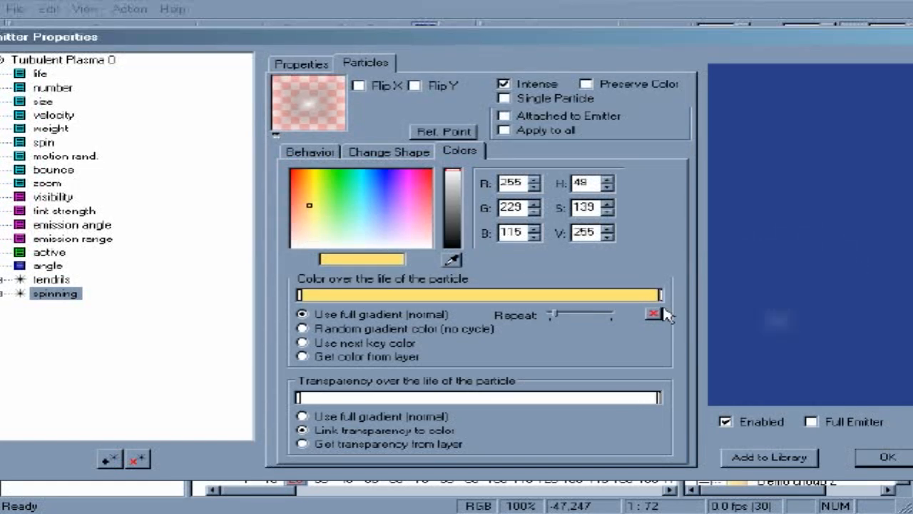
pyautogui.moveTo(297, 180); pyautogui.dragTo(278, 163)
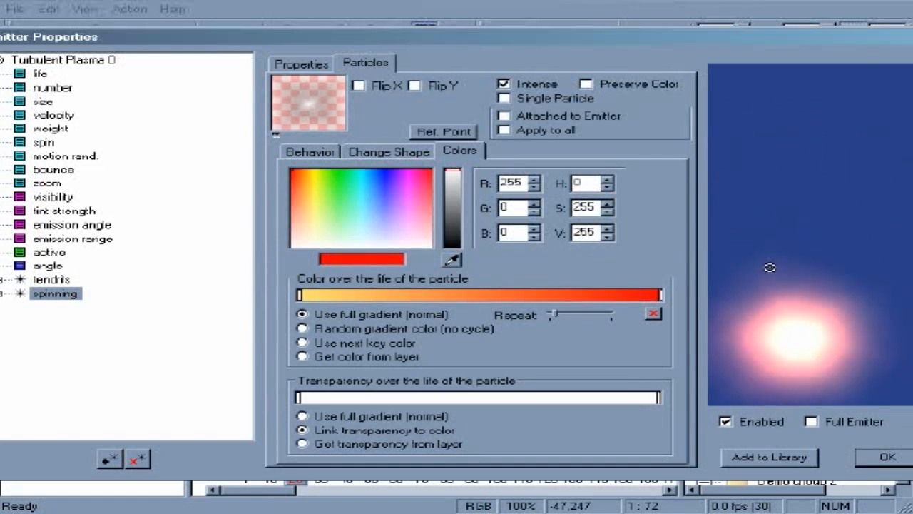
# Color the tendrils particles blue (RGB 37, 99, 255), preview the full emitter and accept the emitter properties.
pyautogui.click(50, 281)
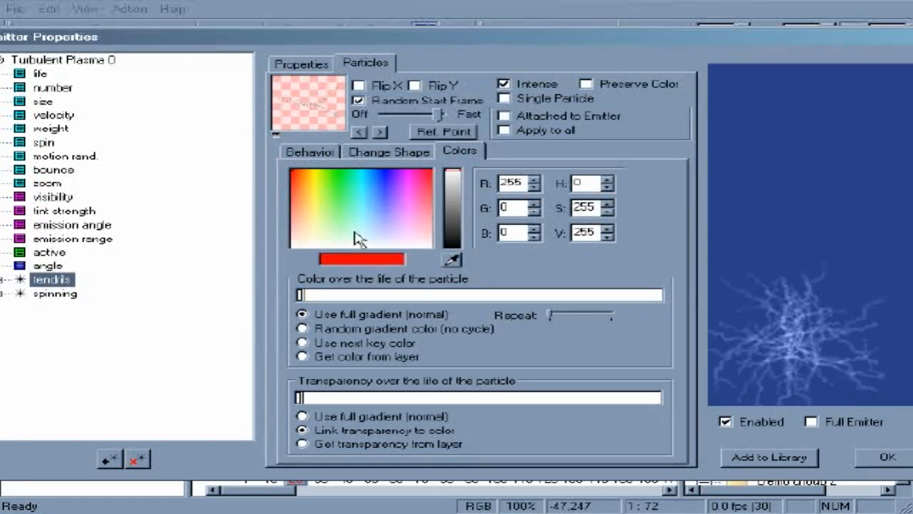
pyautogui.click(300, 294)
pyautogui.moveTo(383, 243); pyautogui.dragTo(381, 186)
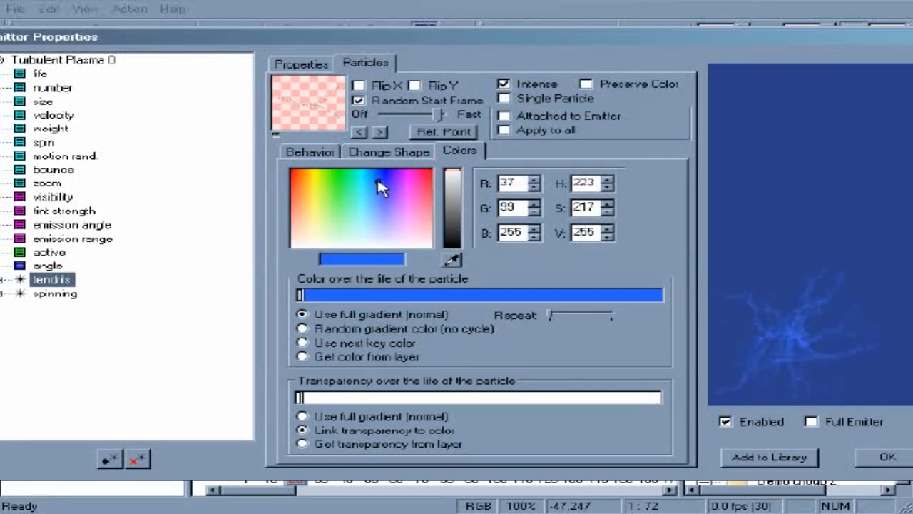
pyautogui.click(821, 422)
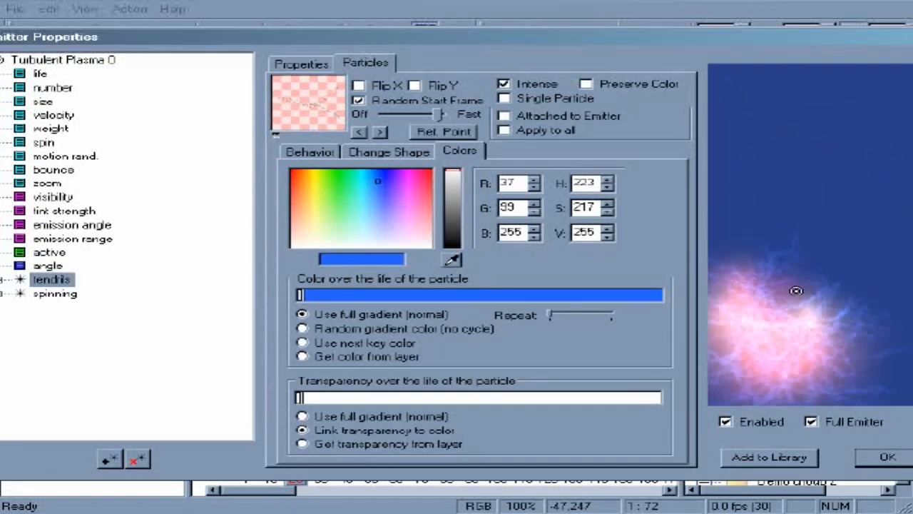
pyautogui.click(889, 462)
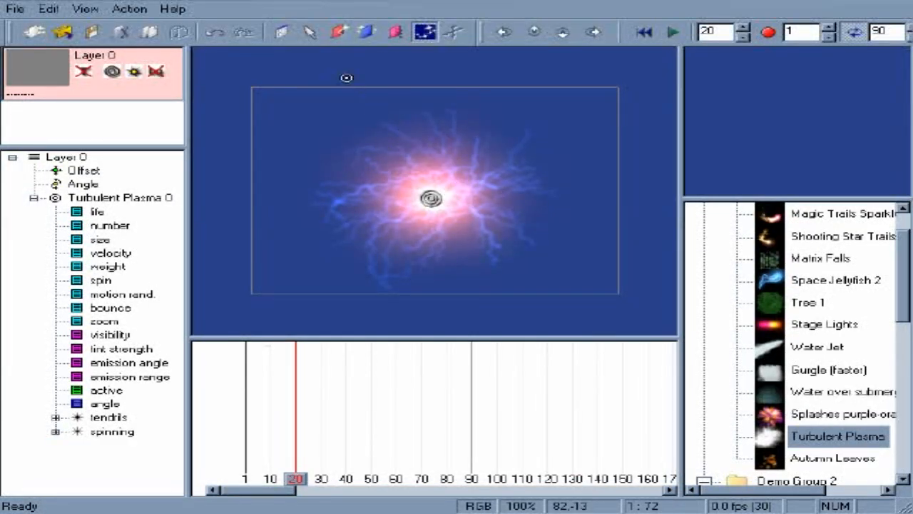
# Place the emitter at the stage's lower-left corner at frame 1 and near its lower-right corner at frame 20.
pyautogui.click(317, 37)
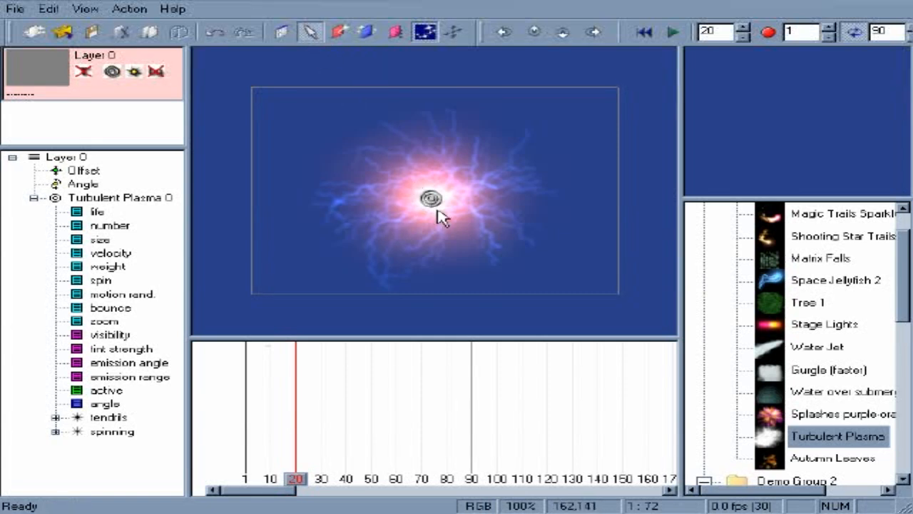
pyautogui.moveTo(277, 482); pyautogui.dragTo(246, 481)
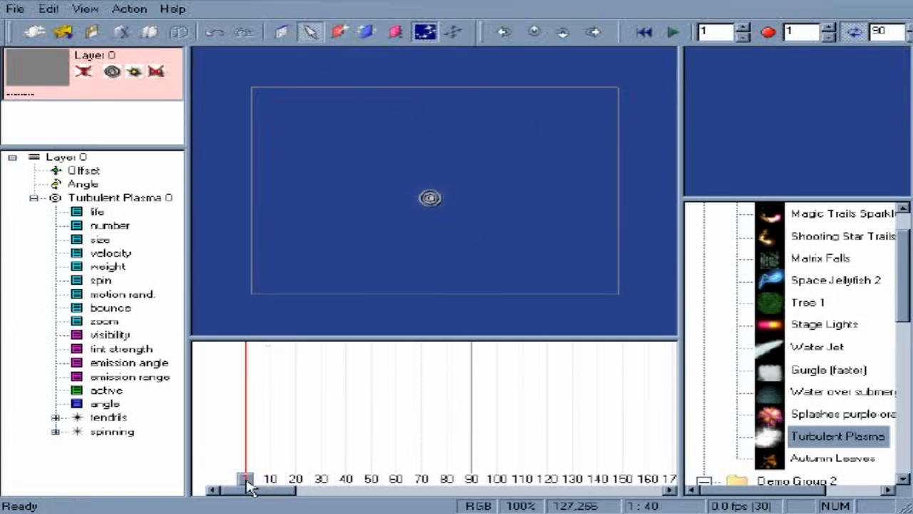
pyautogui.moveTo(431, 201); pyautogui.dragTo(258, 289)
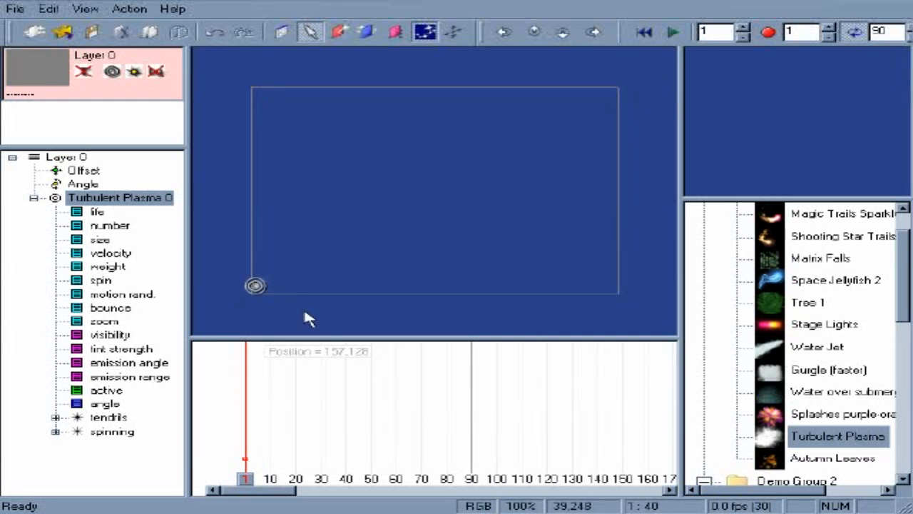
pyautogui.click(270, 486)
pyautogui.moveTo(271, 492); pyautogui.dragTo(301, 497)
pyautogui.moveTo(256, 286)
pyautogui.mouseDown()
pyautogui.moveTo(342, 259)
pyautogui.moveTo(473, 192)
pyautogui.moveTo(582, 112)
pyautogui.mouseUp()
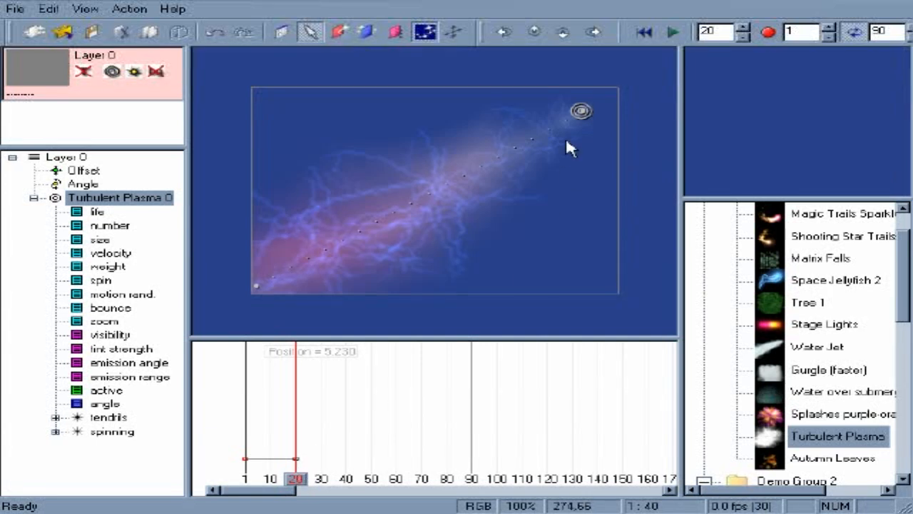
pyautogui.moveTo(582, 113); pyautogui.dragTo(556, 259)
# Place the emitter near the stage's upper-right corner at frame 40 and in its upper-left area at frame 59.
pyautogui.moveTo(302, 485); pyautogui.dragTo(348, 503)
pyautogui.moveTo(557, 259); pyautogui.dragTo(585, 112)
pyautogui.moveTo(344, 479)
pyautogui.mouseDown()
pyautogui.moveTo(377, 481)
pyautogui.moveTo(395, 496)
pyautogui.mouseUp()
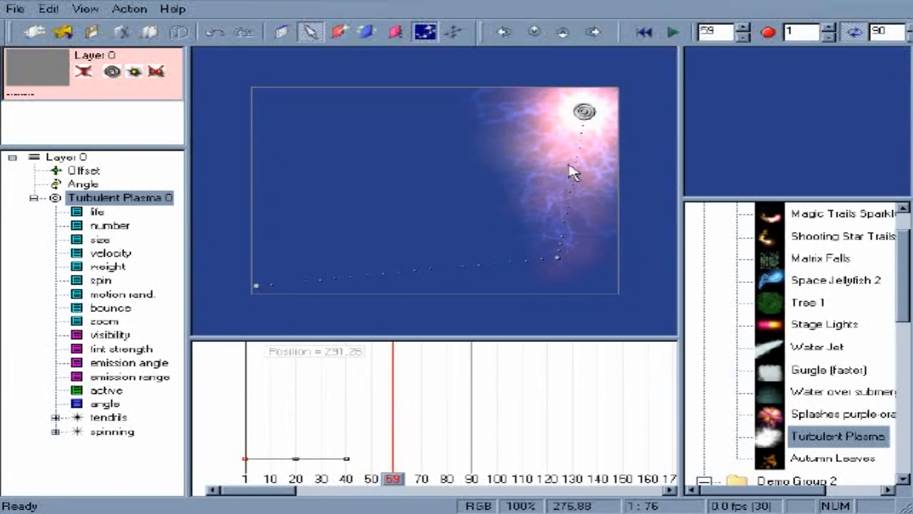
pyautogui.moveTo(584, 115); pyautogui.dragTo(320, 135)
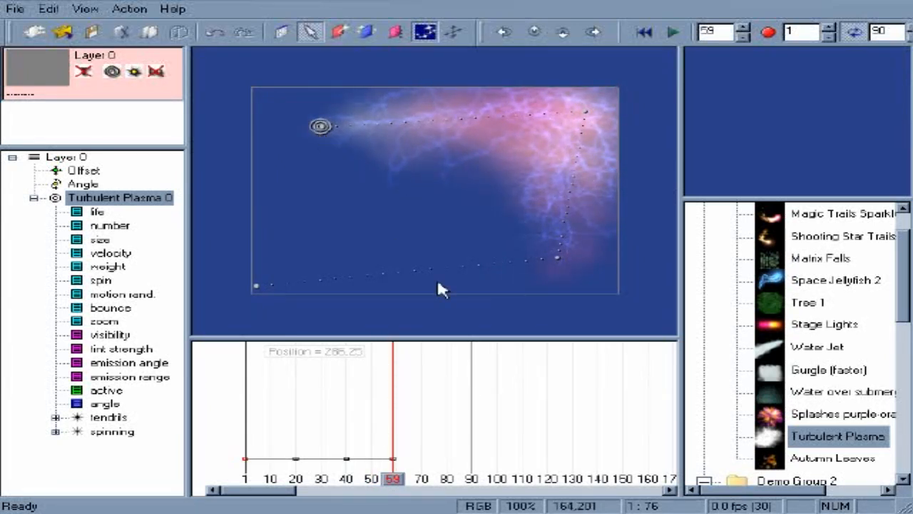
# Curve the motion path at its upper-right and lower-right points by extending their tangent handles, and play the animation.
pyautogui.keyDown('alt'); pyautogui.click(586, 112); pyautogui.keyUp('alt')
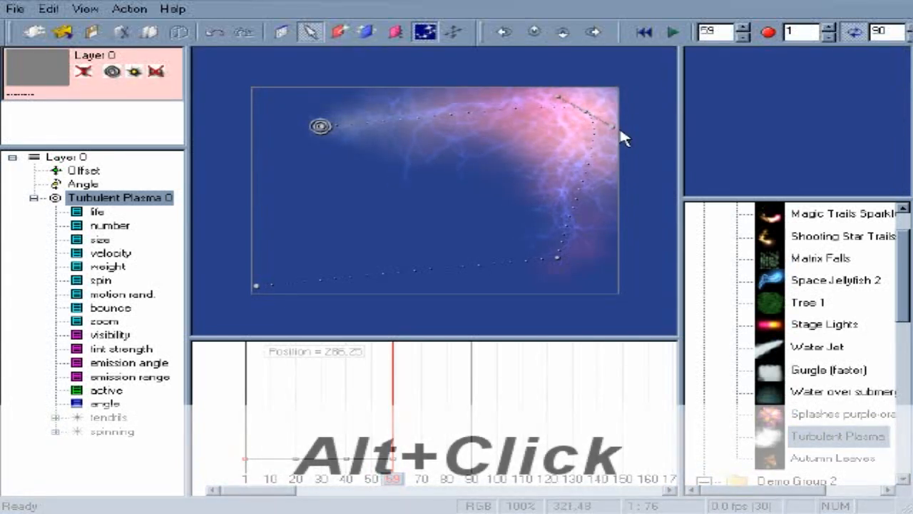
pyautogui.moveTo(615, 127); pyautogui.dragTo(618, 157)
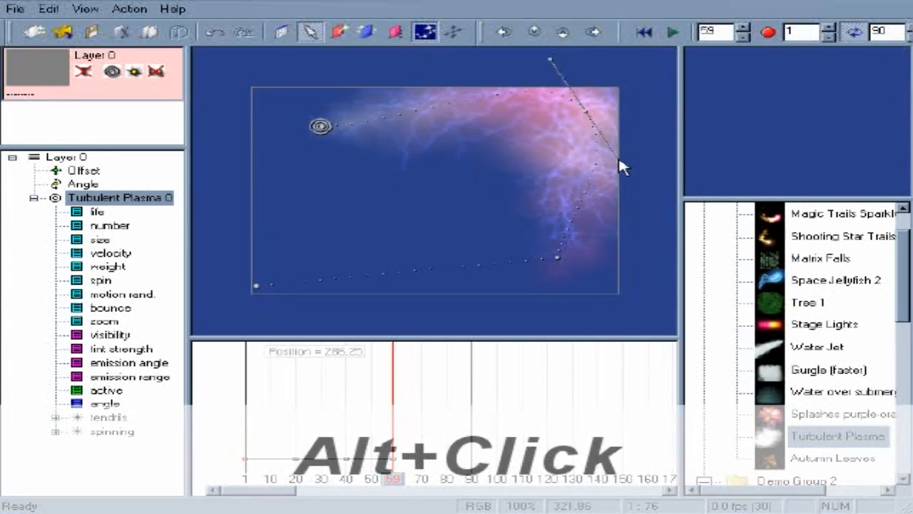
pyautogui.keyDown('alt'); pyautogui.click(559, 259); pyautogui.keyUp('alt')
pyautogui.moveTo(526, 265); pyautogui.dragTo(493, 269)
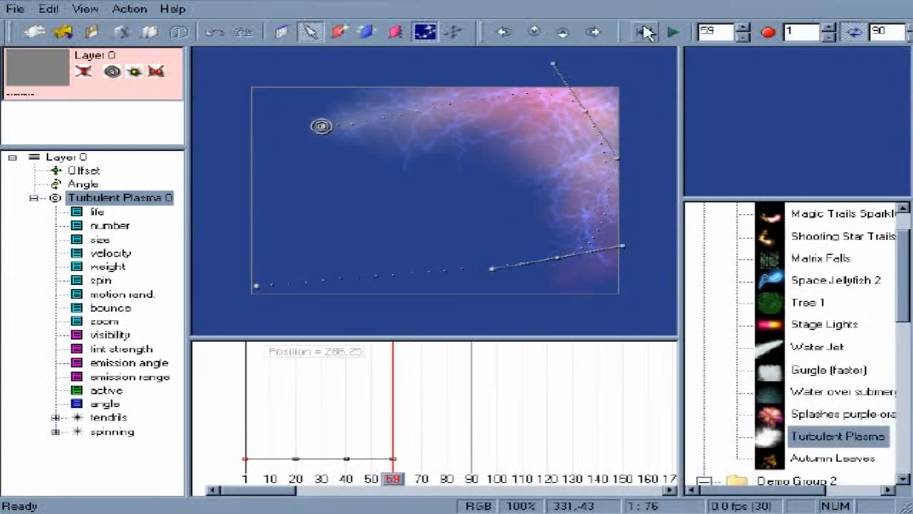
pyautogui.click(672, 32)
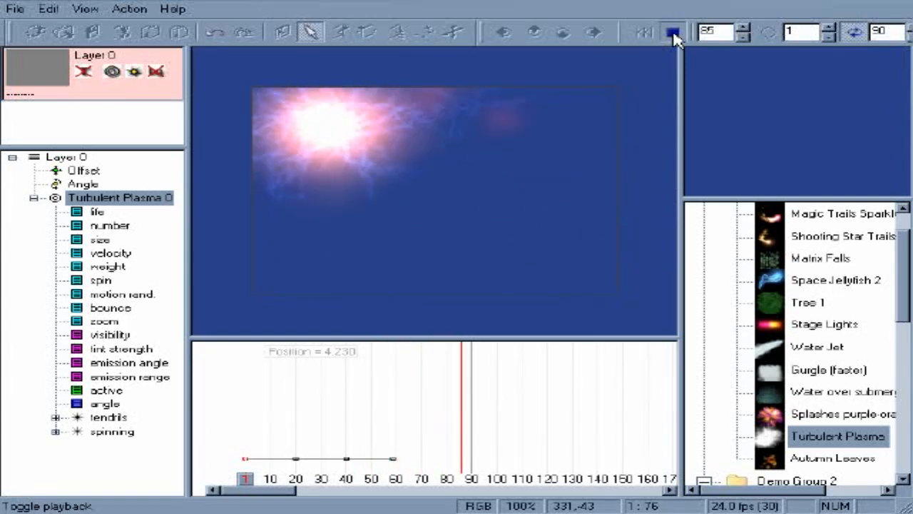
pyautogui.click(672, 32)
# Record a freehand looping motion path for the emitter starting at frame 1, with point smoothing set to max.
pyautogui.click(646, 31)
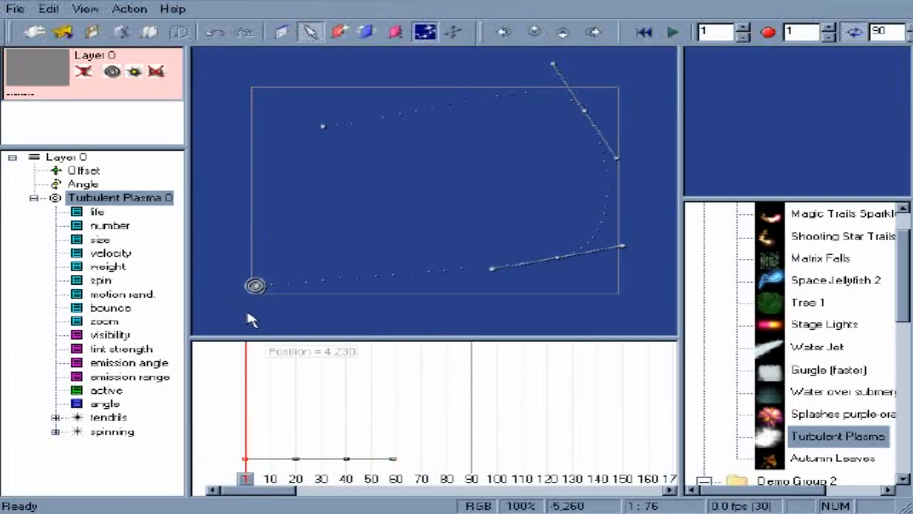
pyautogui.rightClick(263, 287)
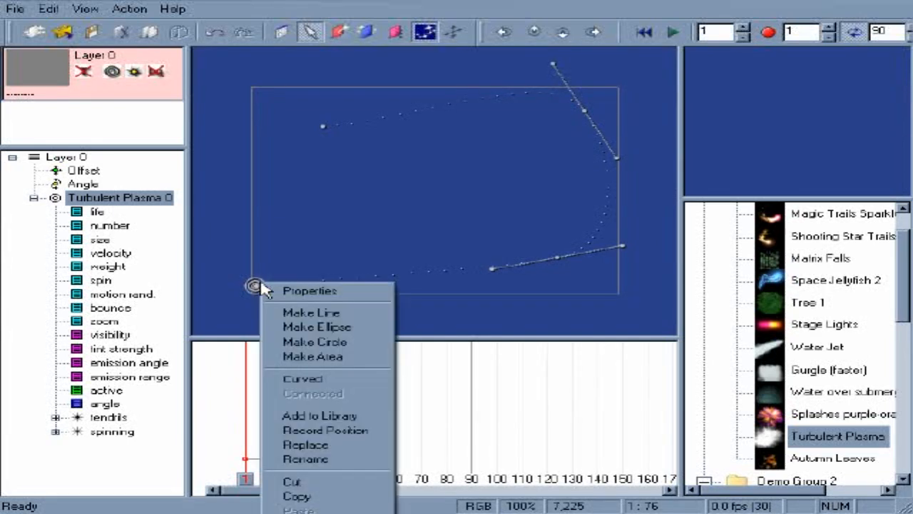
pyautogui.click(321, 431)
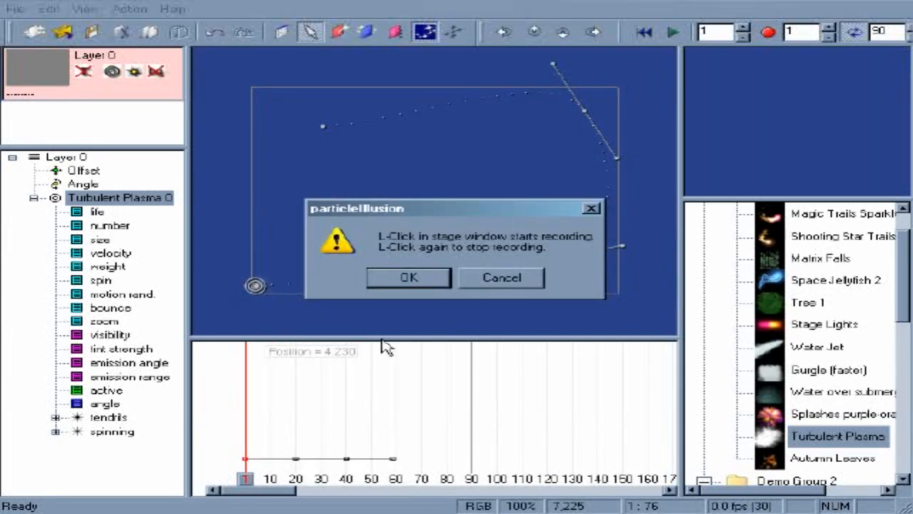
pyautogui.click(407, 279)
pyautogui.click(255, 285)
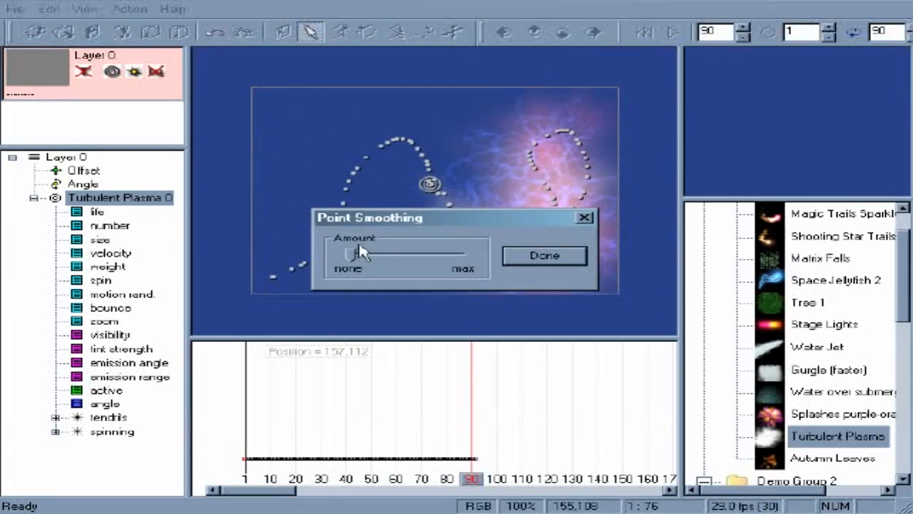
pyautogui.moveTo(355, 262); pyautogui.dragTo(470, 294)
pyautogui.click(546, 267)
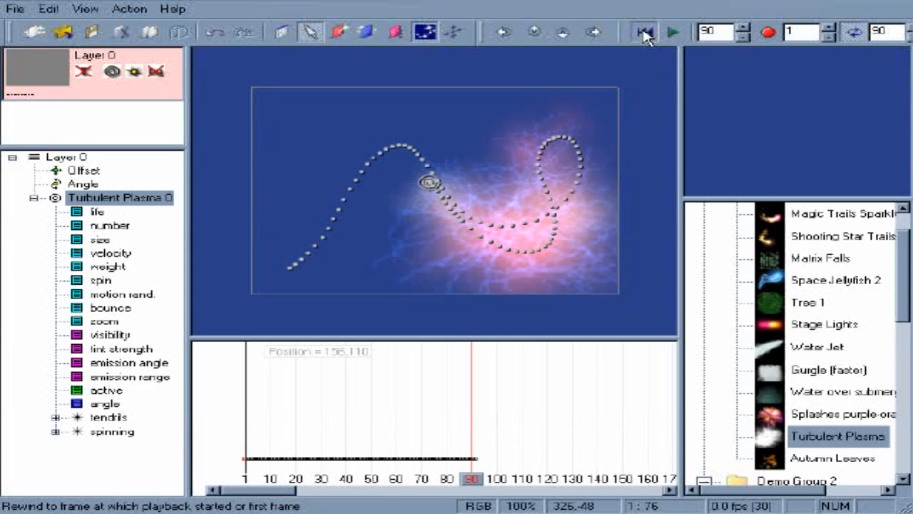
# Play the recorded emitter motion from the first frame and rewind to frame 1.
pyautogui.click(644, 32)
pyautogui.click(673, 32)
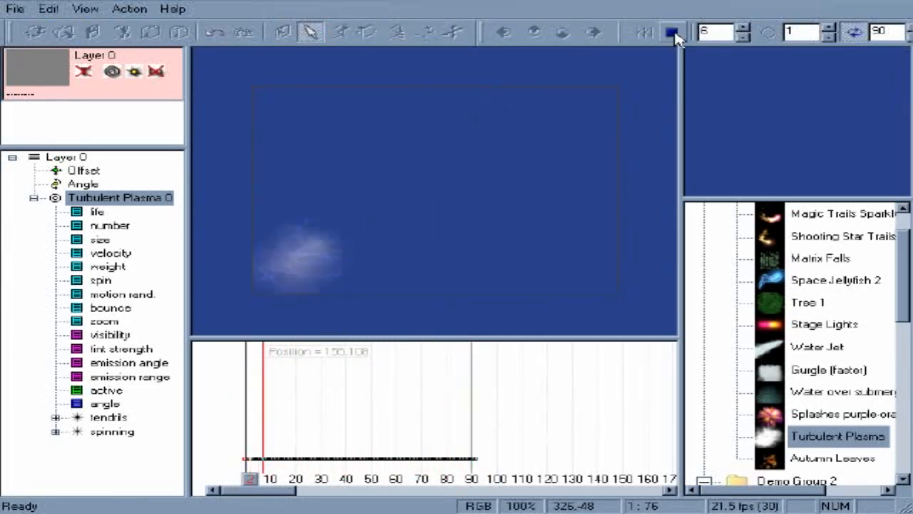
pyautogui.click(673, 33)
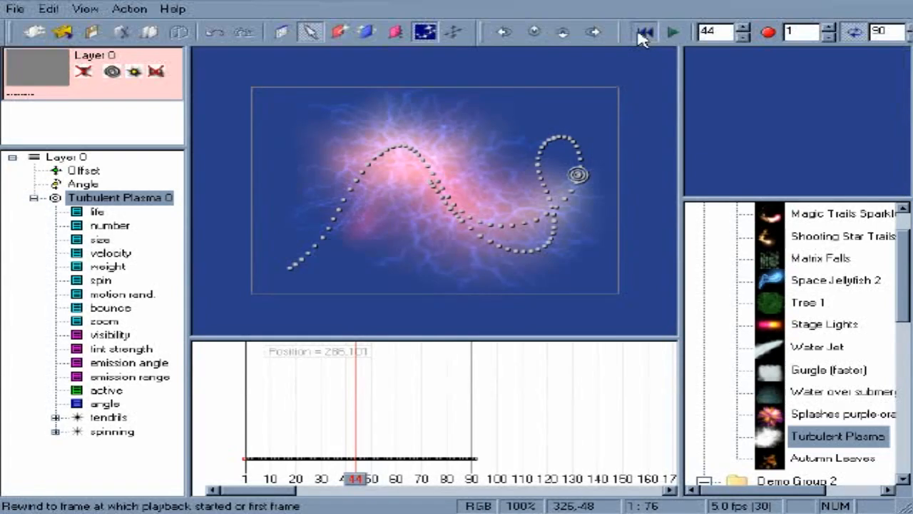
pyautogui.click(642, 33)
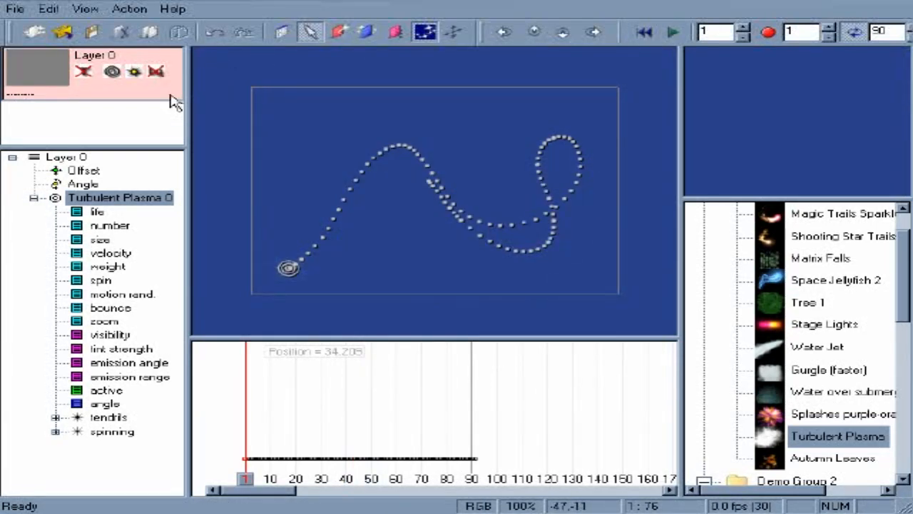
# Load panicClip.avi as the background of Layer 0, starting at project frame 1, and play the composite up to frame 79.
pyautogui.rightClick(78, 82)
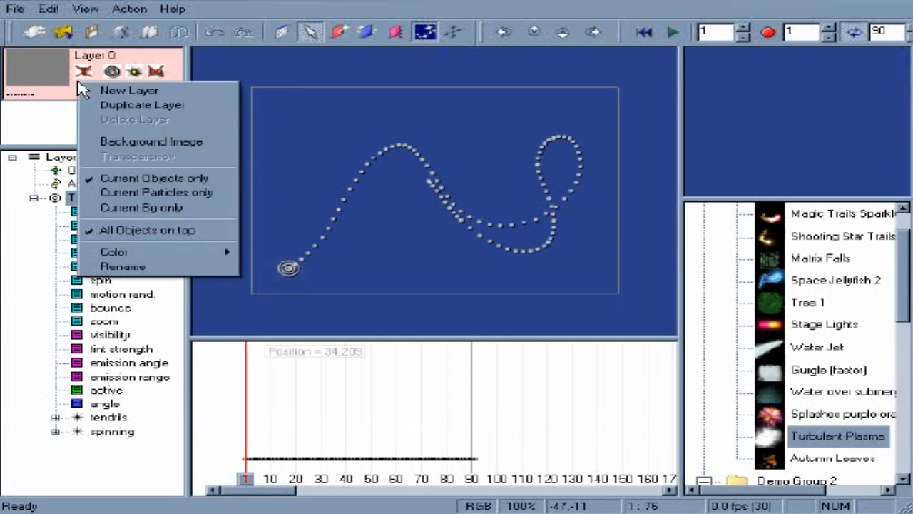
pyautogui.click(88, 144)
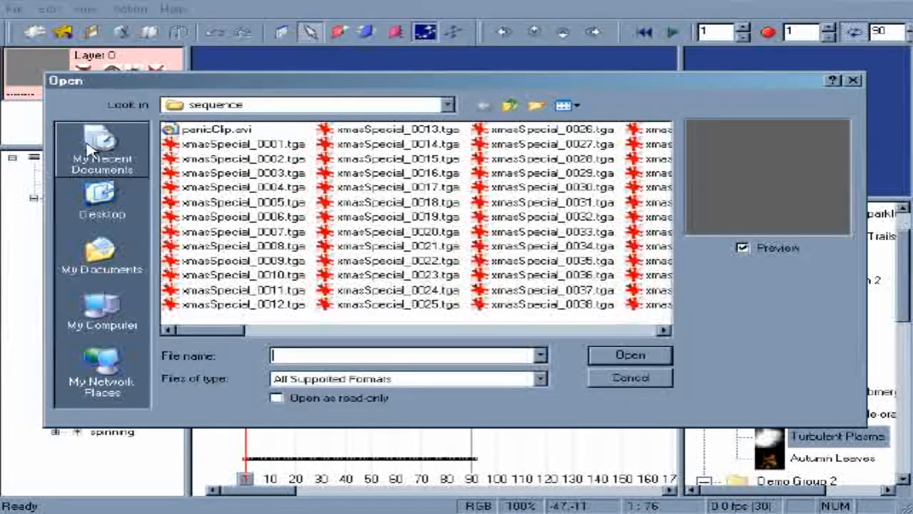
pyautogui.click(191, 131)
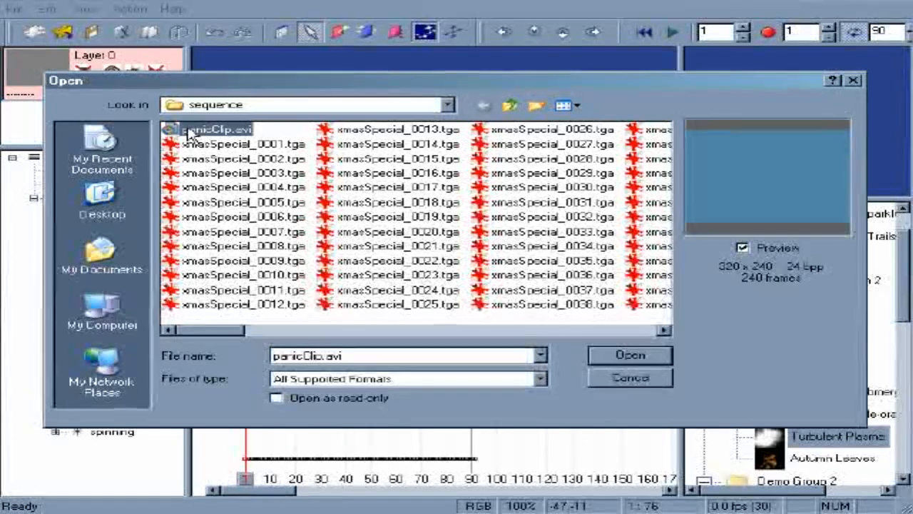
pyautogui.click(614, 356)
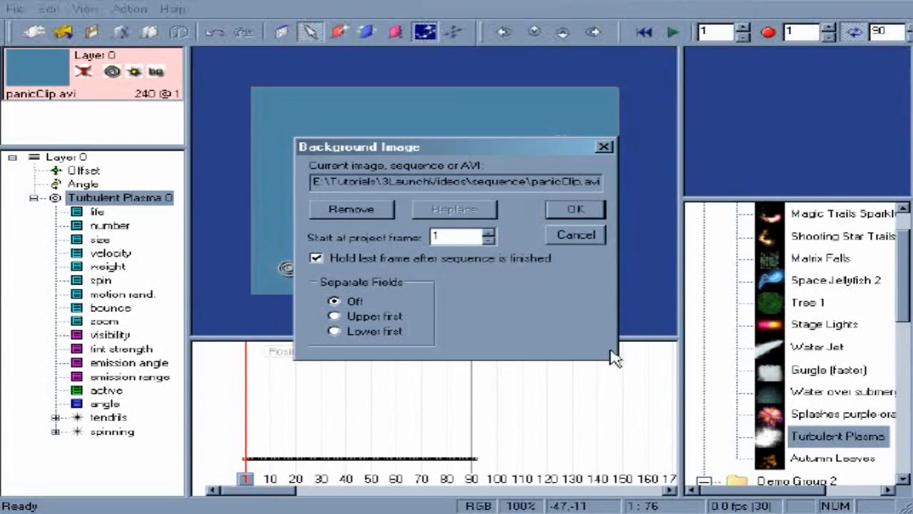
pyautogui.click(576, 211)
pyautogui.click(674, 32)
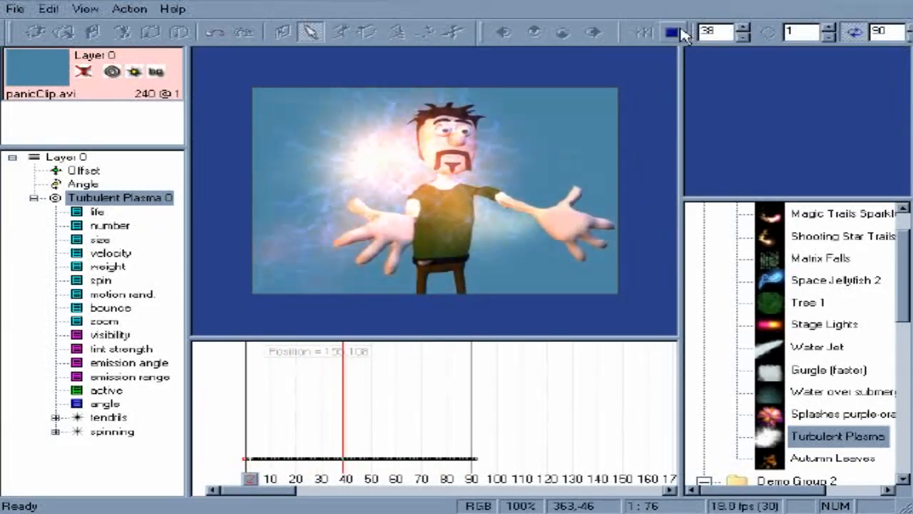
pyautogui.click(680, 34)
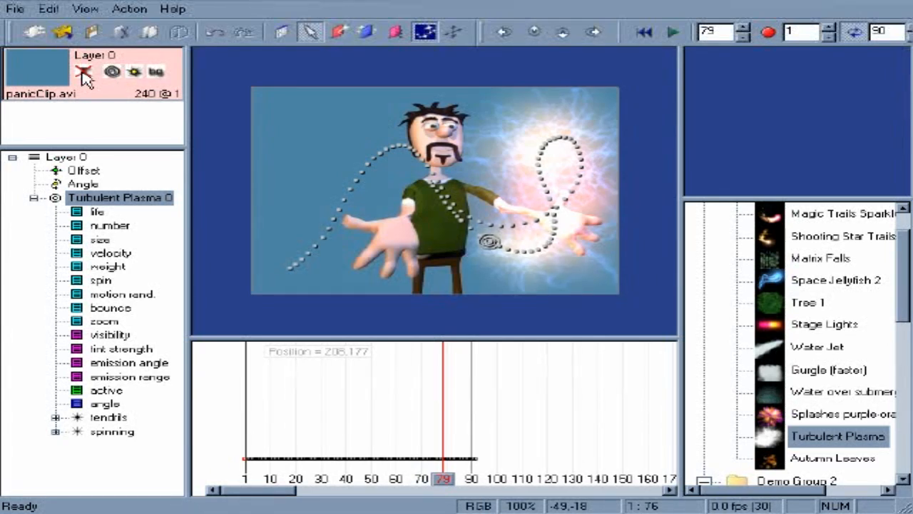
# Hide and show the emitter and its motion path on Layer 0 twice.
pyautogui.click(113, 72)
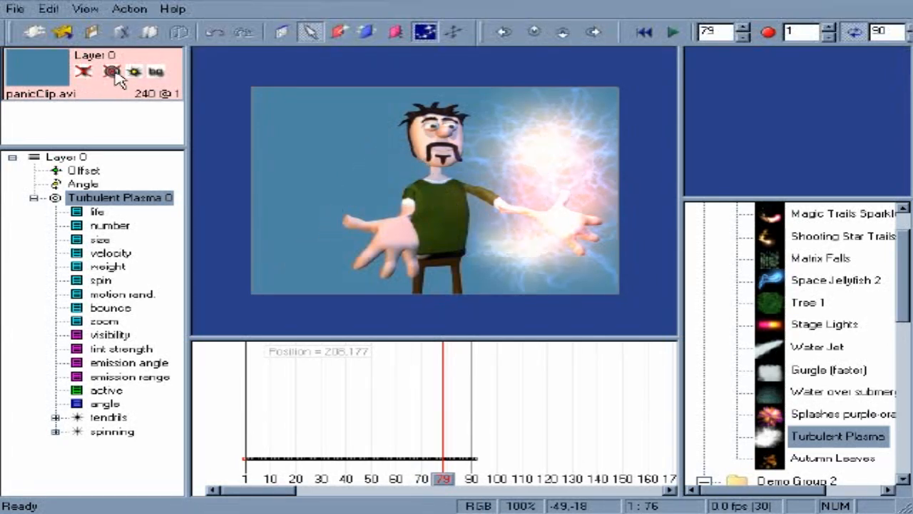
pyautogui.click(113, 72)
pyautogui.click(112, 72)
pyautogui.click(112, 72)
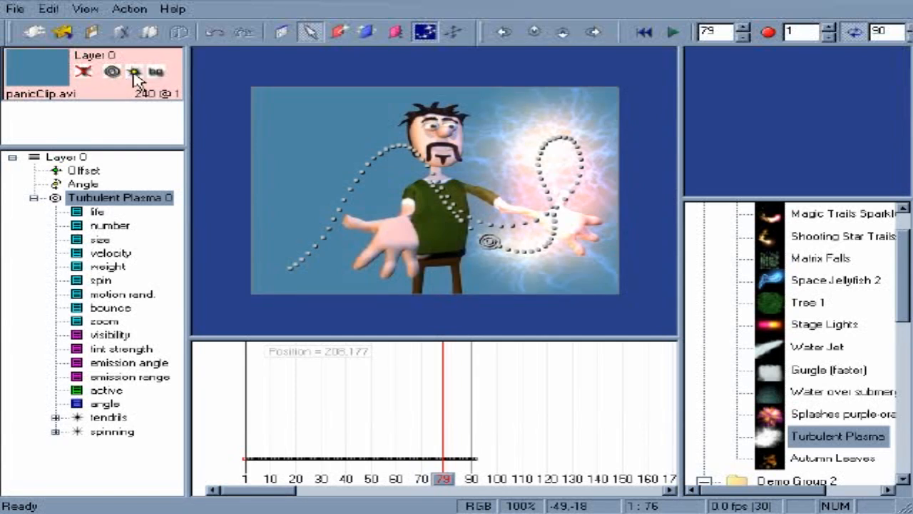
# Hide and show the particles on Layer 0 twice, and do the same with its background clip.
pyautogui.click(134, 72)
pyautogui.click(134, 72)
pyautogui.click(134, 72)
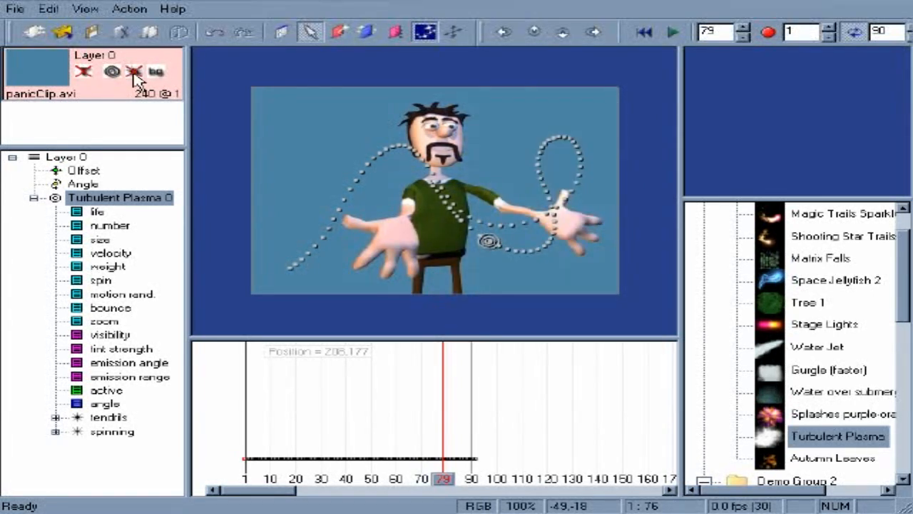
pyautogui.click(135, 72)
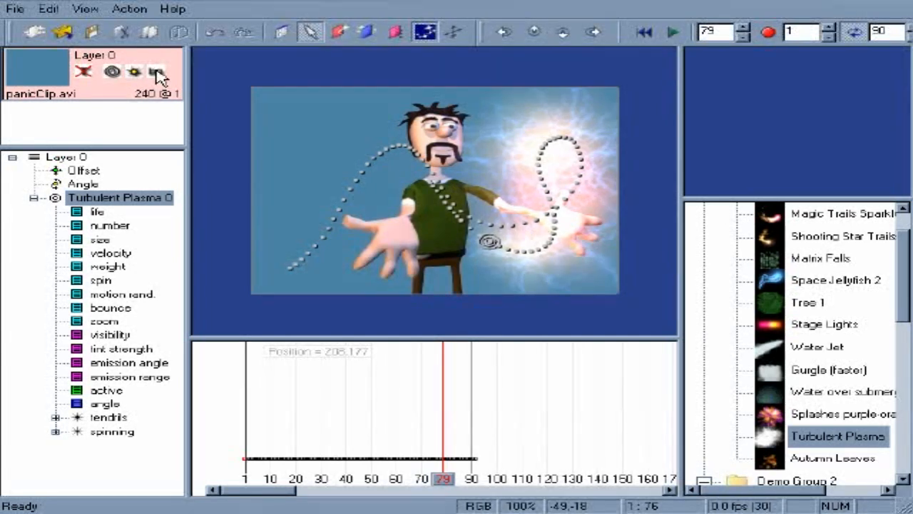
pyautogui.click(156, 72)
pyautogui.click(156, 72)
pyautogui.click(156, 72)
pyautogui.click(156, 72)
# Rewind to frame 1 and render frames 1 to 90 as panic.avi at 100% zoom with the DivX 5.0.3 Codec.
pyautogui.click(644, 32)
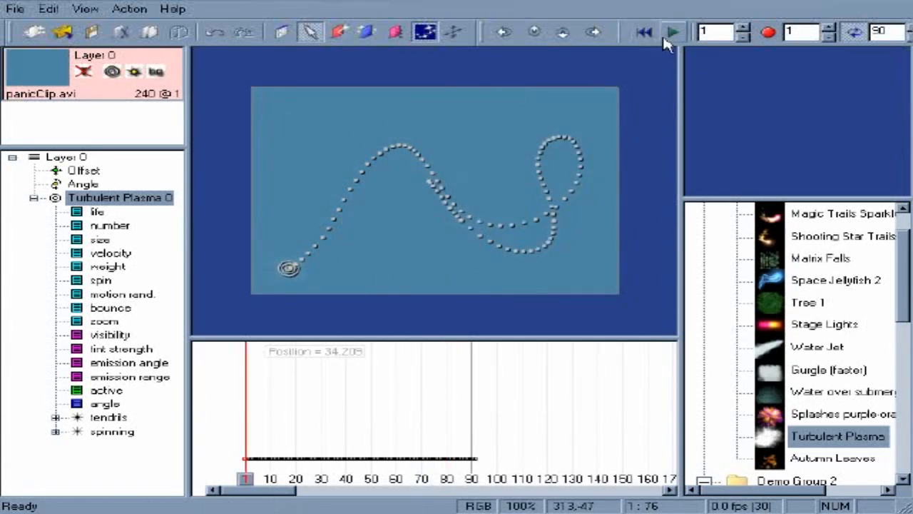
pyautogui.click(768, 37)
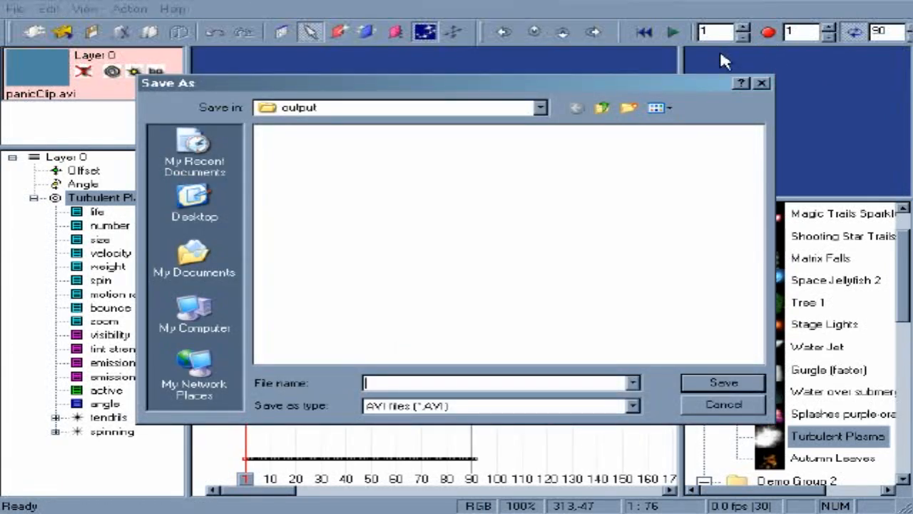
pyautogui.write('panic')
pyautogui.click(722, 383)
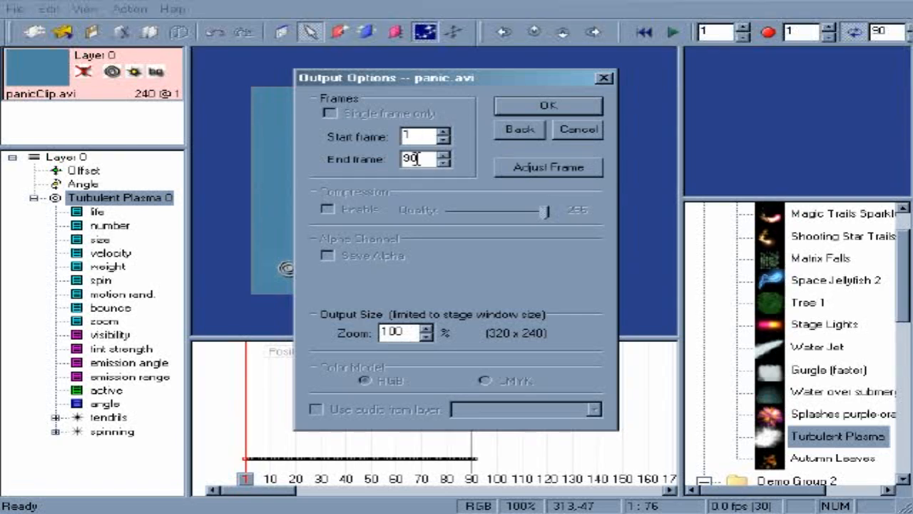
pyautogui.click(542, 107)
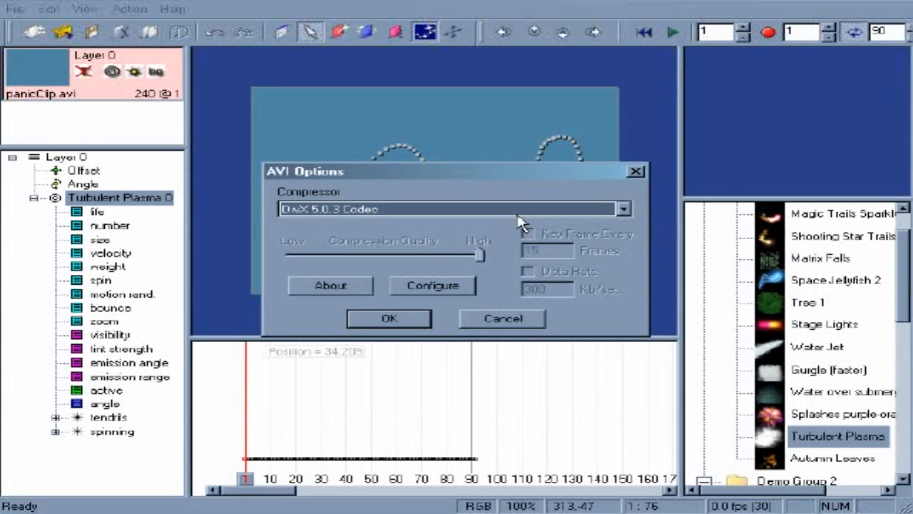
pyautogui.click(383, 328)
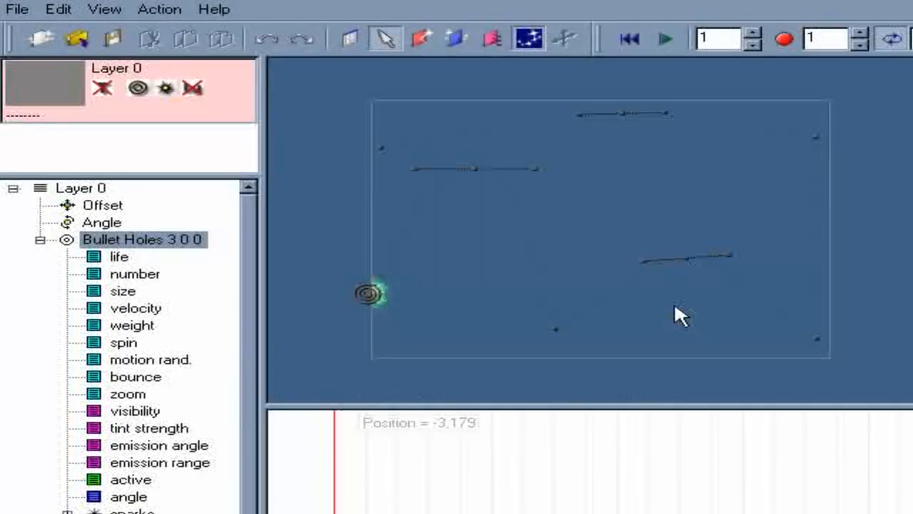
# Zoom and pan the stage for a close look at the Bullet Holes emitter, and reset scroll and zoom.
pyautogui.scroll(-2, 657, 277)
pyautogui.scroll(3, 649, 299)
pyautogui.scroll(-1, 648, 303)
pyautogui.scroll(2, 647, 303)
pyautogui.moveTo(648, 304); pyautogui.dragTo(623, 304)
pyautogui.scroll(5, 618, 289)
pyautogui.moveTo(460, 309); pyautogui.dragTo(685, 179)
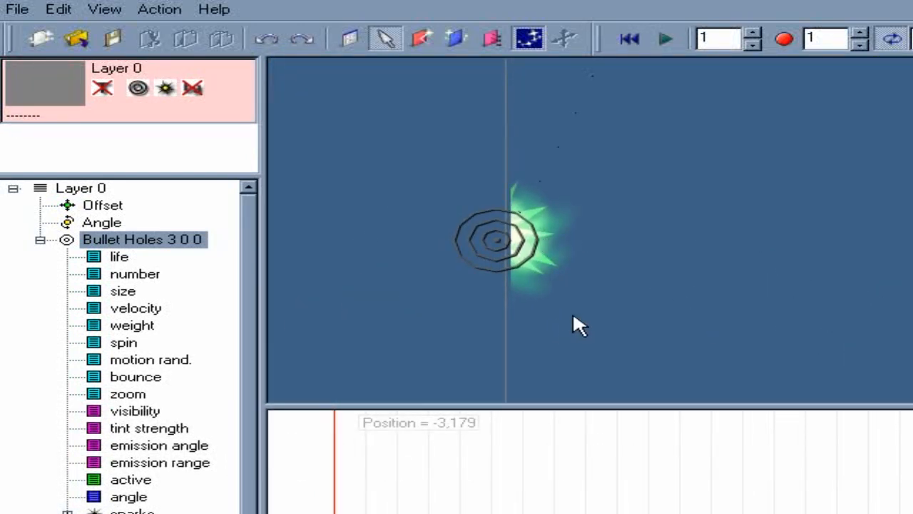
pyautogui.rightClick(645, 275)
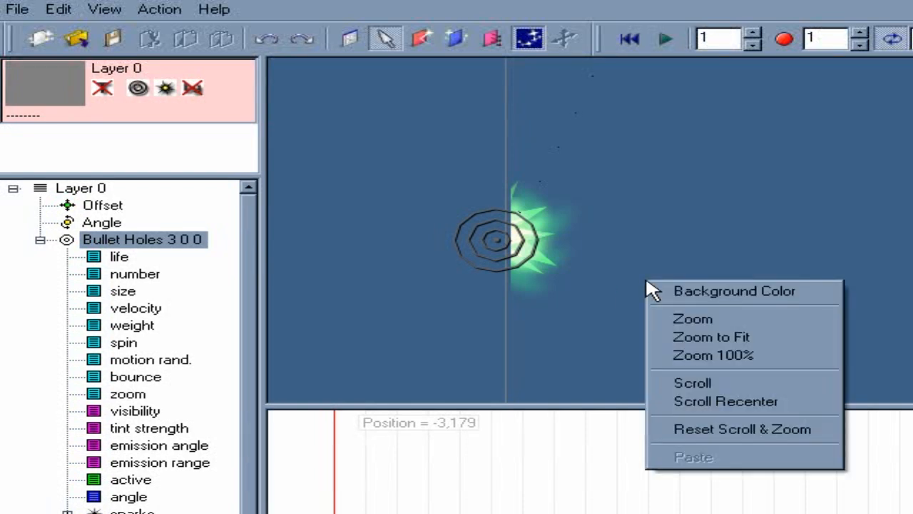
pyautogui.click(715, 432)
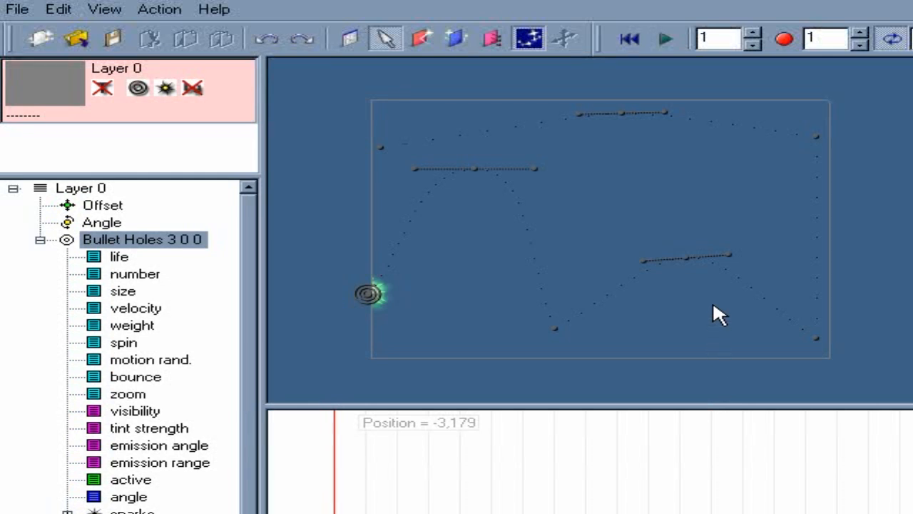
# Reshape the Bullet Holes emitter's motion path by moving its low point and upper curve points and tilting the curve handles.
pyautogui.keyDown('shift'); pyautogui.click(388, 227); pyautogui.keyUp('shift')
pyautogui.click(556, 329)
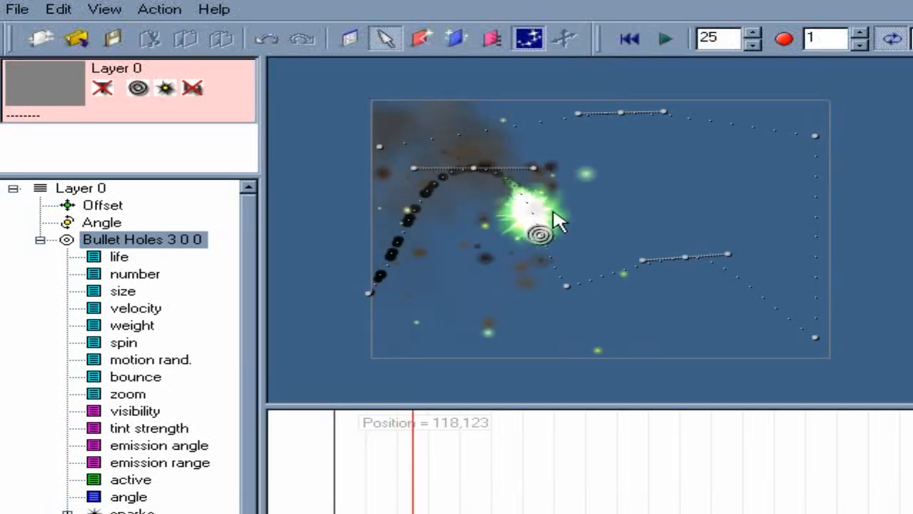
pyautogui.moveTo(536, 168); pyautogui.dragTo(566, 126)
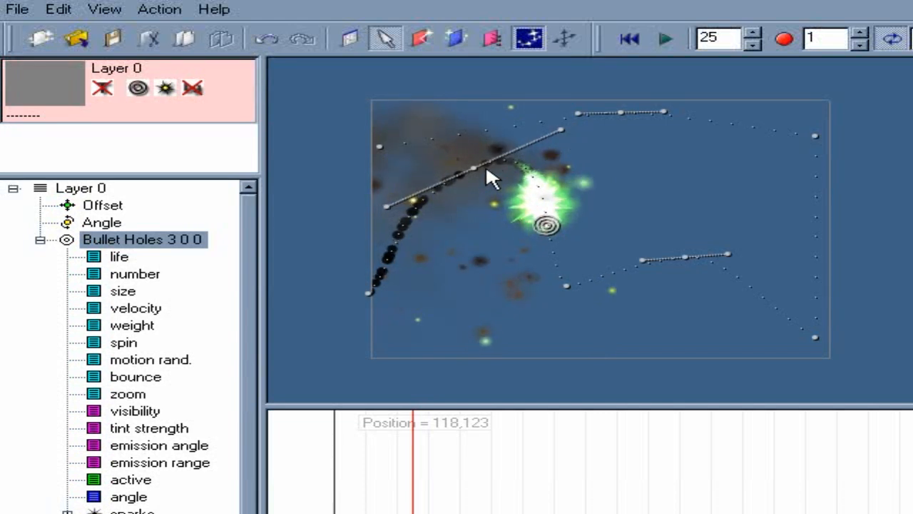
pyautogui.moveTo(473, 165); pyautogui.dragTo(457, 240)
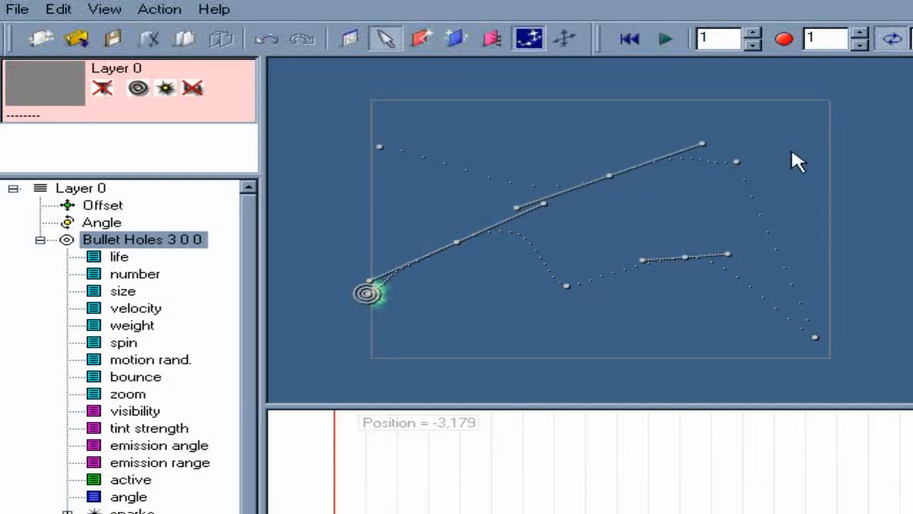
# Display the safe areas, move the path's two outermost points inside the outer boundary, and play the animation.
pyautogui.hotkey('ctrl', 'shift', 's')
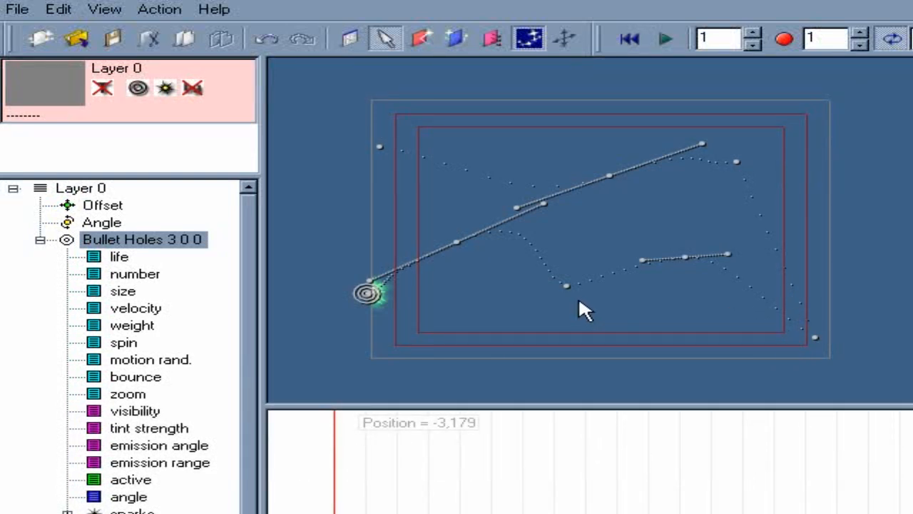
pyautogui.press('space')
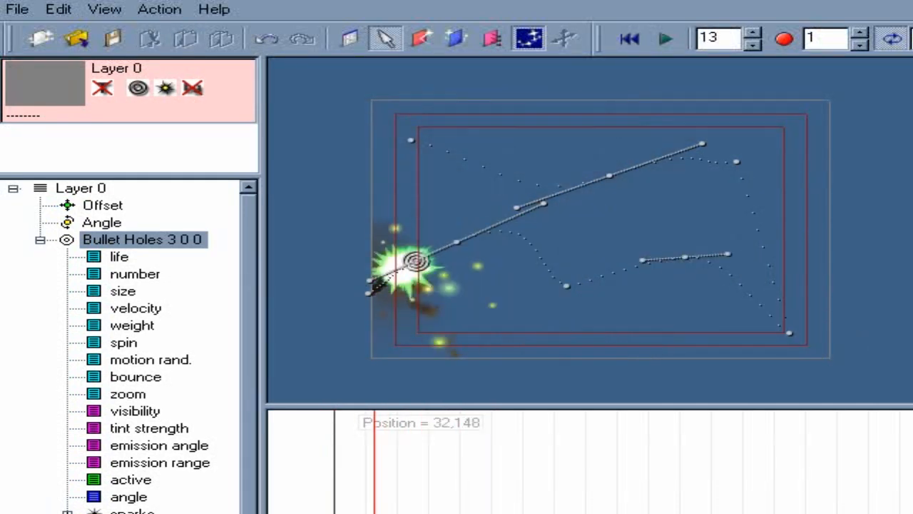
# Set aspect overlay ratio A to 1.85 and ratio B to 2.20 in the project settings.
pyautogui.hotkey('alt', 'v')
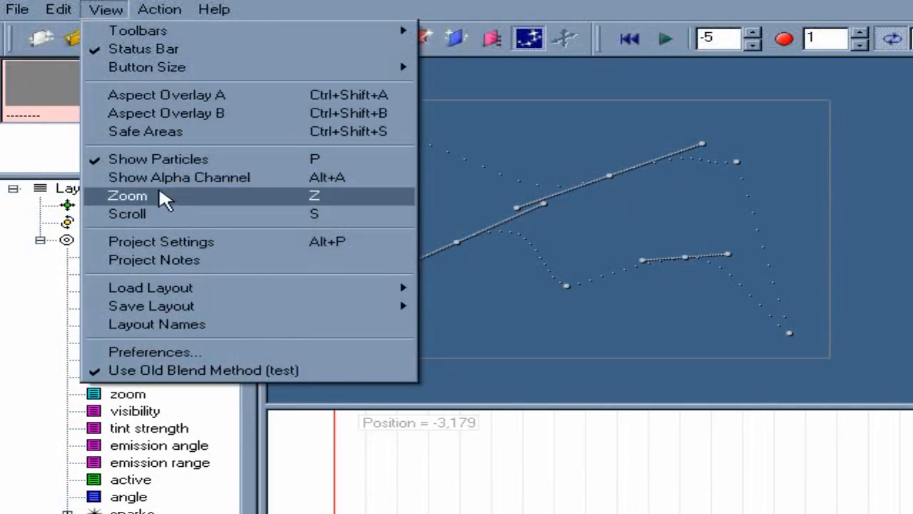
pyautogui.click(158, 242)
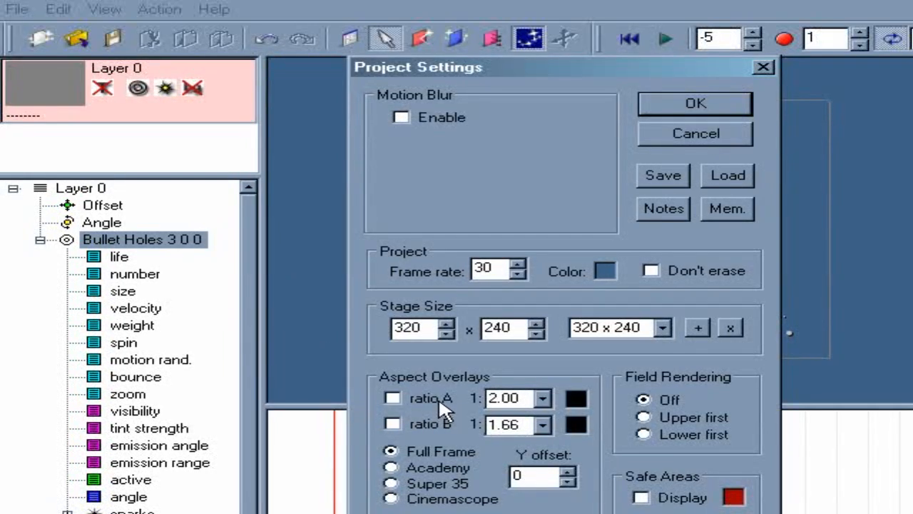
pyautogui.click(542, 399)
pyautogui.click(543, 445)
pyautogui.click(542, 425)
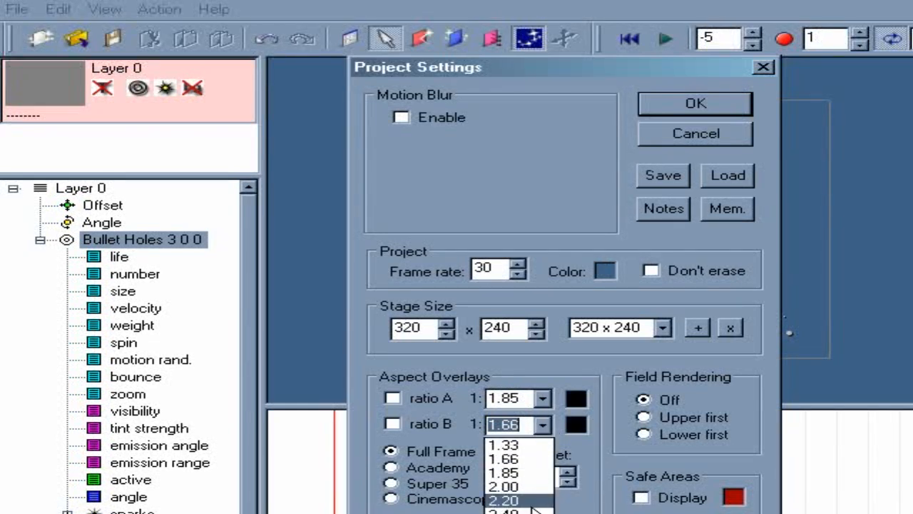
pyautogui.click(532, 500)
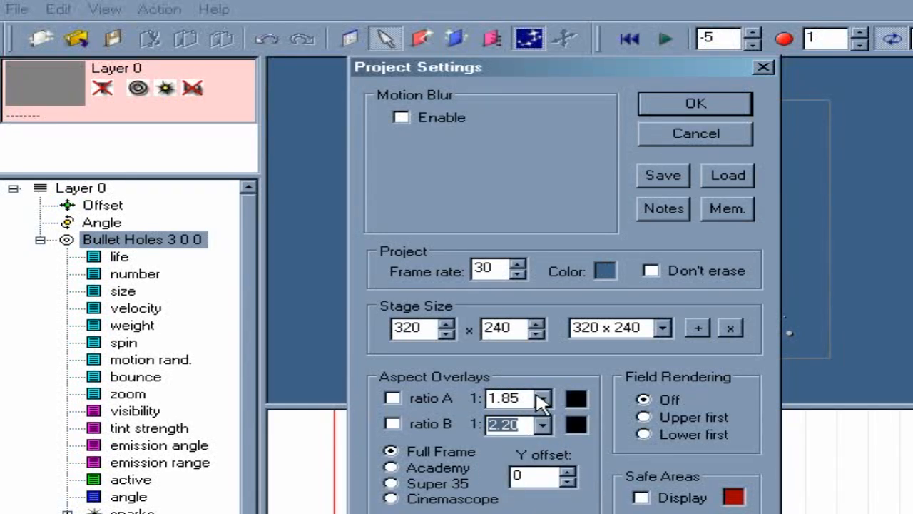
pyautogui.click(674, 114)
# Show and hide aspect overlay A, and repeat with aspect overlay B.
pyautogui.hotkey('ctrl', 'shift', 'a')
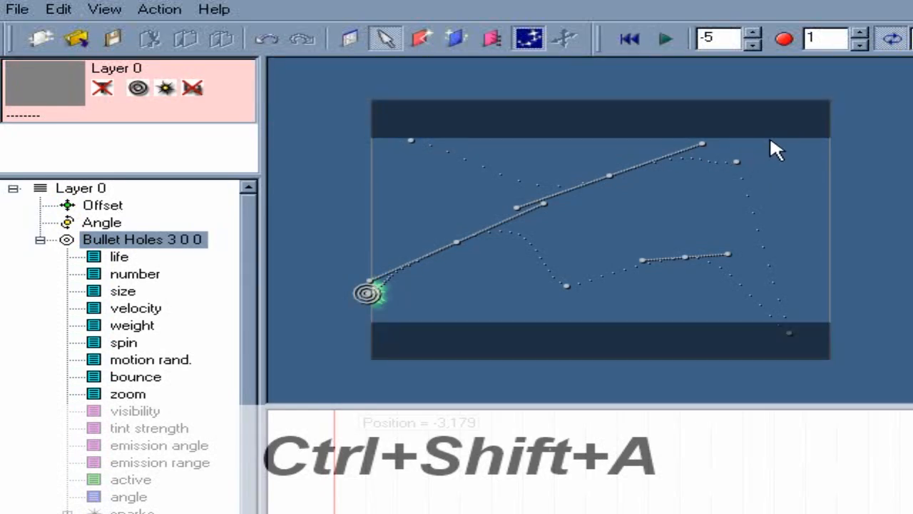
pyautogui.hotkey('ctrl', 'shift', 'b')
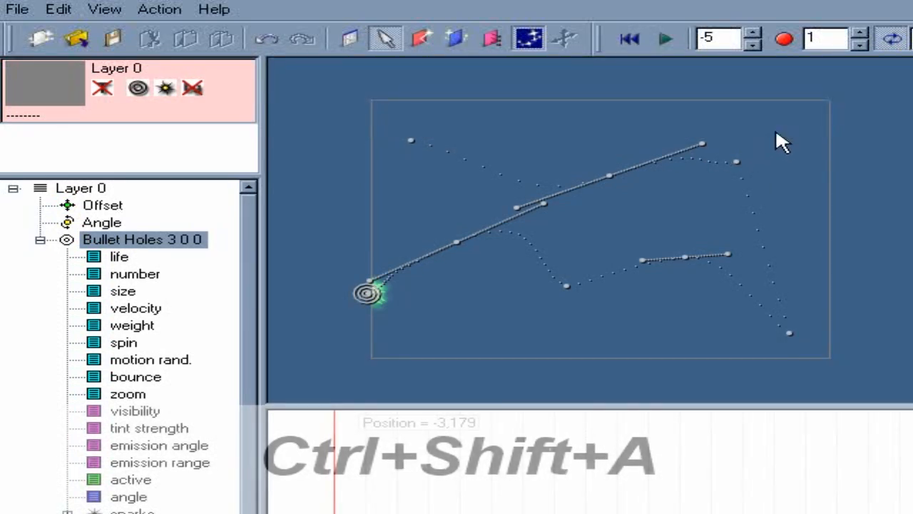
pyautogui.hotkey('ctrl', 'shift', 'b')
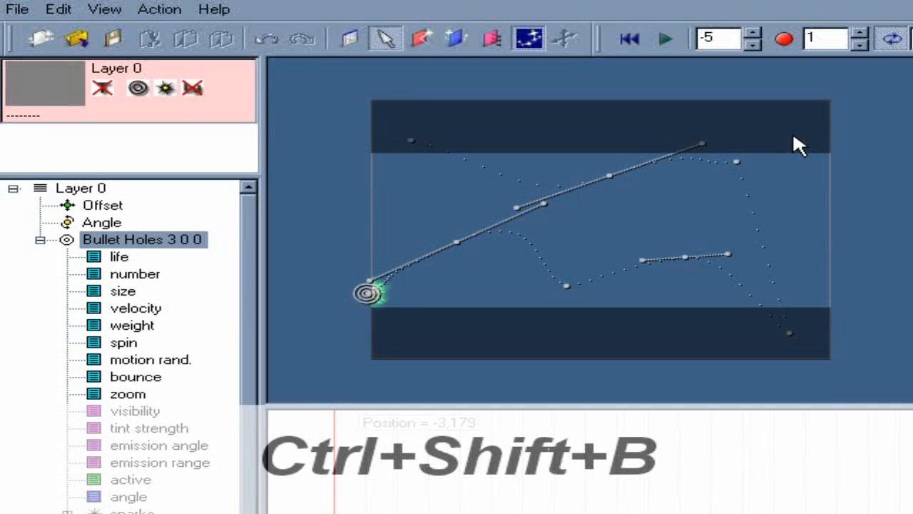
pyautogui.hotkey('ctrl', 'shift', 'b')
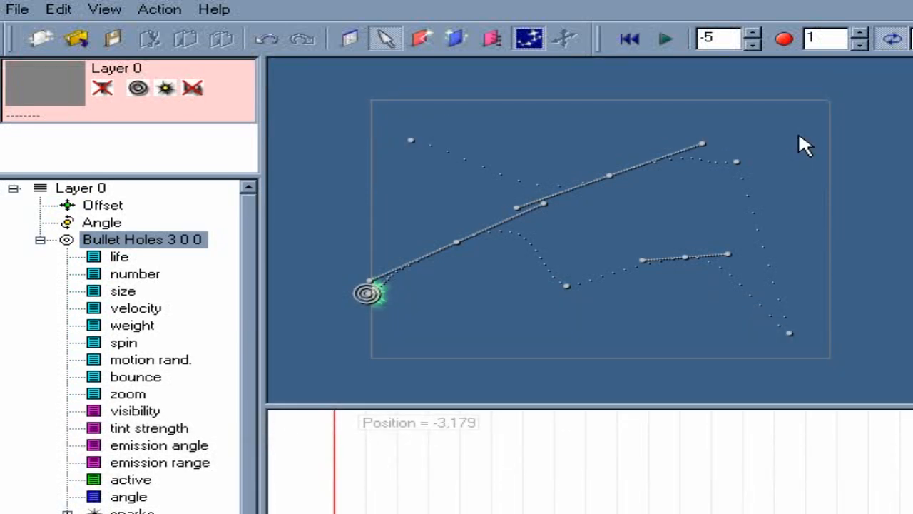
# View the animation's alpha channel on the stage, return to frame 1 and restore the color display.
pyautogui.hotkey('alt', 'a')
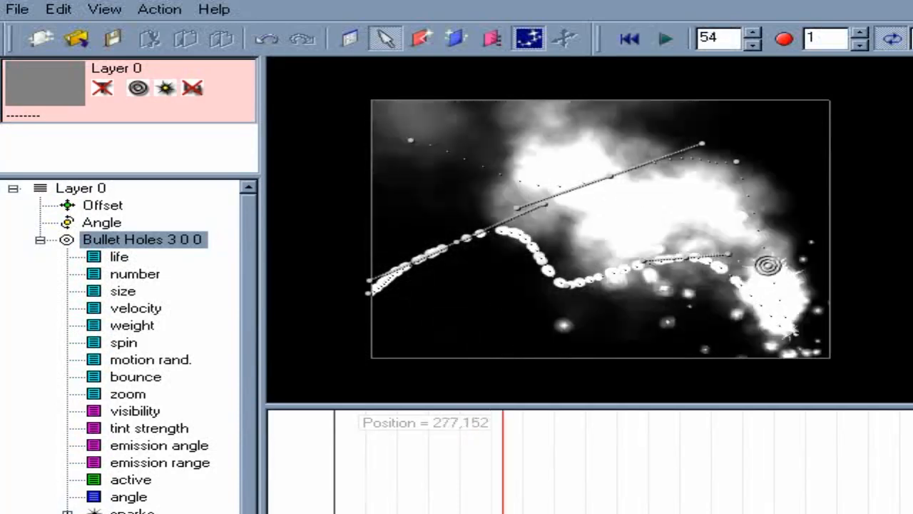
pyautogui.moveTo(544, 509)
pyautogui.mouseDown()
pyautogui.moveTo(567, 509)
pyautogui.moveTo(335, 511)
pyautogui.mouseUp()
pyautogui.hotkey('alt', 'a')
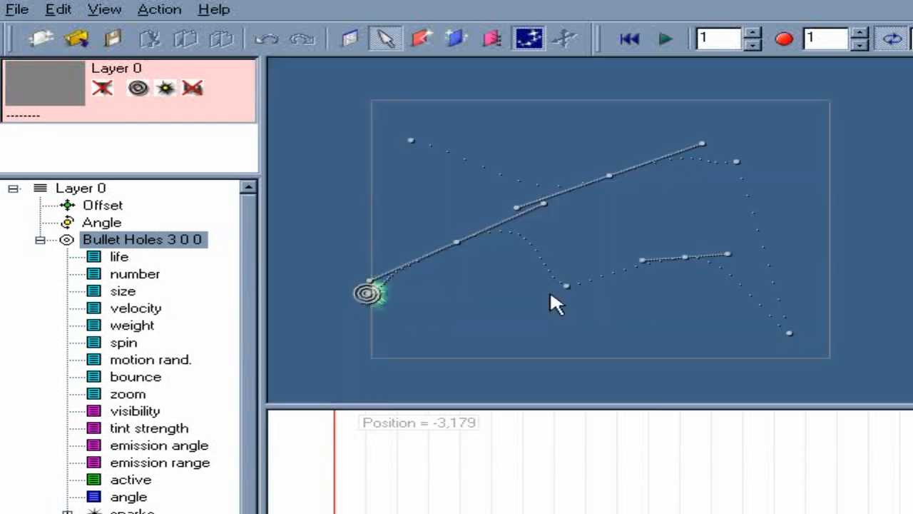
# Preview the saved project stageWindow01.ip3 in the file-opening dialog and cancel without loading it.
pyautogui.click(16, 9)
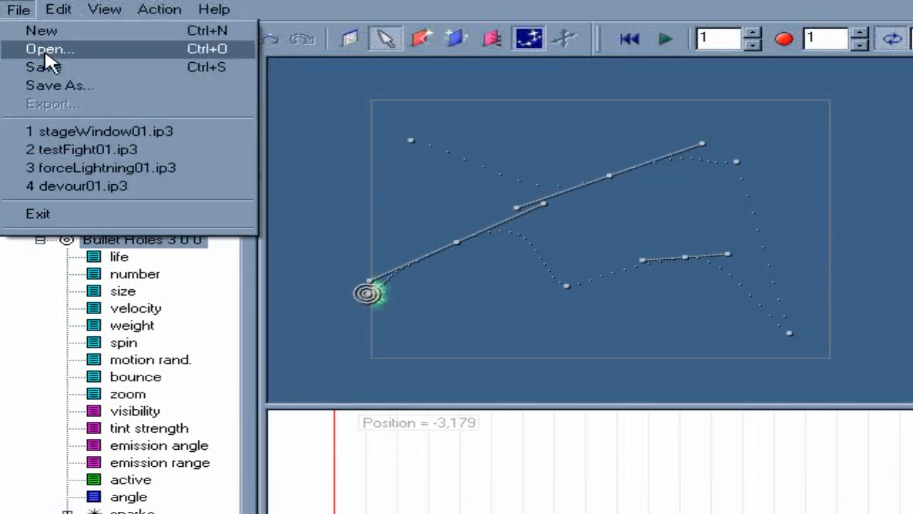
pyautogui.click(22, 47)
pyautogui.click(333, 124)
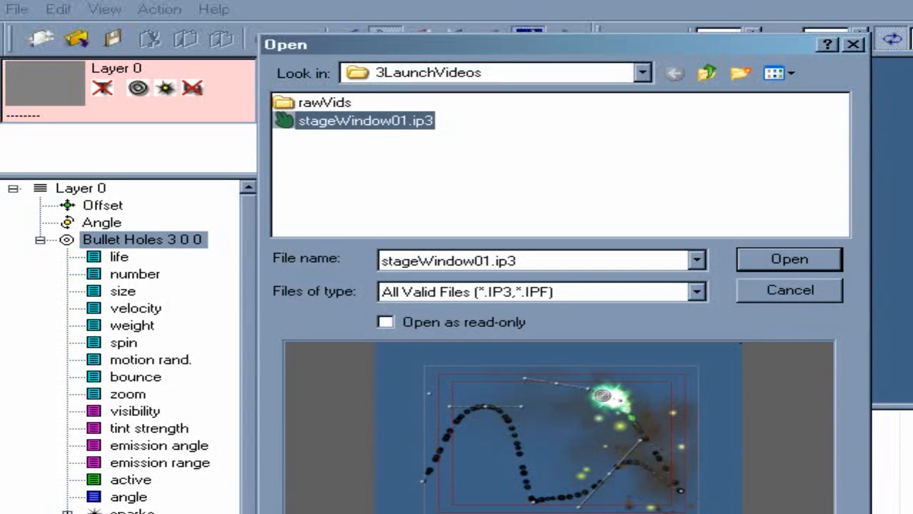
pyautogui.click(779, 291)
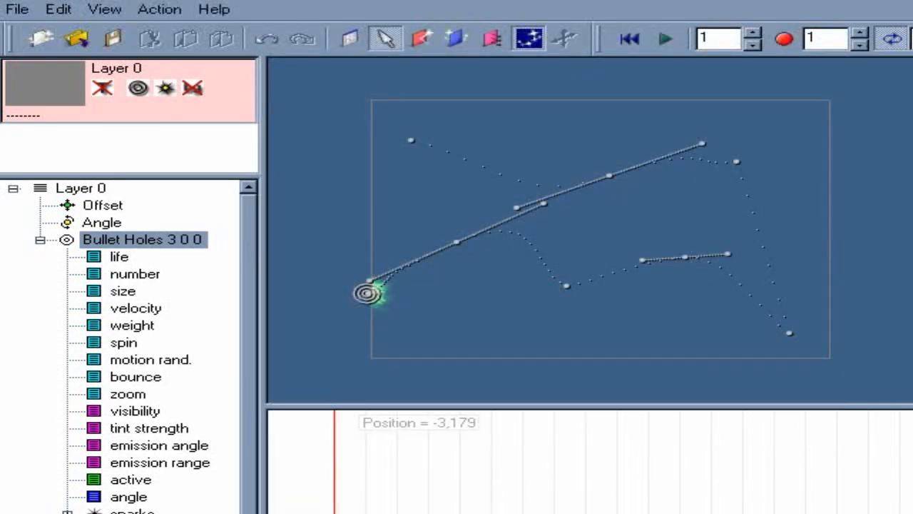
# Play the animation to frame 63 and save the current stage view as the project's thumbnail.
pyautogui.press('space')
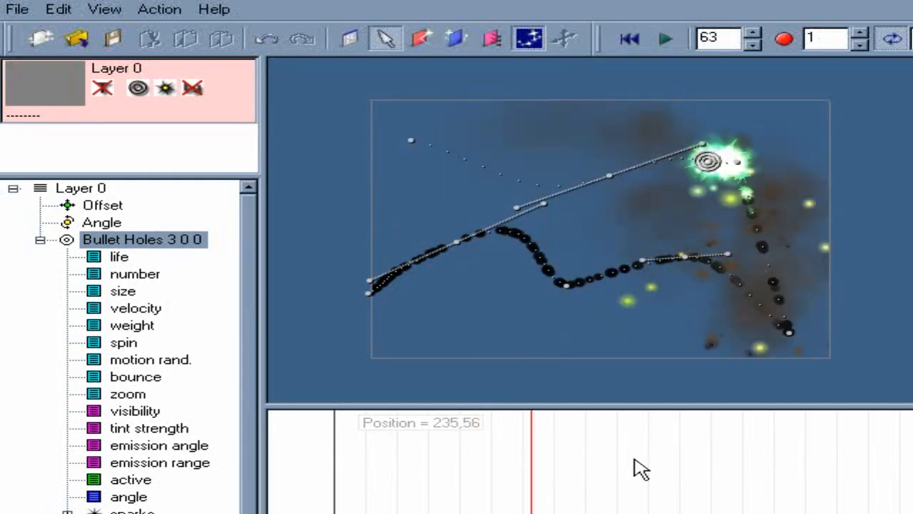
pyautogui.click(707, 277)
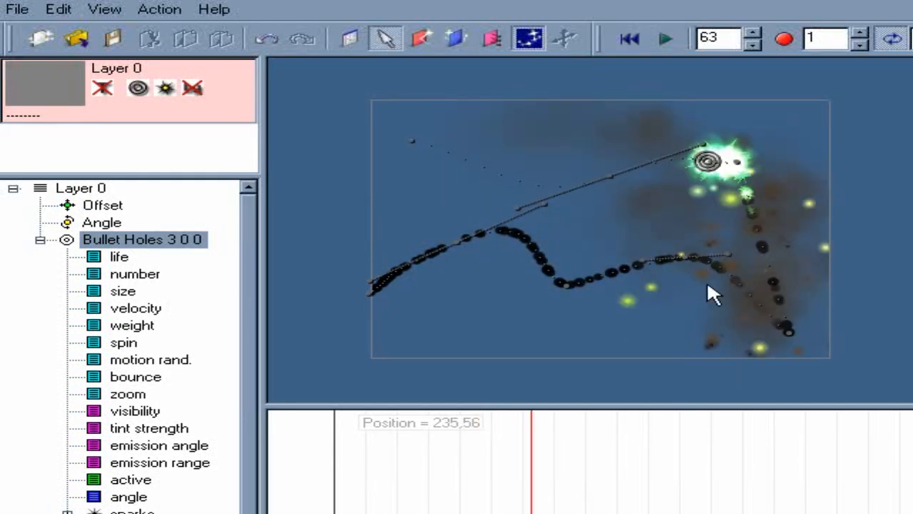
pyautogui.hotkey('ctrl', 't')
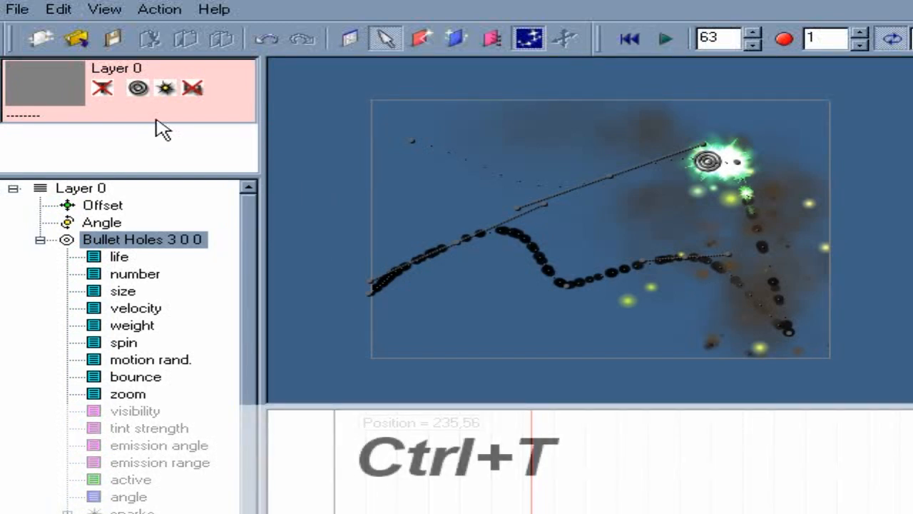
# Check the updated thumbnail of stageWindow01.ip3 in the file-opening dialog.
pyautogui.click(16, 10)
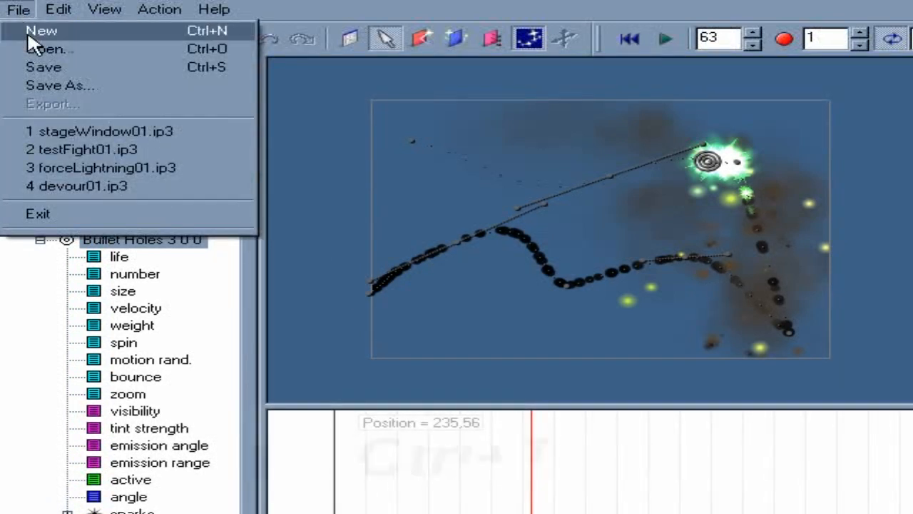
pyautogui.click(35, 46)
pyautogui.click(335, 122)
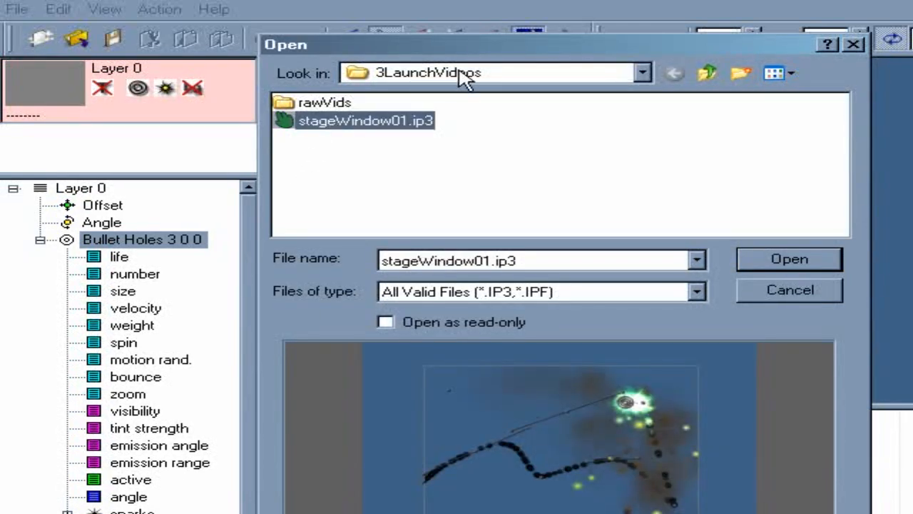
pyautogui.moveTo(465, 55); pyautogui.dragTo(54, 0)
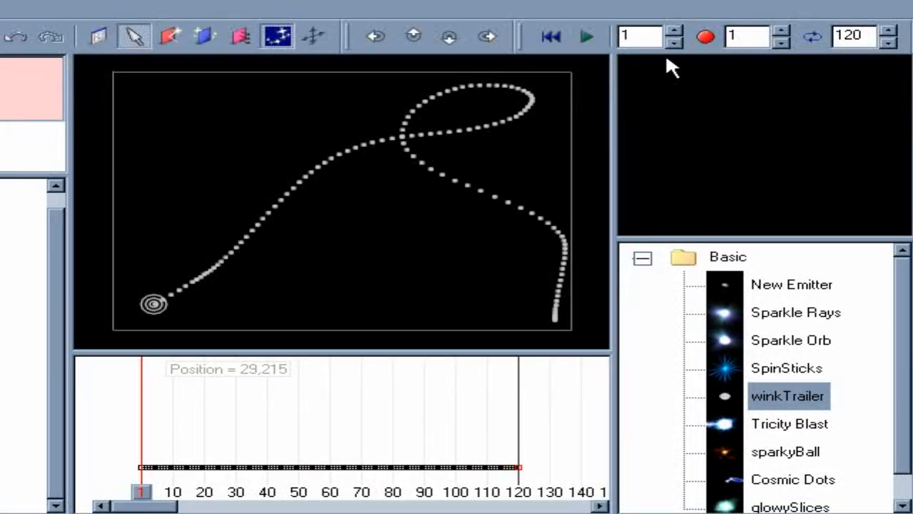
# Scrub the winkTrailer animation on the timeline and set the playback start frame to 30.
pyautogui.moveTo(142, 492); pyautogui.dragTo(145, 430)
pyautogui.write('30')
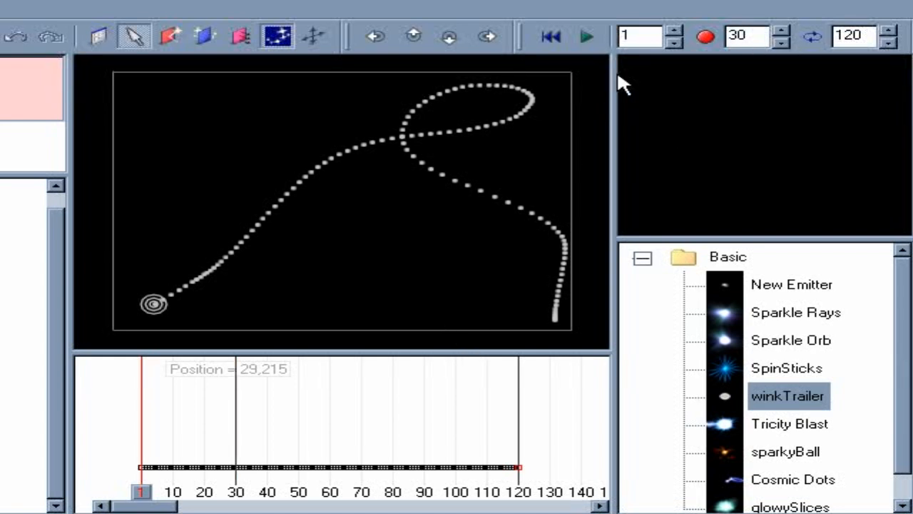
# Play the winkTrailer animation from start frame 30, stop it, and rewind to the start frame.
pyautogui.click(587, 36)
pyautogui.click(594, 37)
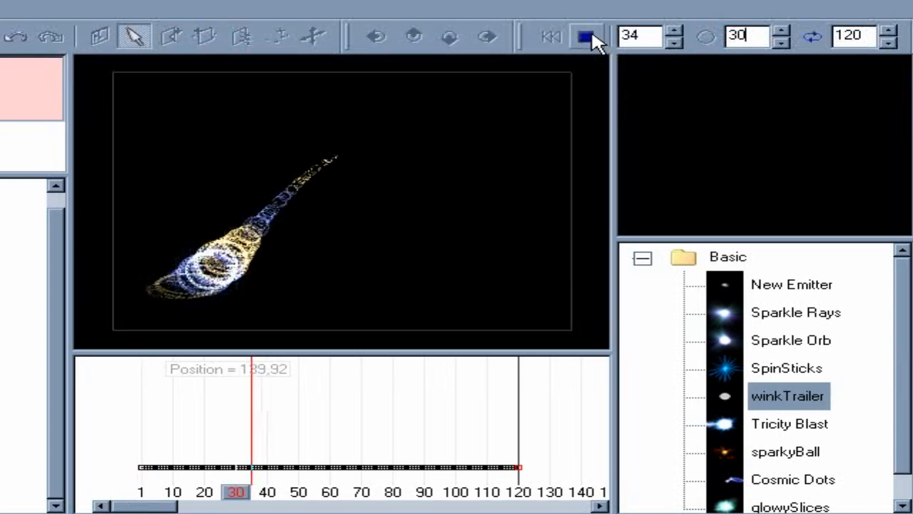
pyautogui.click(587, 38)
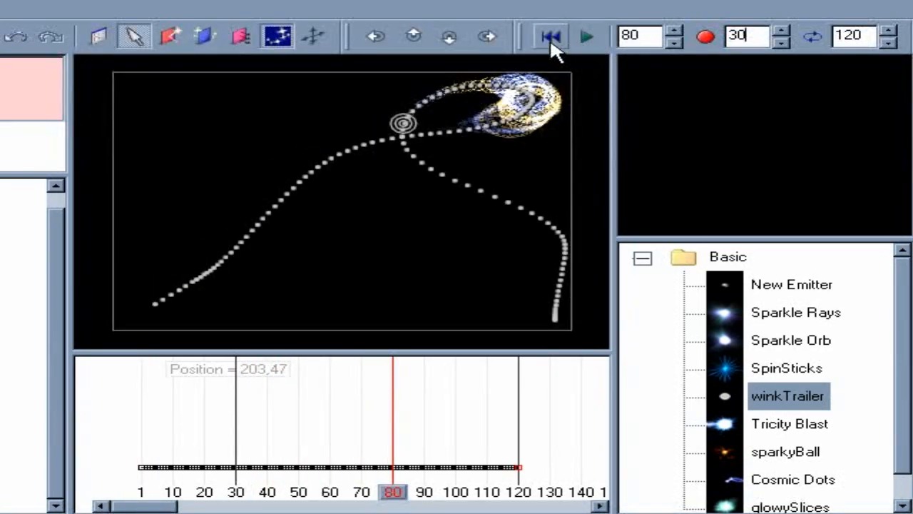
pyautogui.click(550, 37)
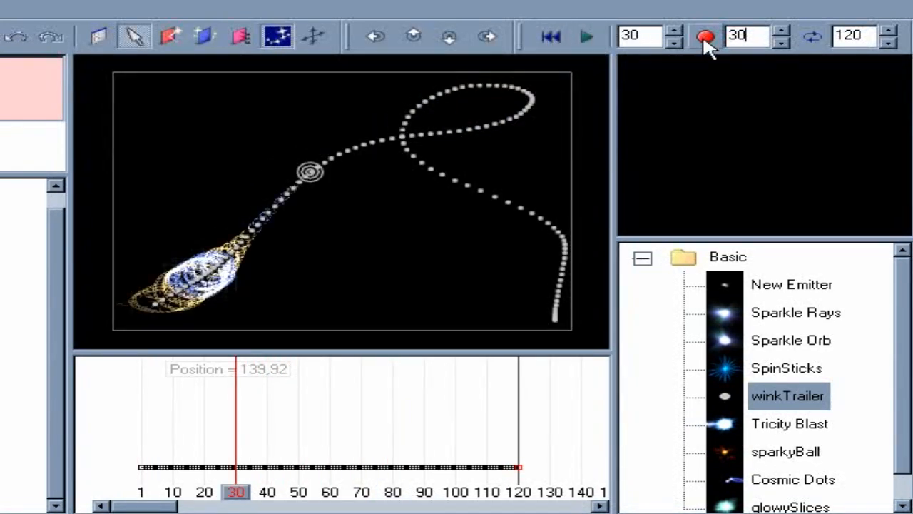
# Set the playback end frame to 90, play the range, and replay it with looping enabled.
pyautogui.doubleClick(862, 37)
pyautogui.write('90')
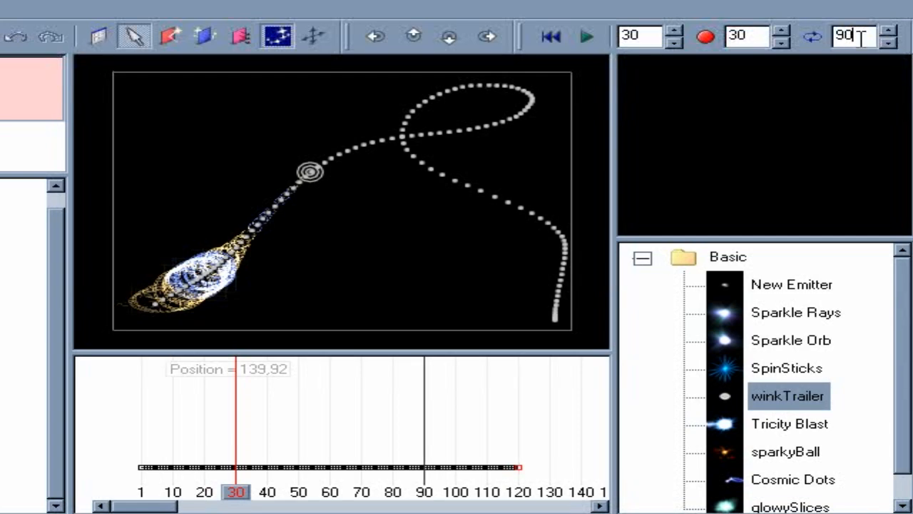
pyautogui.click(589, 38)
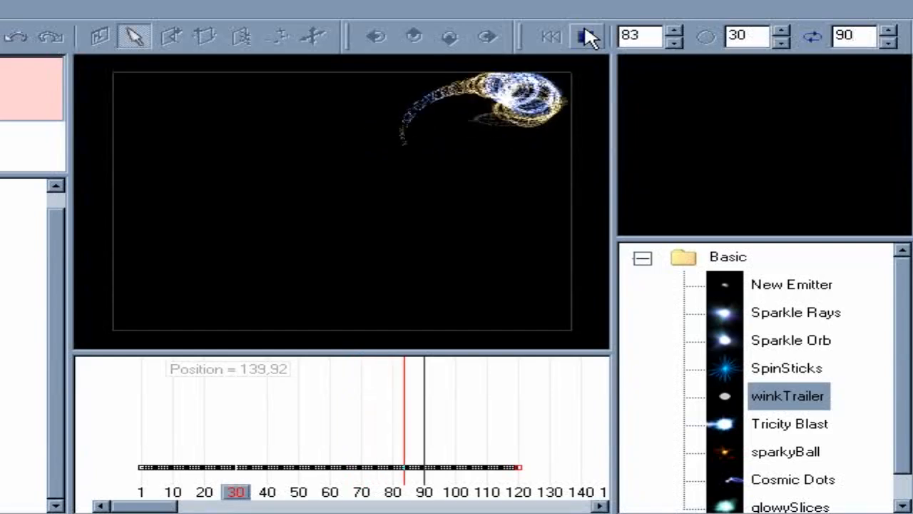
pyautogui.click(811, 42)
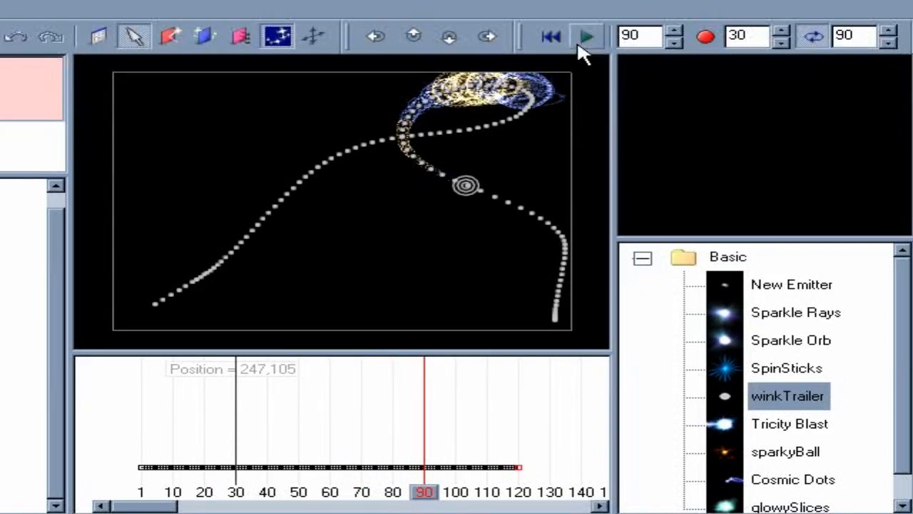
pyautogui.click(549, 38)
pyautogui.click(579, 40)
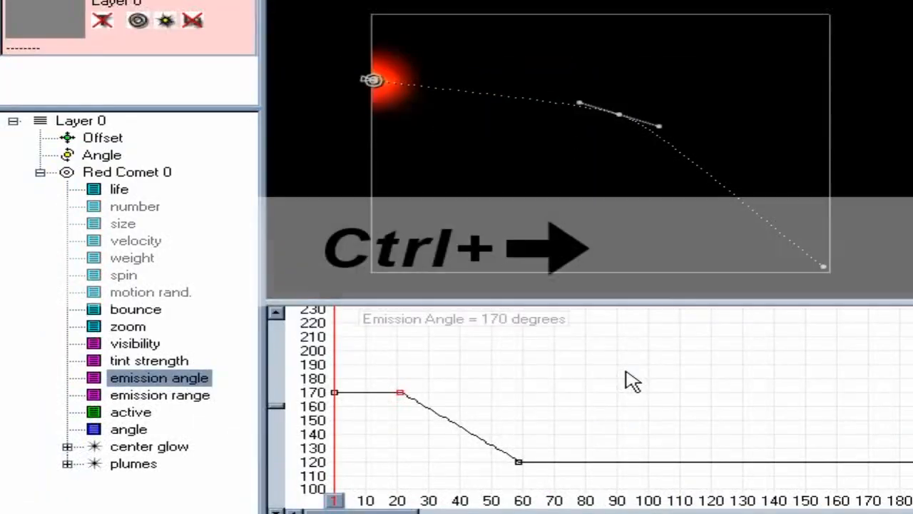
# Advance the Red Comet animation one frame at a time from frame 1 to frame 21.
pyautogui.hotkey('ctrl', 'Right')
pyautogui.hotkey('ctrl', 'Right')
pyautogui.hotkey('ctrl', 'Right')
pyautogui.hotkey('ctrl', 'Right')
pyautogui.hotkey('ctrl', 'Right')
pyautogui.hotkey('ctrl', 'Right')
pyautogui.hotkey('ctrl', 'Right')
pyautogui.hotkey('ctrl', 'Right')
pyautogui.hotkey('ctrl', 'Right')
pyautogui.hotkey('ctrl', 'Right')
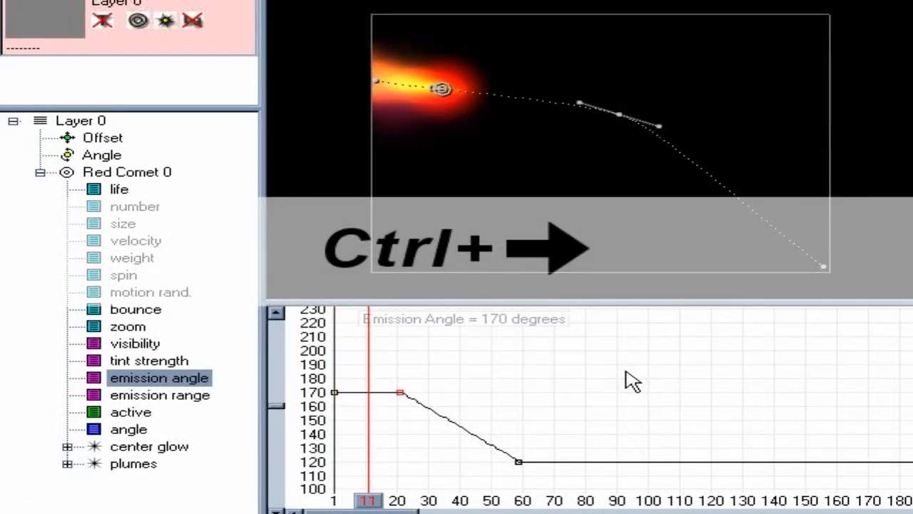
pyautogui.hotkey('ctrl', 'Right')
pyautogui.hotkey('ctrl', 'Right')
pyautogui.hotkey('ctrl', 'Right')
pyautogui.hotkey('ctrl', 'Right')
pyautogui.hotkey('ctrl', 'Right')
pyautogui.hotkey('ctrl', 'Right')
pyautogui.hotkey('ctrl', 'Right')
pyautogui.hotkey('ctrl', 'Right')
pyautogui.hotkey('ctrl', 'Right')
pyautogui.hotkey('ctrl', 'Right')
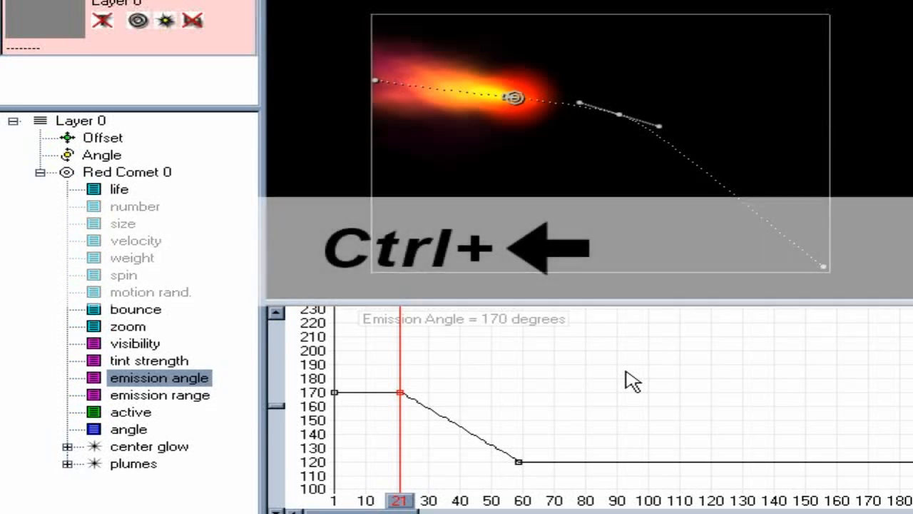
# Go back one frame at a time through the Red Comet animation to frame 1.
pyautogui.hotkey('ctrl', 'Left')
pyautogui.hotkey('ctrl', 'Left')
pyautogui.hotkey('ctrl', 'Left')
pyautogui.hotkey('ctrl', 'Left')
pyautogui.hotkey('ctrl', 'Left')
pyautogui.hotkey('ctrl', 'Left')
pyautogui.hotkey('ctrl', 'Left')
pyautogui.hotkey('ctrl', 'Left')
pyautogui.hotkey('ctrl', 'Left')
pyautogui.hotkey('ctrl', 'Left')
pyautogui.hotkey('ctrl', 'Left')
pyautogui.hotkey('ctrl', 'Left')
pyautogui.hotkey('ctrl', 'Left')
pyautogui.hotkey('ctrl', 'Left')
pyautogui.hotkey('ctrl', 'Left')
pyautogui.hotkey('ctrl', 'Left')
pyautogui.hotkey('ctrl', 'Left')
pyautogui.hotkey('ctrl', 'Left')
pyautogui.hotkey('ctrl', 'Left')
pyautogui.hotkey('ctrl', 'Left')
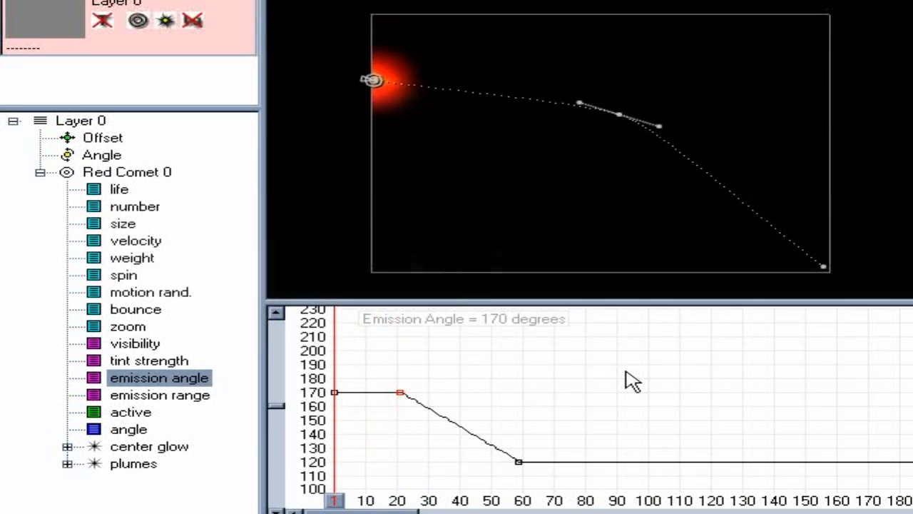
# Jump through the emission angle keyframes forward to frame 59 and back to frame 1.
pyautogui.press('Down')
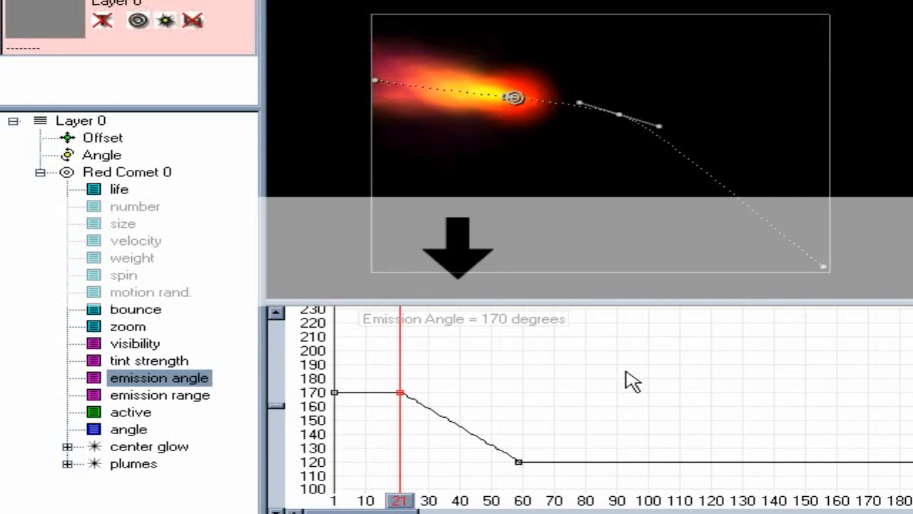
pyautogui.press('Down')
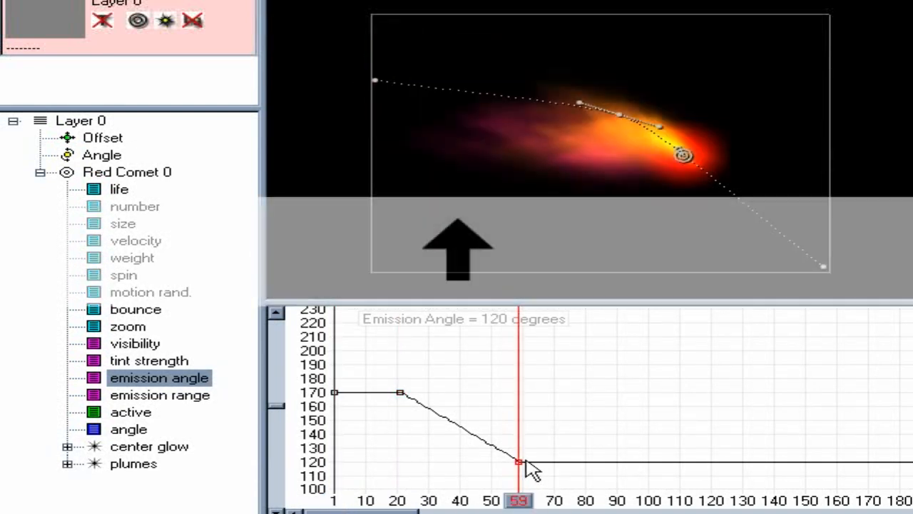
pyautogui.press('Up')
pyautogui.press('Up')
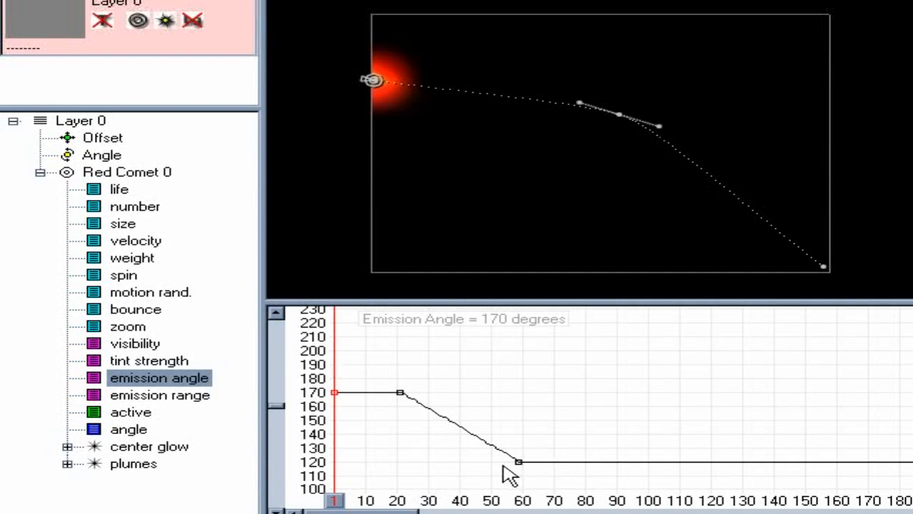
# Convert the second and third emission angle keys to curved keys and reshape the graph with their handles, scrubbing to frame 33.
pyautogui.keyDown('alt'); pyautogui.click(380, 500); pyautogui.keyUp('alt')
pyautogui.moveTo(380, 503); pyautogui.dragTo(436, 503)
pyautogui.keyDown('alt'); pyautogui.click(407, 398); pyautogui.keyUp('alt')
pyautogui.moveTo(424, 406); pyautogui.dragTo(400, 461)
pyautogui.keyDown('alt'); pyautogui.click(513, 463); pyautogui.keyUp('alt')
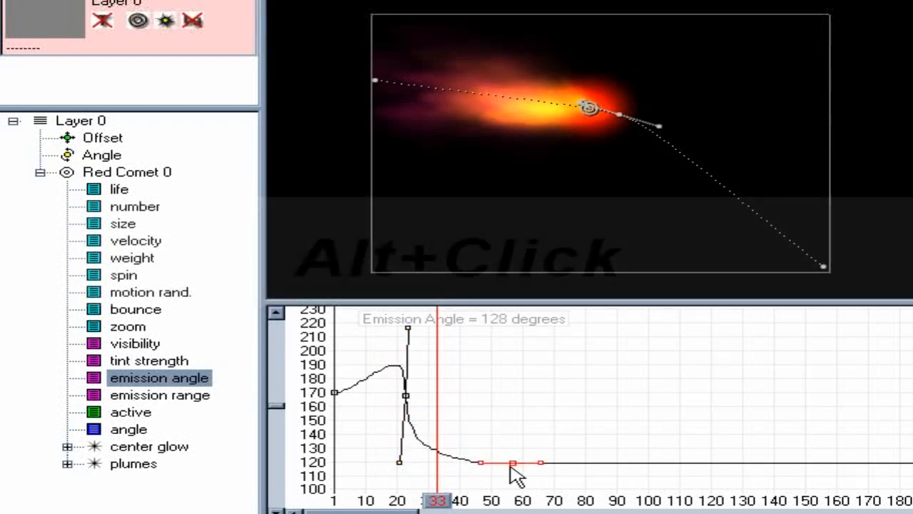
pyautogui.moveTo(481, 464); pyautogui.dragTo(481, 408)
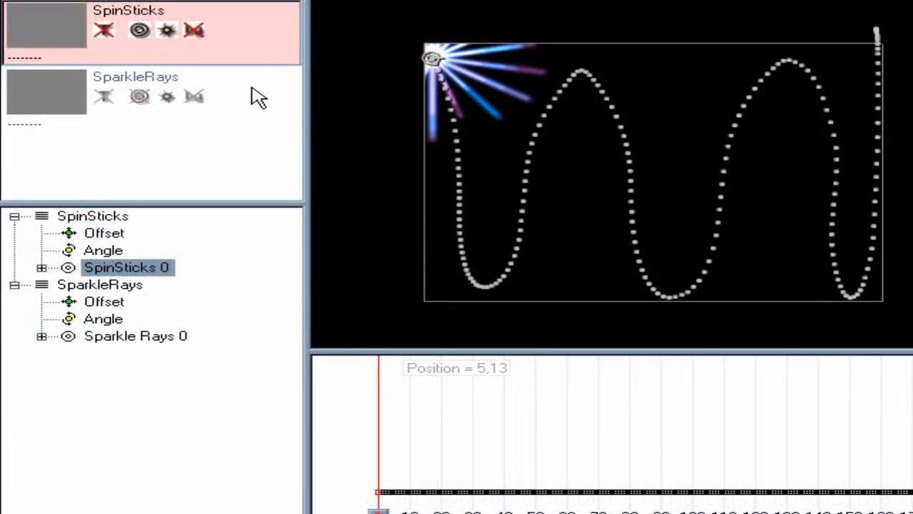
# Play the two-layer project and switch between the SpinSticks and SparkleRays layers to inspect each emitter's motion path.
pyautogui.click(258, 97)
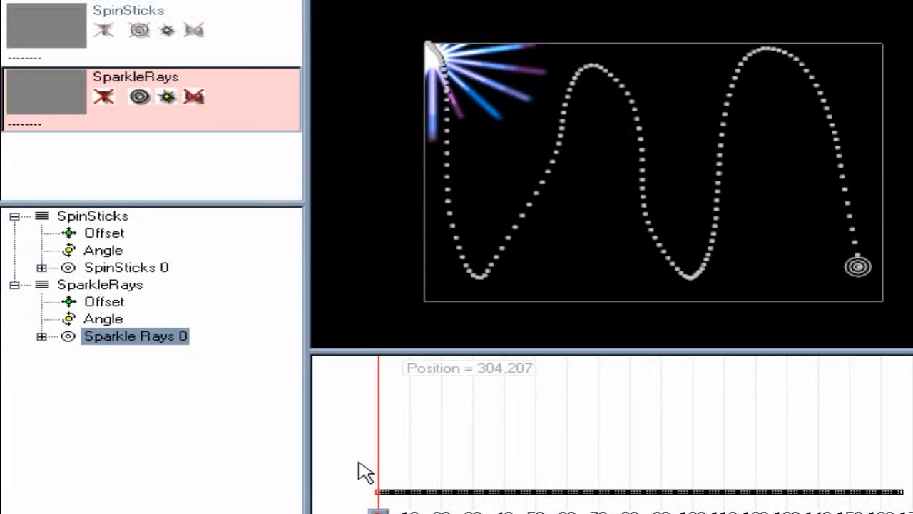
pyautogui.press('space')
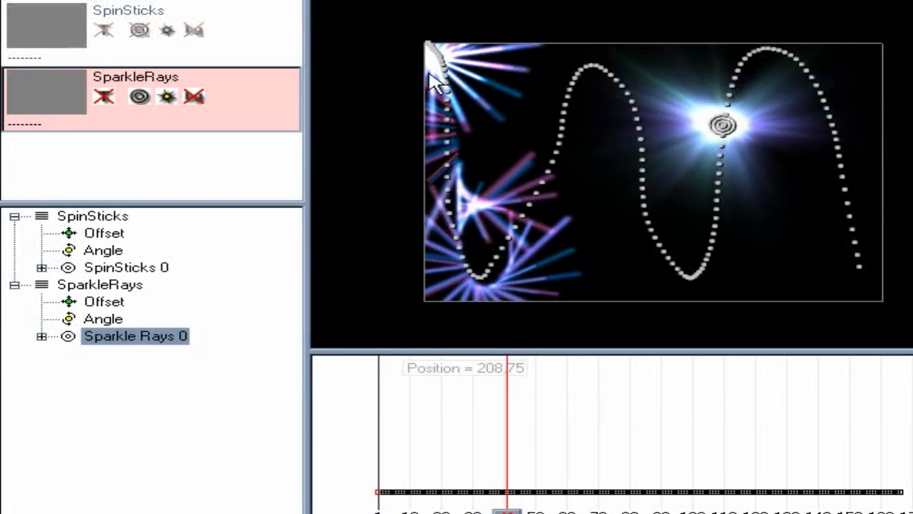
pyautogui.click(274, 37)
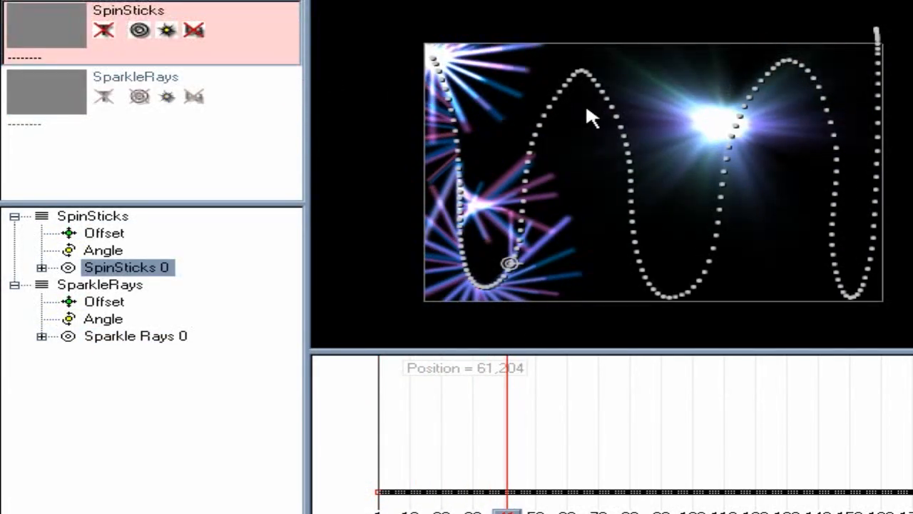
pyautogui.click(274, 117)
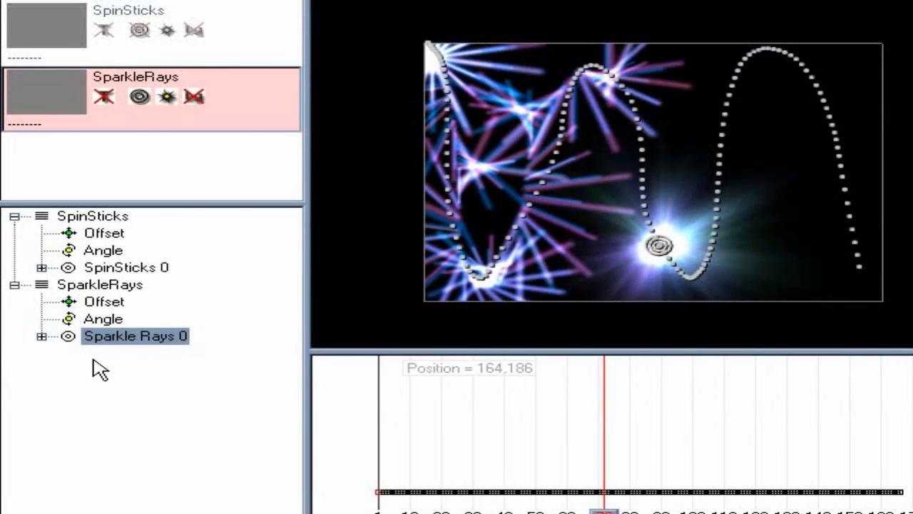
# Move the SpinSticks layer below SparkleRays in the hierarchy and restore the original layer order.
pyautogui.click(96, 217)
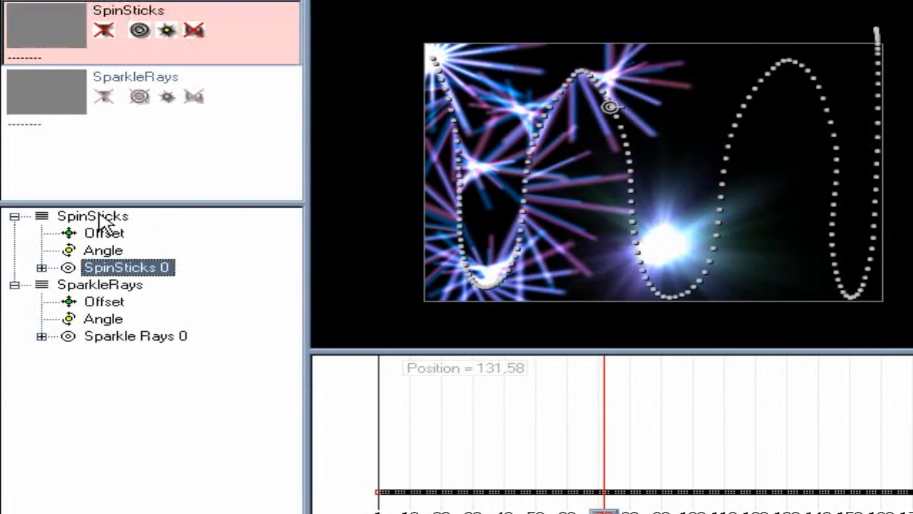
pyautogui.click(100, 217)
pyautogui.moveTo(100, 223); pyautogui.dragTo(122, 297)
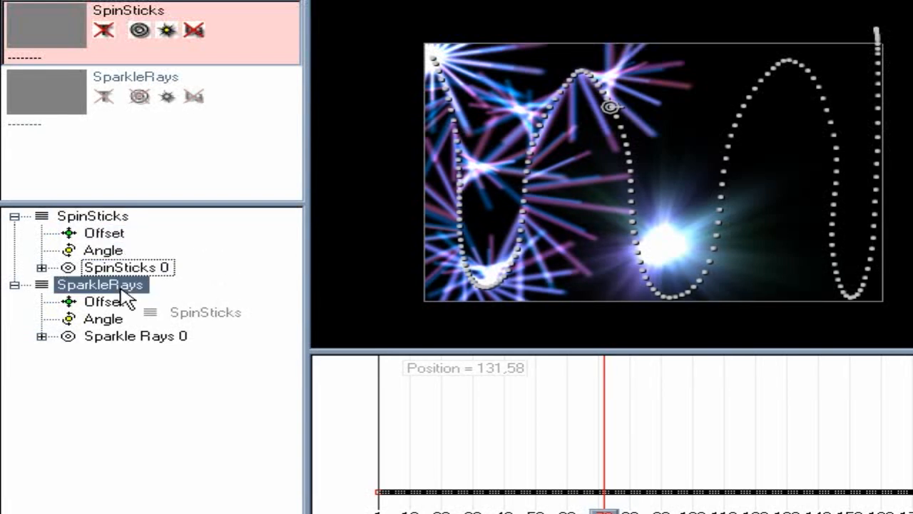
pyautogui.moveTo(123, 297); pyautogui.dragTo(126, 298)
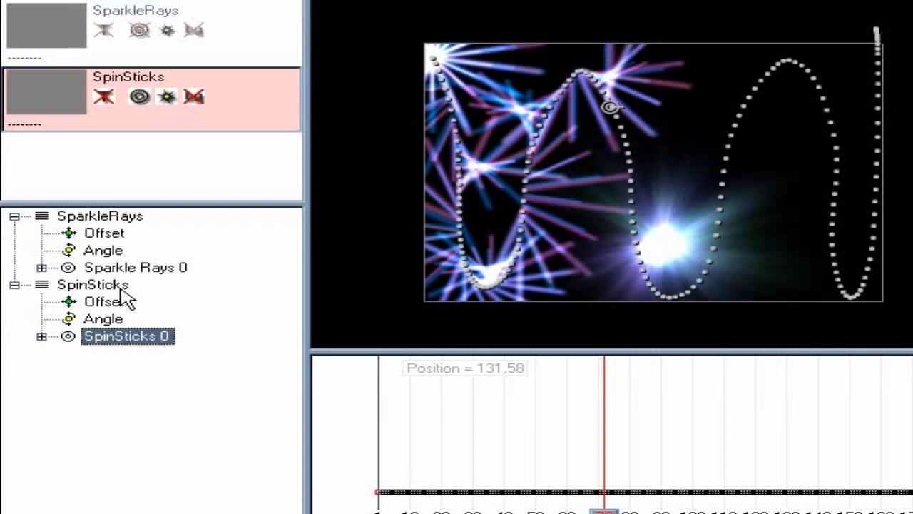
pyautogui.moveTo(100, 293)
pyautogui.mouseDown()
pyautogui.moveTo(98, 301)
pyautogui.moveTo(137, 273)
pyautogui.moveTo(119, 219)
pyautogui.moveTo(199, 256)
pyautogui.moveTo(107, 284)
pyautogui.mouseUp()
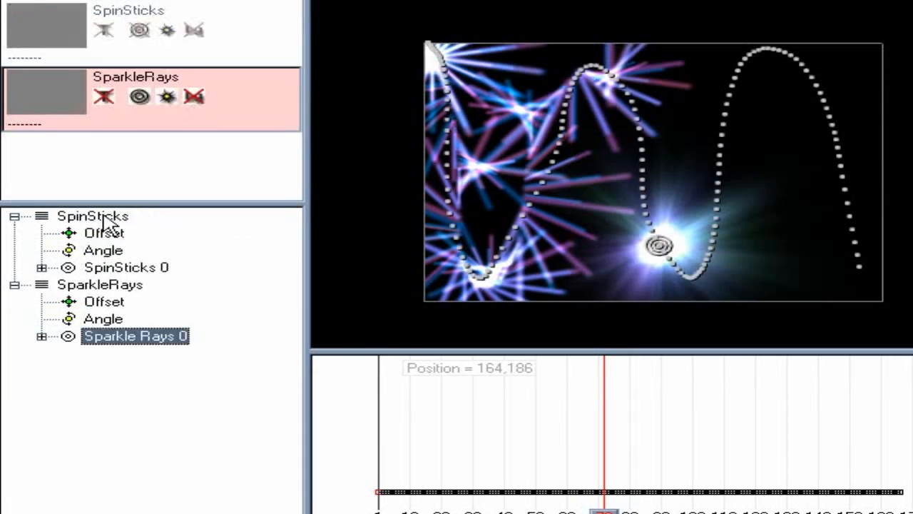
# Hide the Sparkle Rays 0 emitter from the hierarchy and show it again.
pyautogui.click(68, 336)
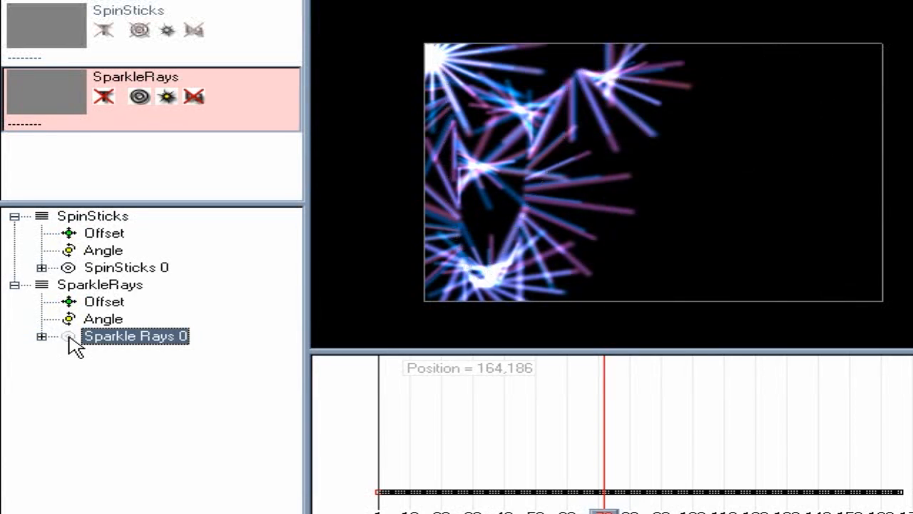
pyautogui.click(69, 337)
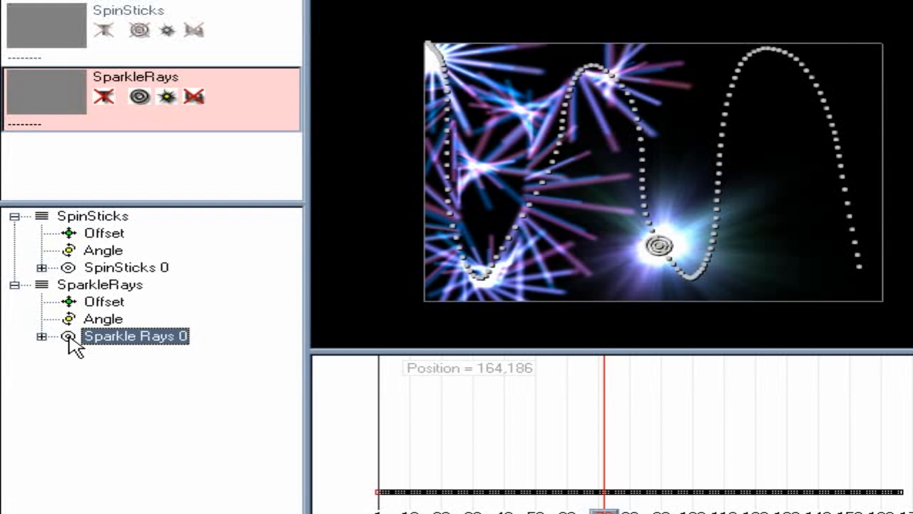
# Expand the SpinSticks 0 emitter, hide and show its PinkSticks and BlueSticks particle types one at a time, and collapse it.
pyautogui.click(117, 269)
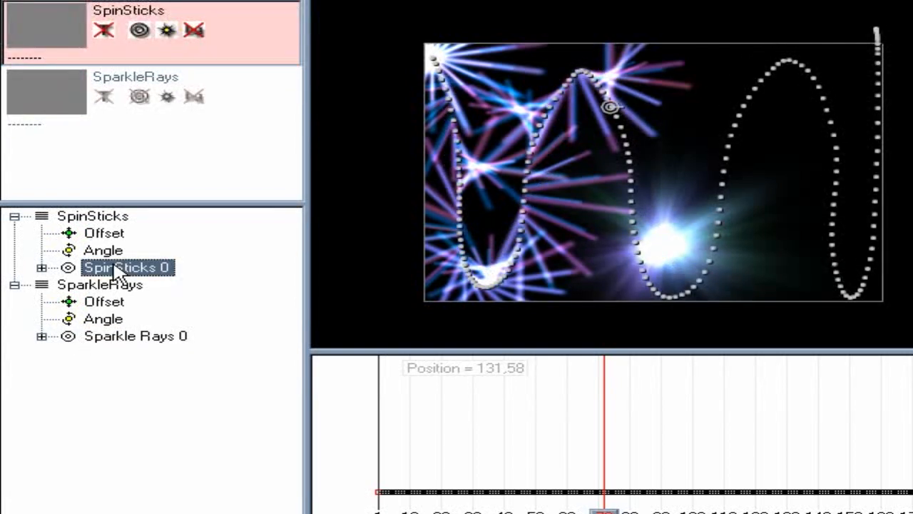
pyautogui.click(41, 267)
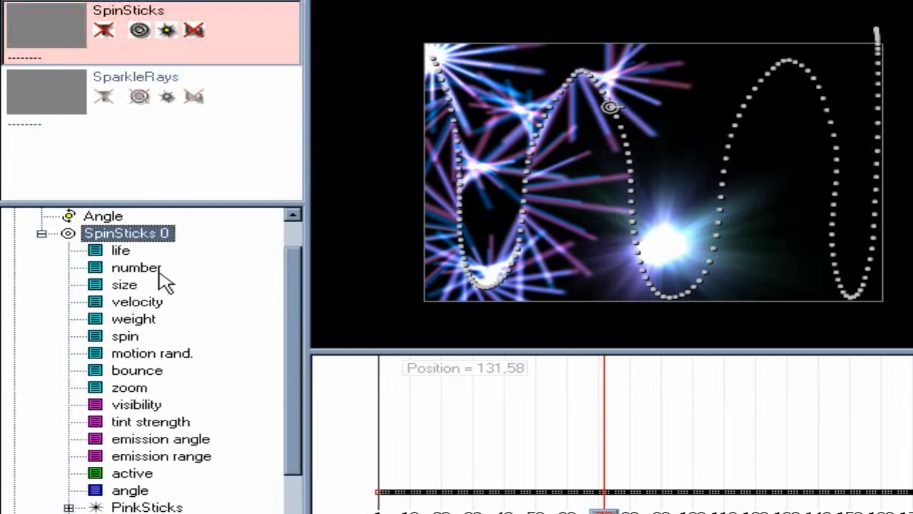
pyautogui.moveTo(289, 300); pyautogui.dragTo(300, 357)
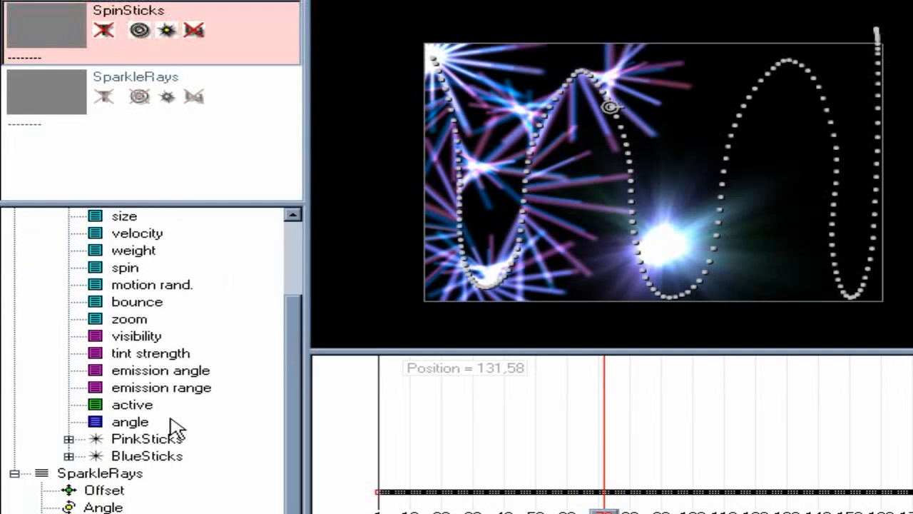
pyautogui.click(105, 441)
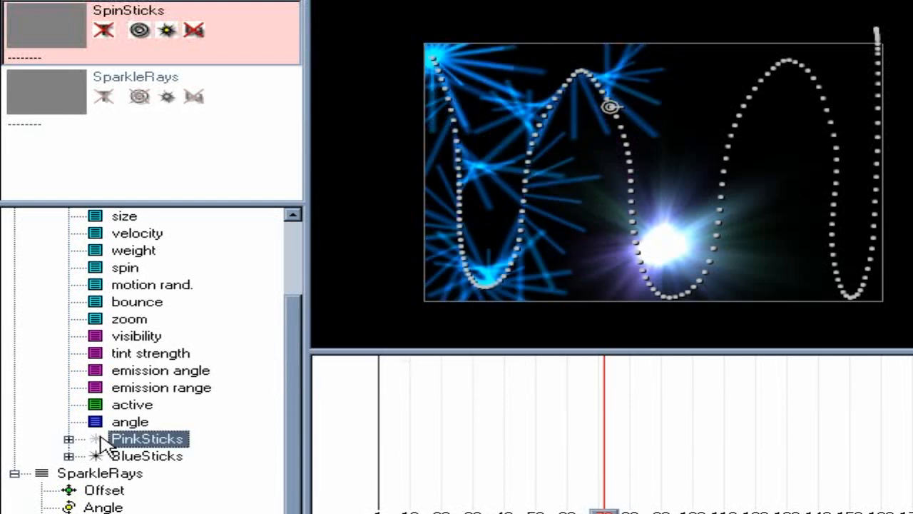
pyautogui.click(98, 438)
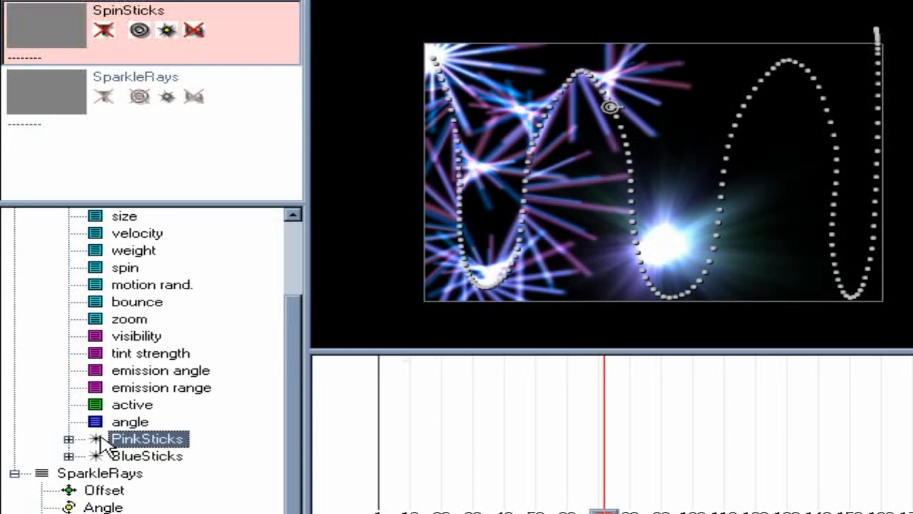
pyautogui.click(97, 457)
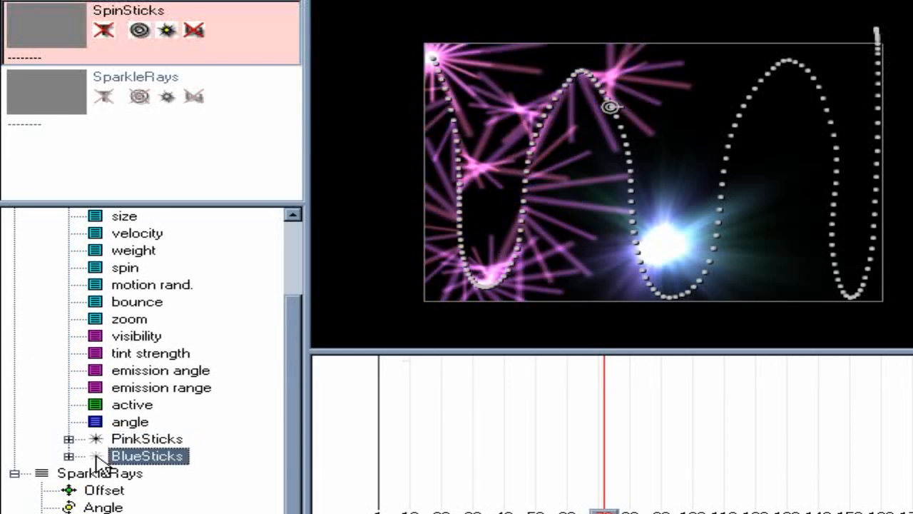
pyautogui.click(97, 456)
pyautogui.moveTo(300, 407); pyautogui.dragTo(302, 309)
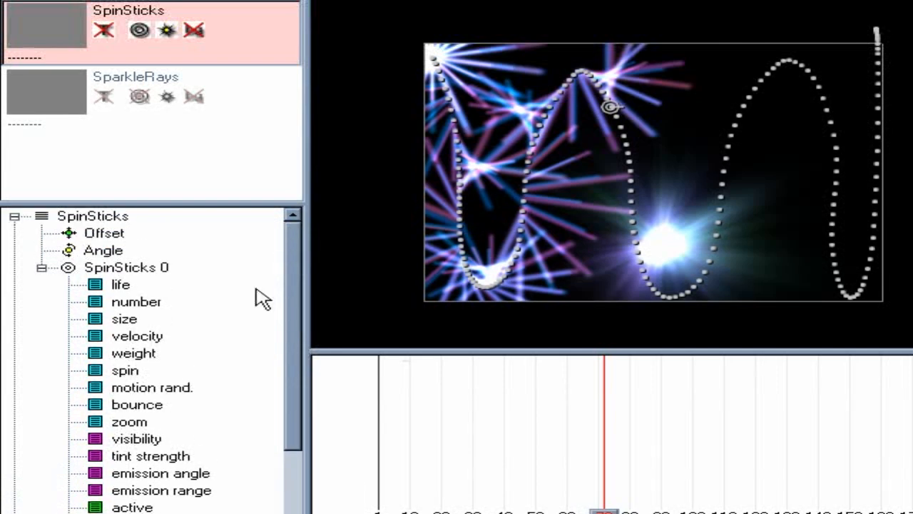
pyautogui.click(42, 267)
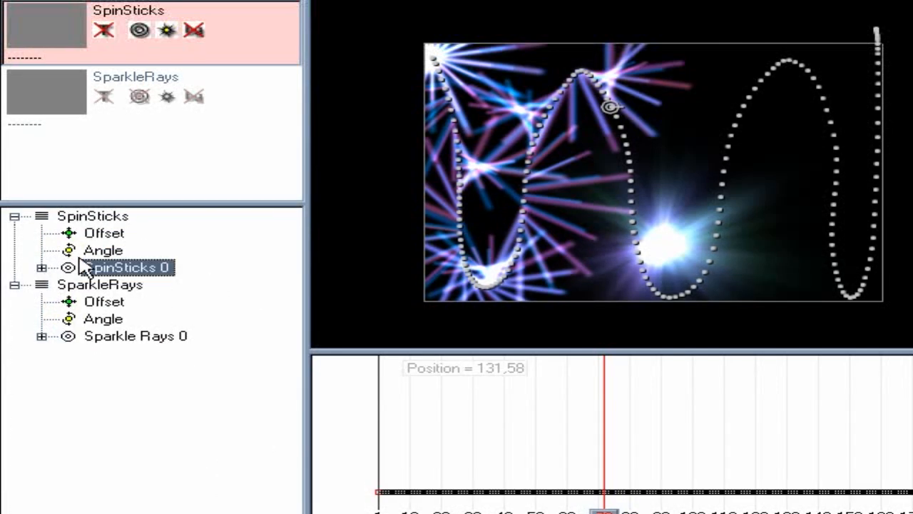
# Duplicate the SpinSticks layer and keep the name Copy of SpinSticks for the new layer.
pyautogui.rightClick(240, 27)
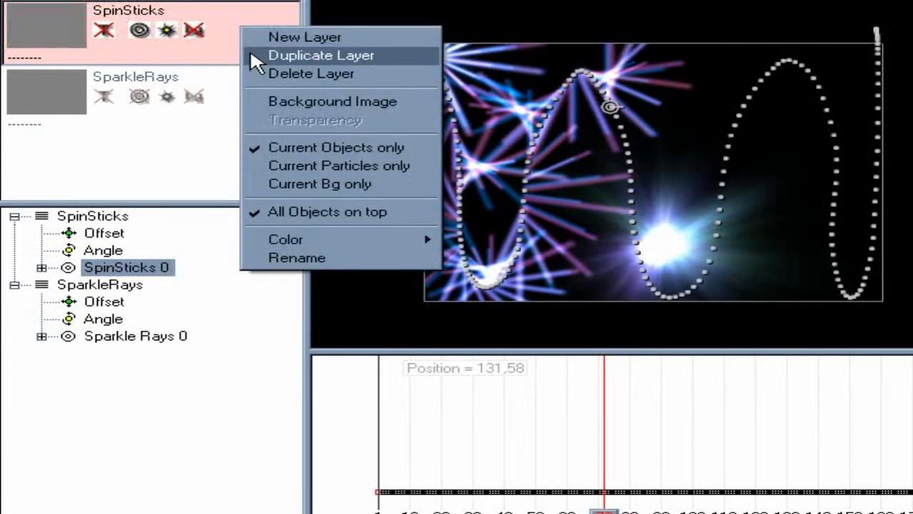
pyautogui.click(250, 53)
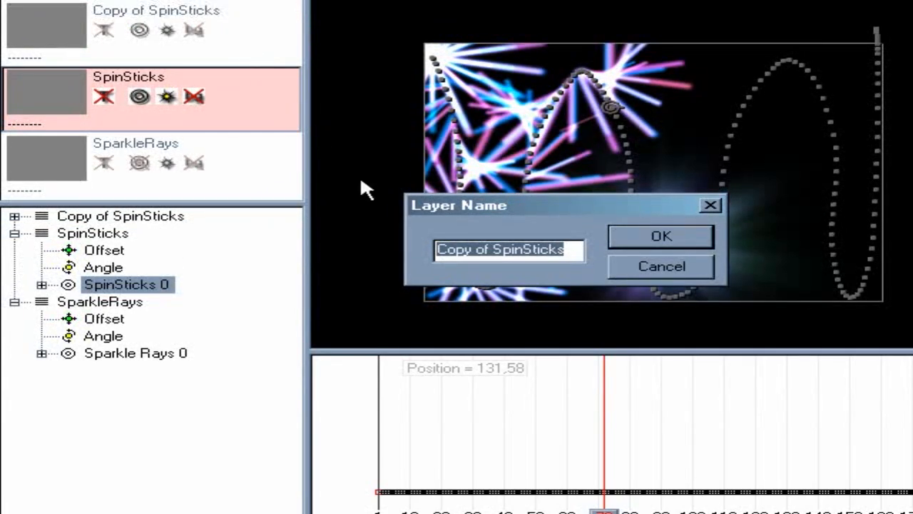
pyautogui.click(661, 239)
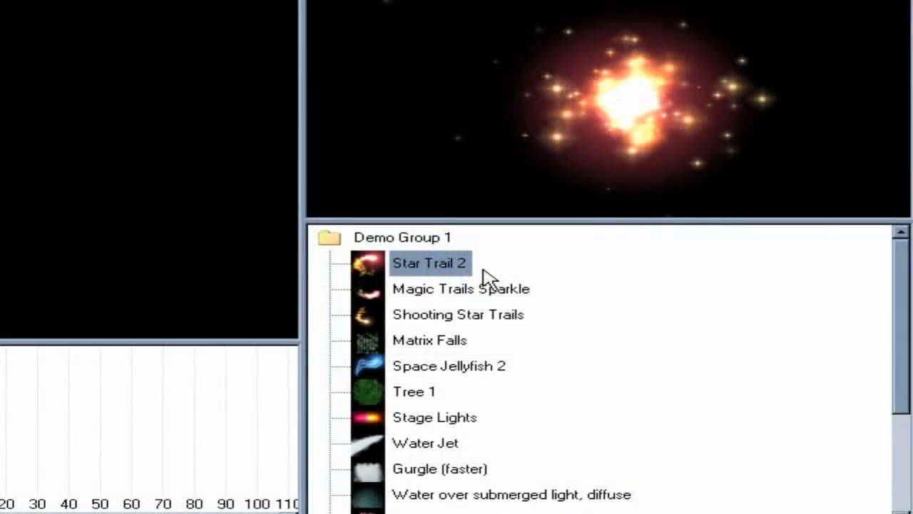
# Quick-load the pixelMagic01 emitter library and preview its Flames, toonyBlast and New Emitter entries.
pyautogui.rightClick(454, 241)
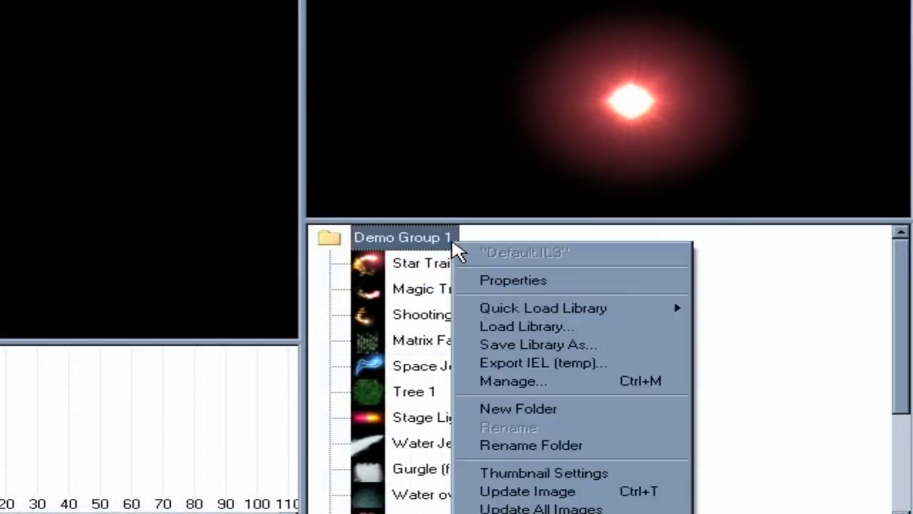
pyautogui.moveTo(486, 310)
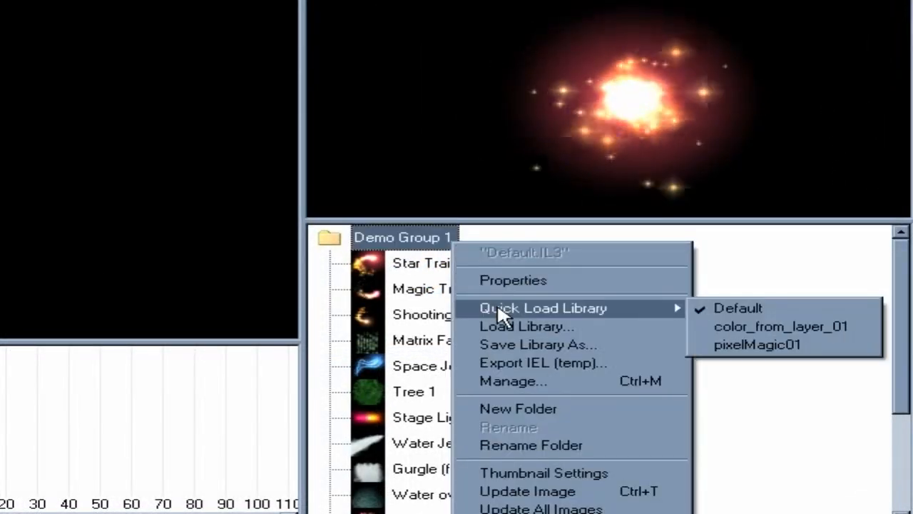
pyautogui.click(750, 345)
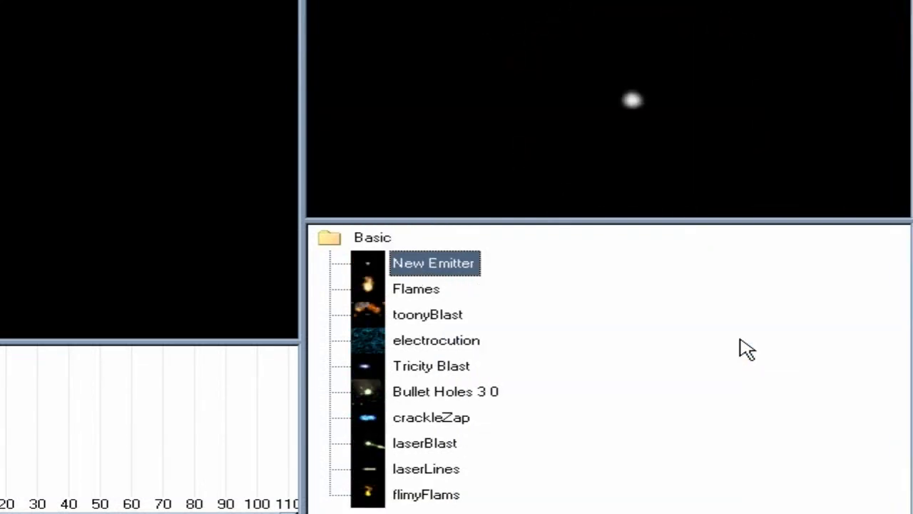
pyautogui.click(428, 292)
pyautogui.click(435, 317)
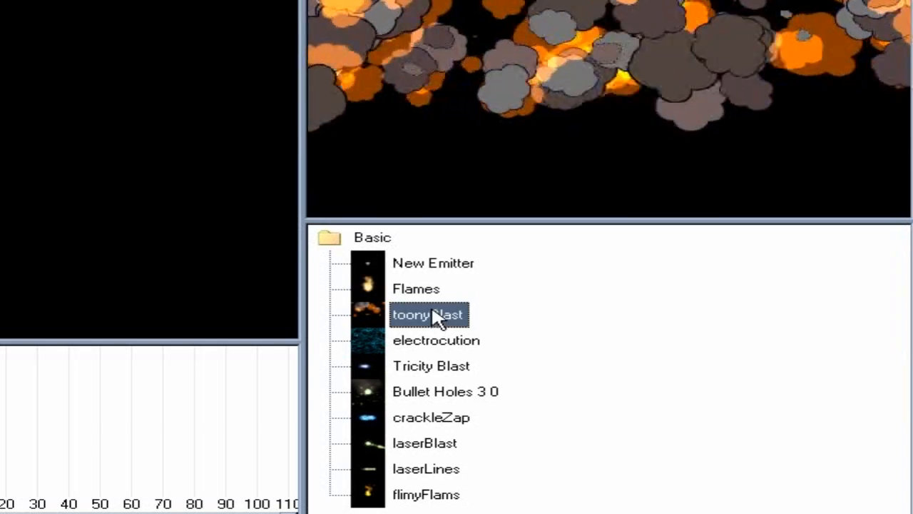
pyautogui.click(435, 271)
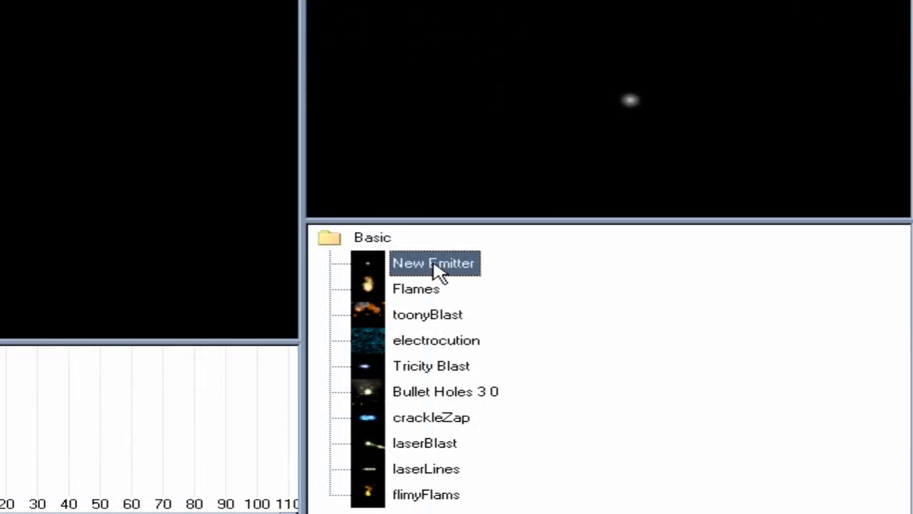
# Browse the thumbnail previews of the emitter library files and load the Alan_01_08.iel library.
pyautogui.rightClick(434, 271)
pyautogui.click(483, 351)
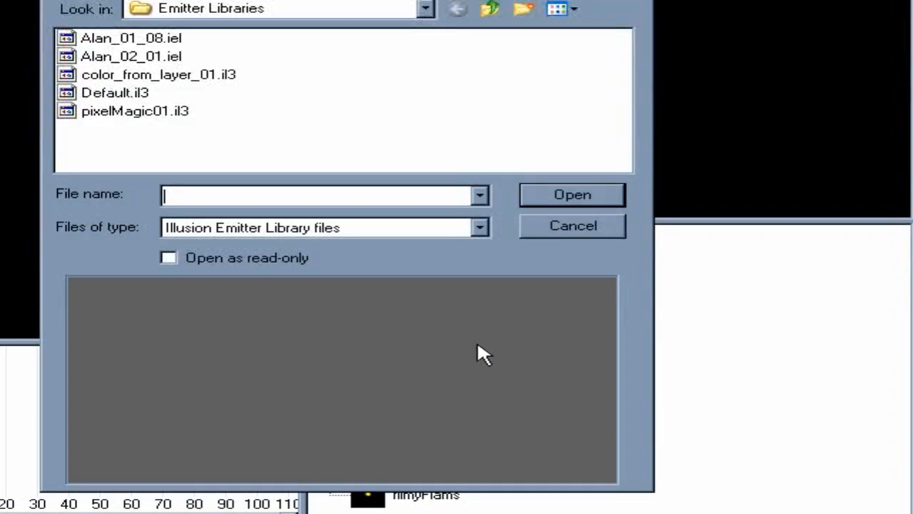
pyautogui.click(128, 38)
pyautogui.click(134, 114)
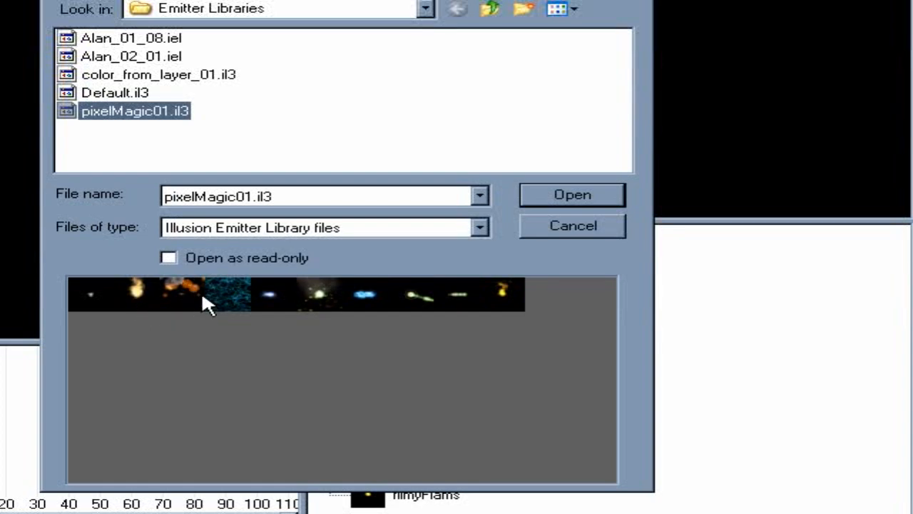
pyautogui.click(118, 93)
pyautogui.click(158, 80)
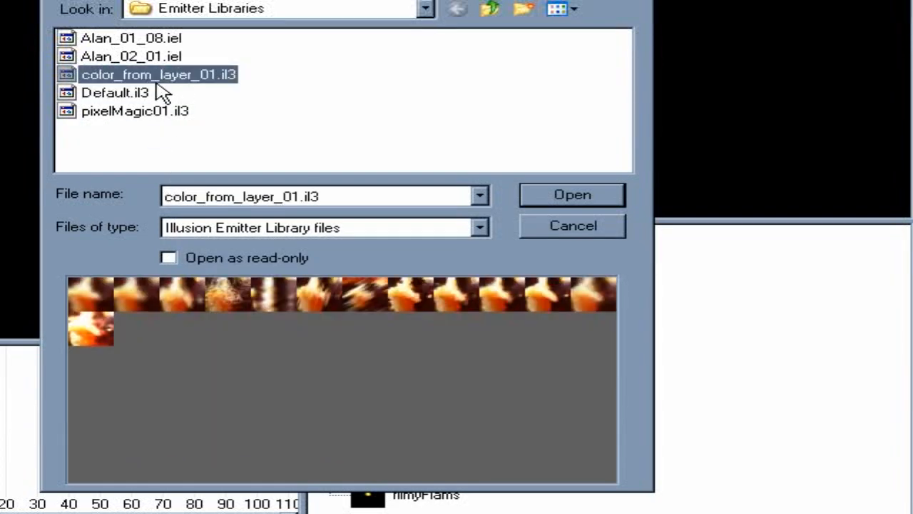
pyautogui.click(147, 40)
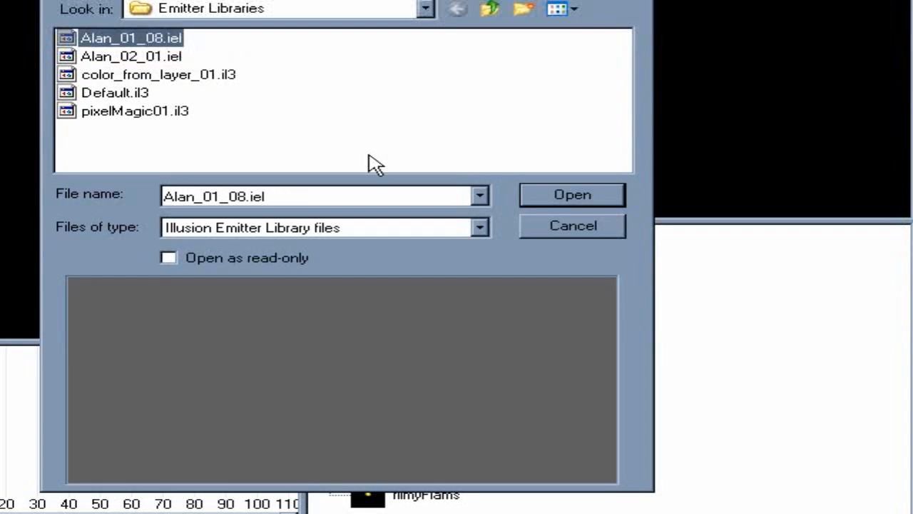
pyautogui.click(560, 195)
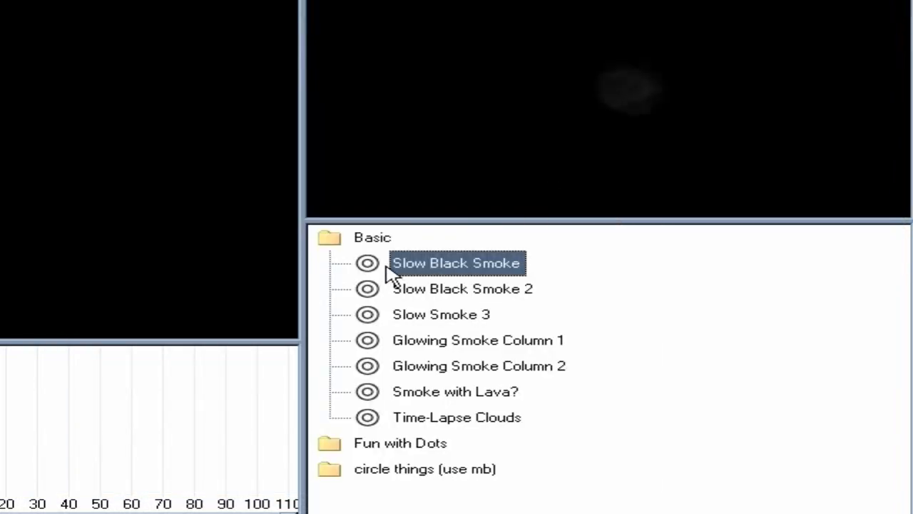
# Preview the Slow Black Smoke 2 emitter, then open the Fun with Dots folder and preview Happy Dots.
pyautogui.click(394, 289)
pyautogui.doubleClick(401, 443)
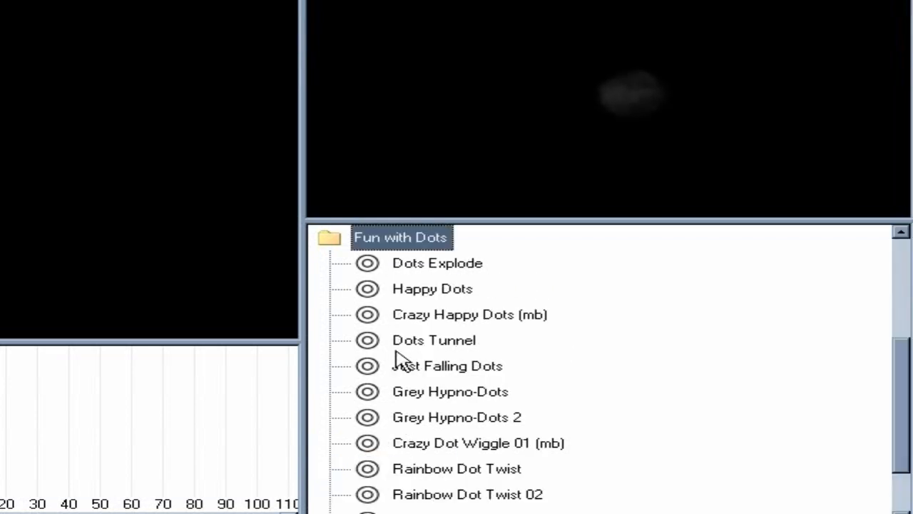
pyautogui.click(400, 293)
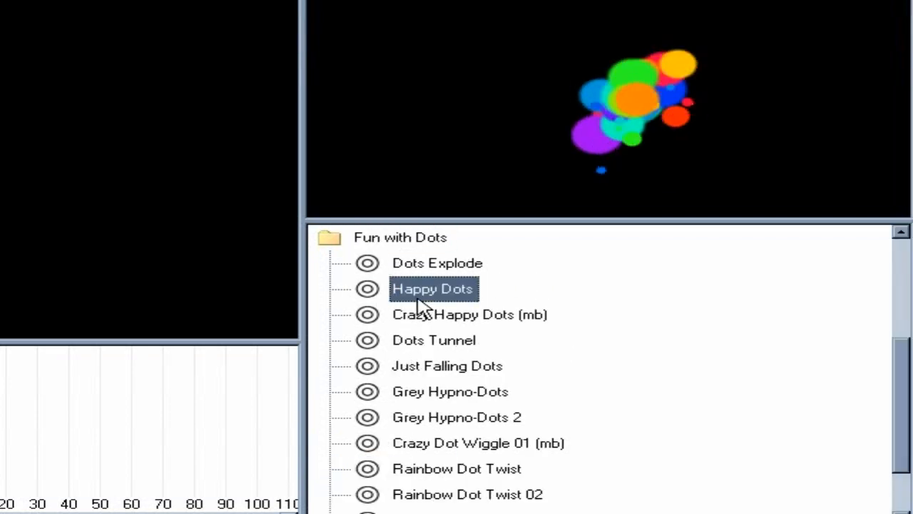
# Update all thumbnail images in the loaded library and preview the Crazy Happy Dots (mb) emitter.
pyautogui.rightClick(420, 238)
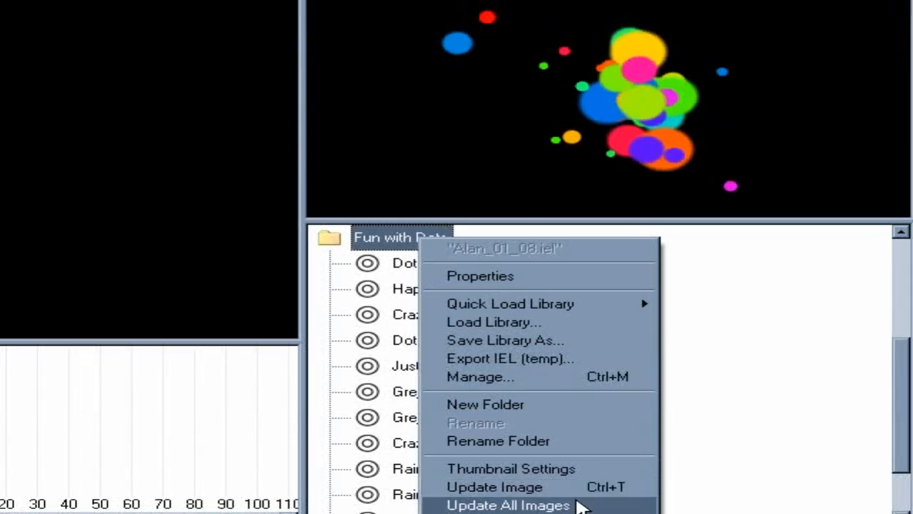
pyautogui.click(579, 505)
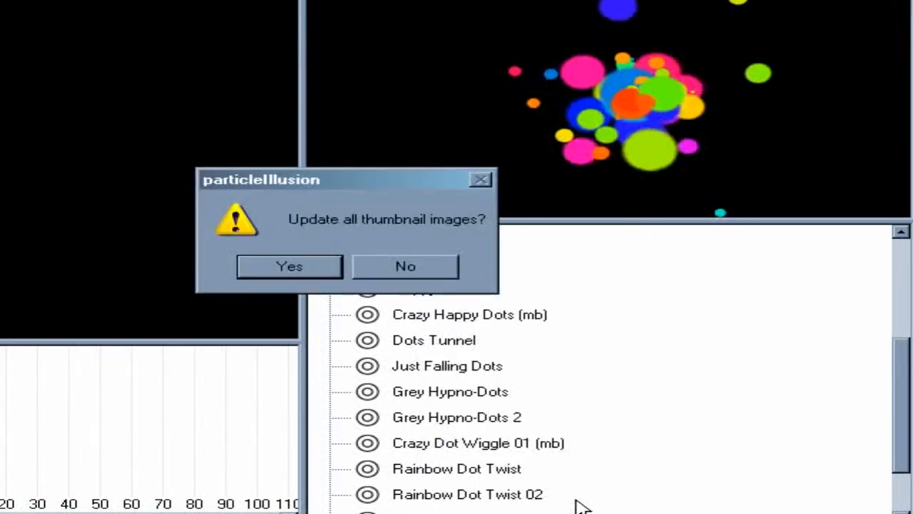
pyautogui.click(314, 282)
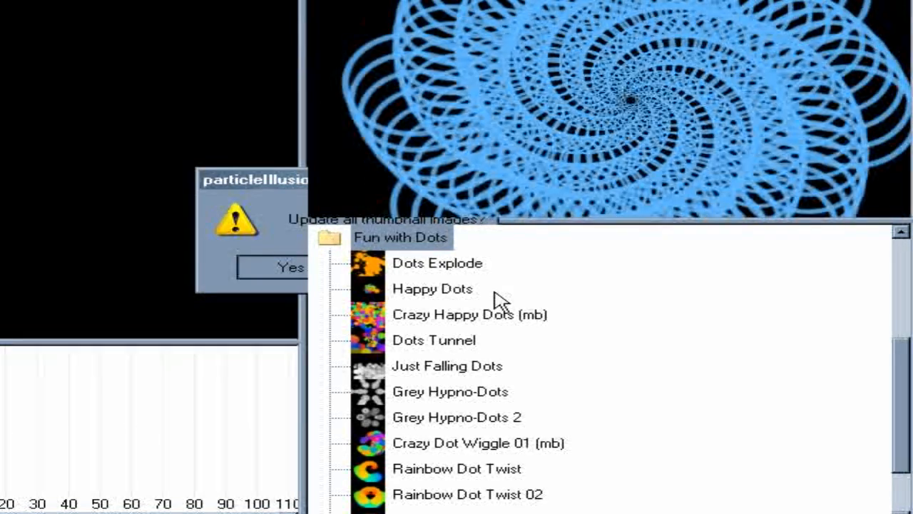
pyautogui.click(382, 323)
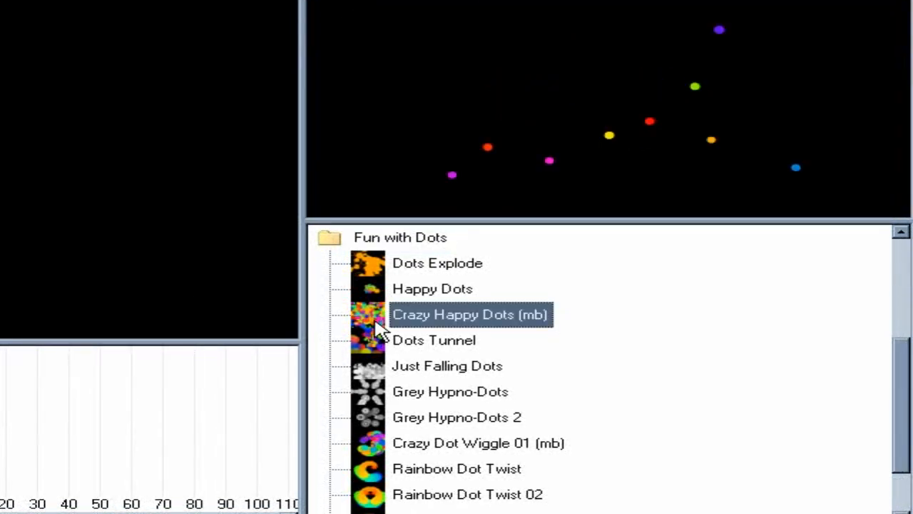
# Preview the Slow Black Smoke emitter and set the preview background color to Grey.
pyautogui.moveTo(897, 402); pyautogui.dragTo(900, 319)
pyautogui.click(465, 239)
pyautogui.rightClick(555, 147)
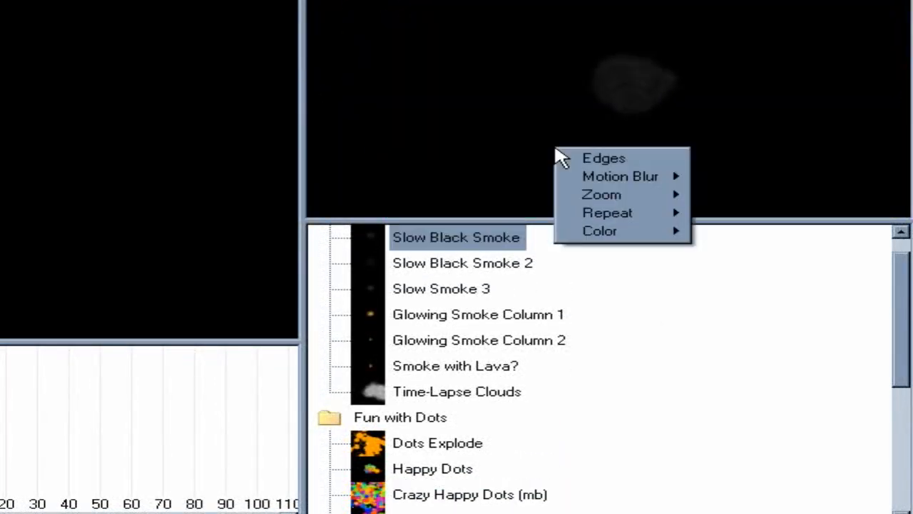
pyautogui.moveTo(648, 236)
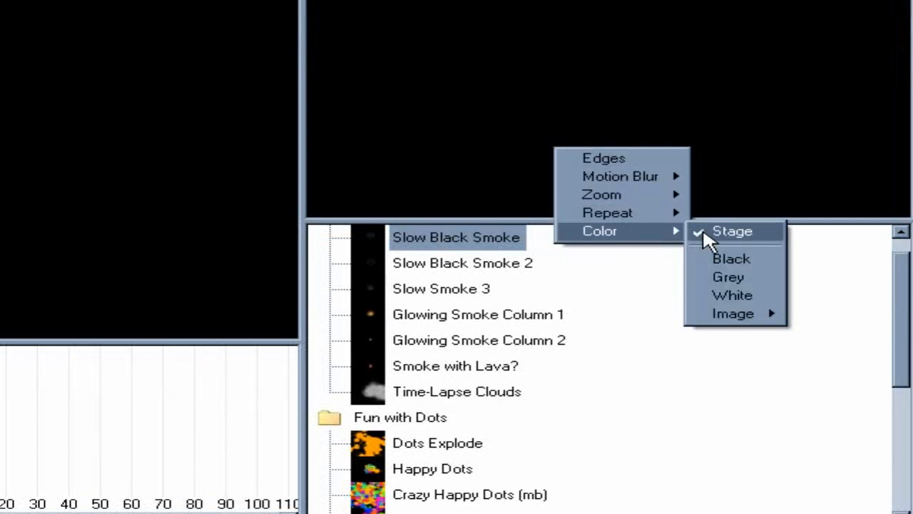
pyautogui.click(730, 277)
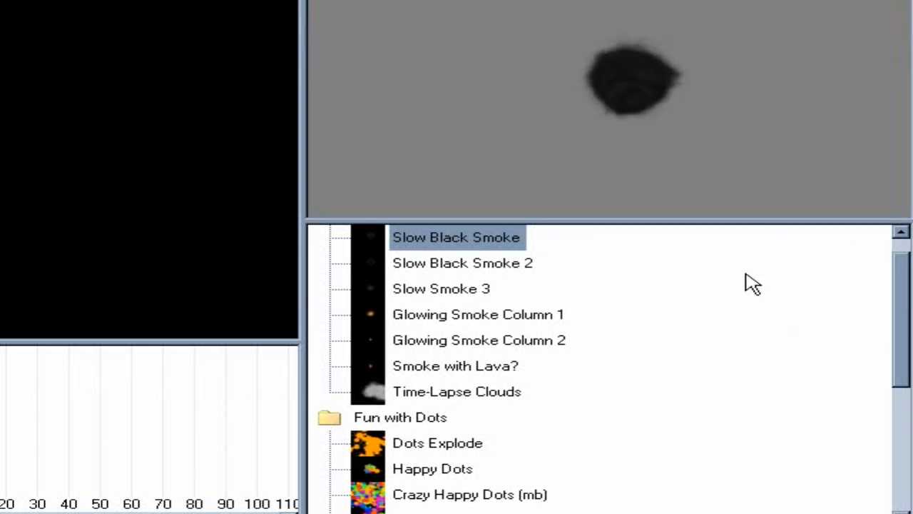
# Update the individual thumbnails of the Slow Black Smoke, Slow Black Smoke 2 and Slow Smoke 3 emitters.
pyautogui.rightClick(428, 244)
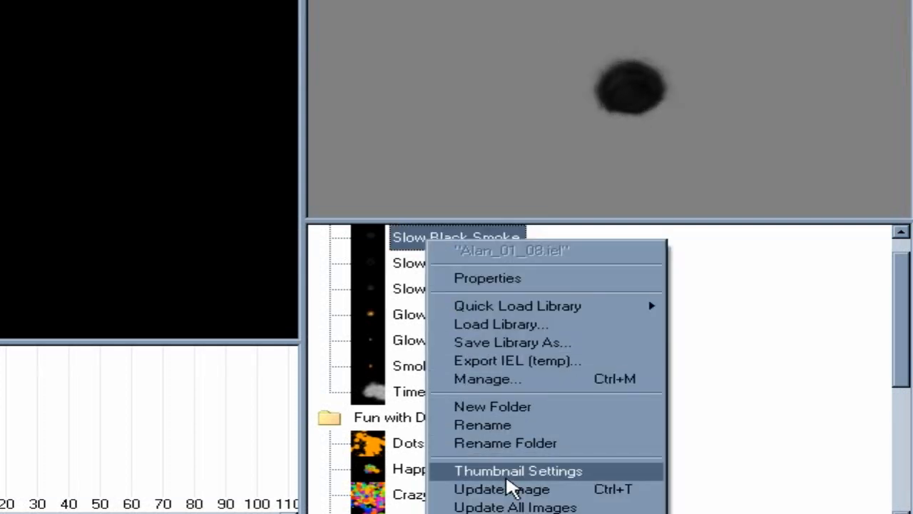
pyautogui.click(515, 492)
pyautogui.click(457, 275)
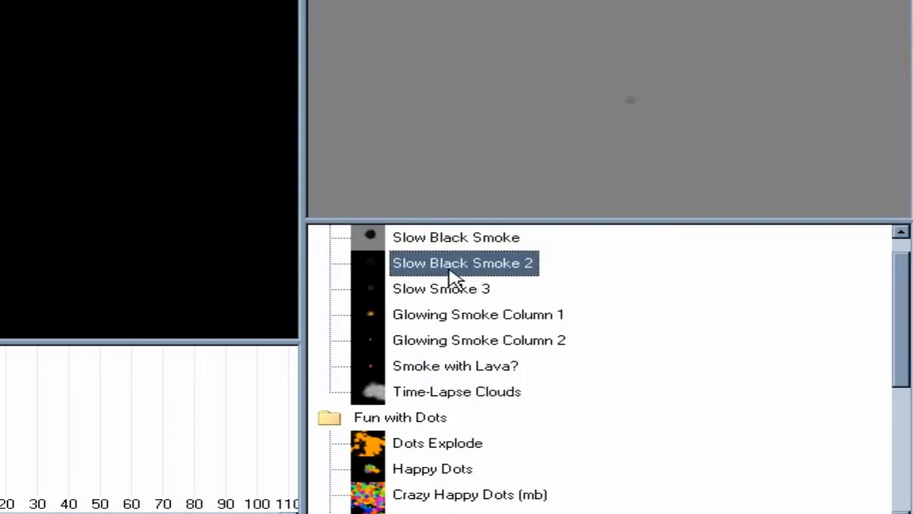
pyautogui.rightClick(457, 276)
pyautogui.click(550, 511)
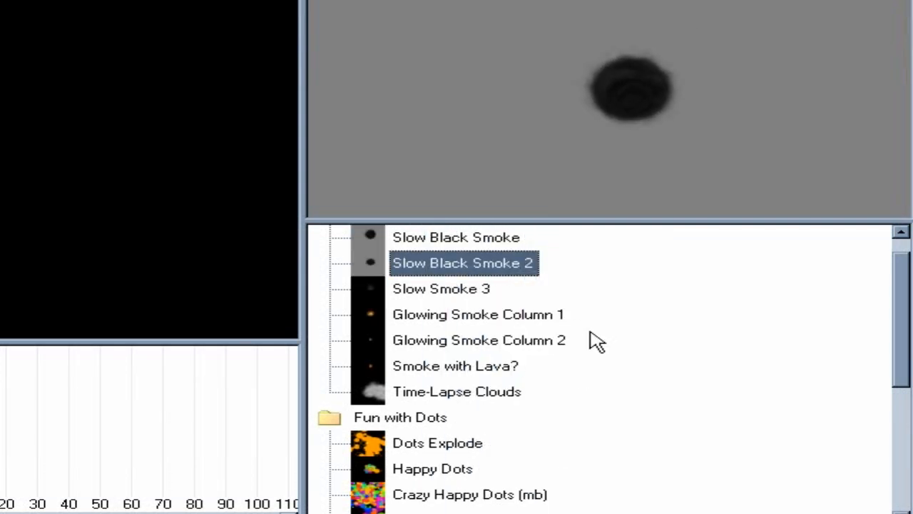
pyautogui.click(453, 298)
pyautogui.hotkey('ctrl', 't')
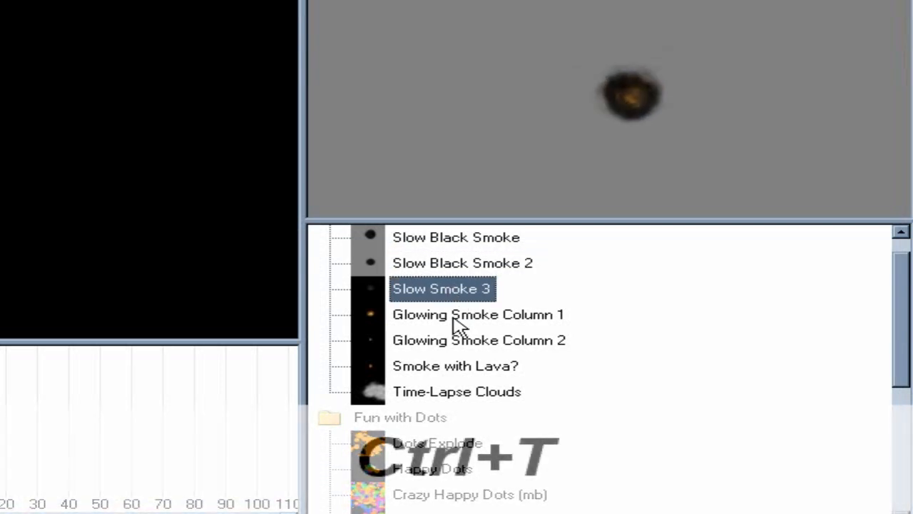
# Set the preview background to the gradient02.png image and move the Slow Smoke 3 emitter around over it.
pyautogui.rightClick(539, 163)
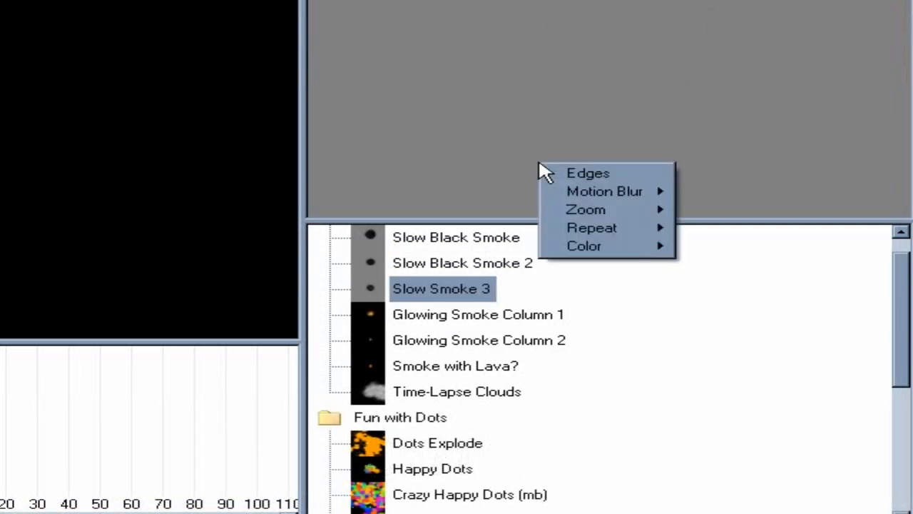
pyautogui.moveTo(591, 245)
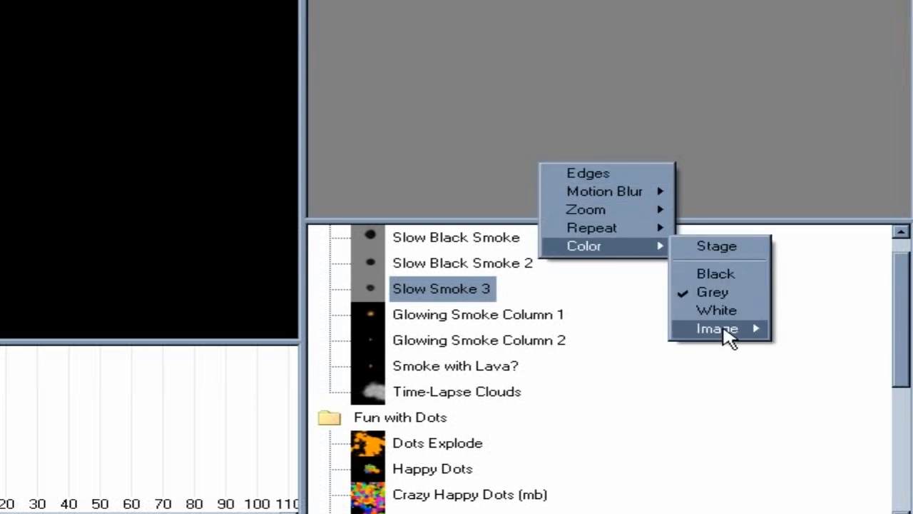
pyautogui.moveTo(727, 335)
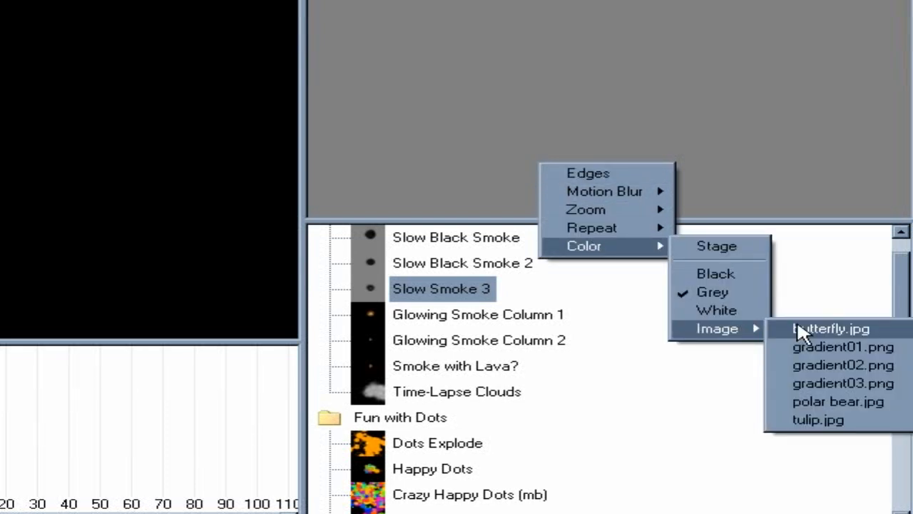
pyautogui.click(844, 364)
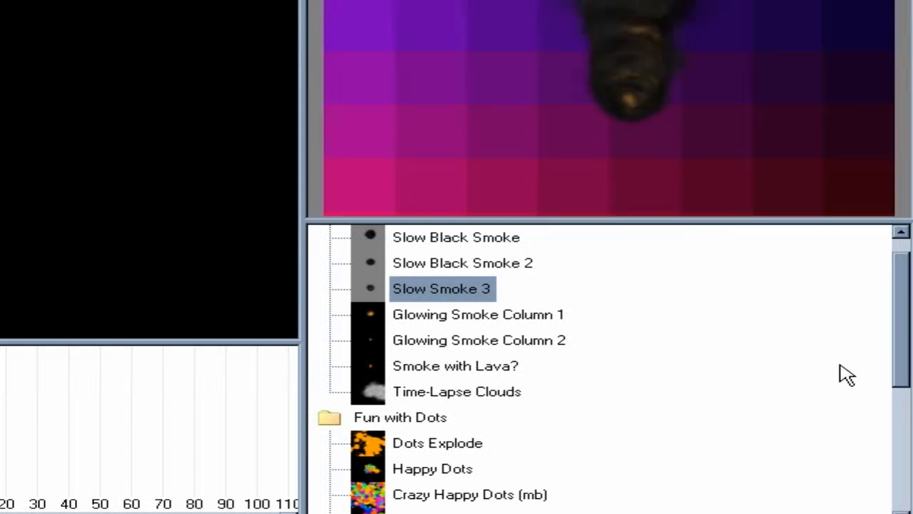
pyautogui.moveTo(578, 175); pyautogui.dragTo(484, 171)
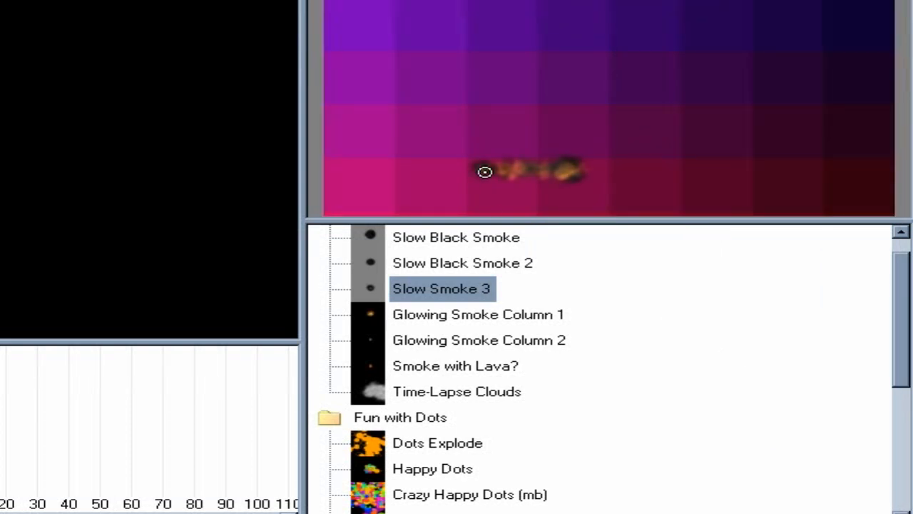
# Preview Slow Black Smoke 2, quick-load the color_from_layer_01 library and reposition the Blur 01 emitter over the preview background.
pyautogui.click(436, 269)
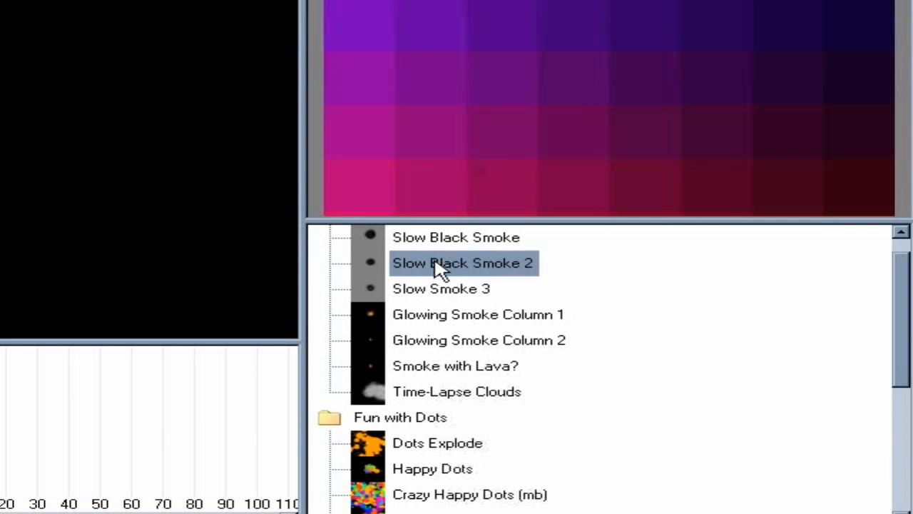
pyautogui.rightClick(437, 269)
pyautogui.moveTo(542, 327)
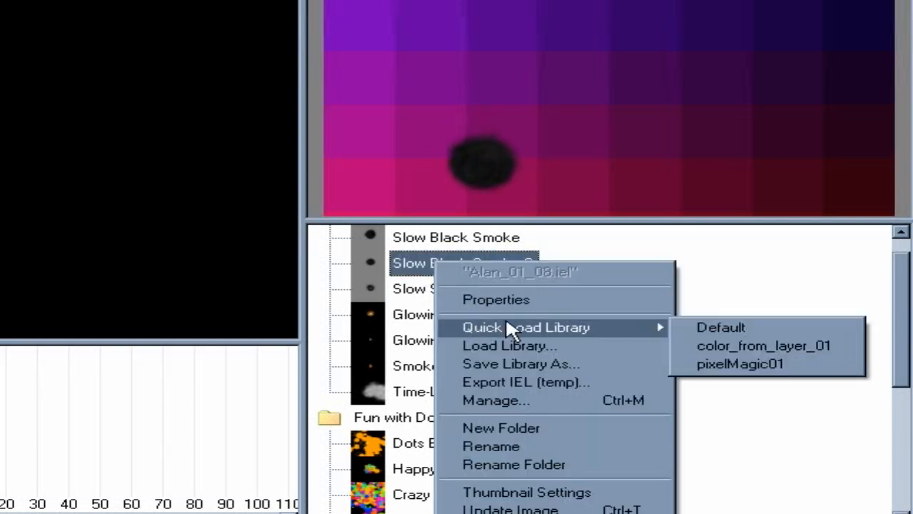
pyautogui.click(741, 346)
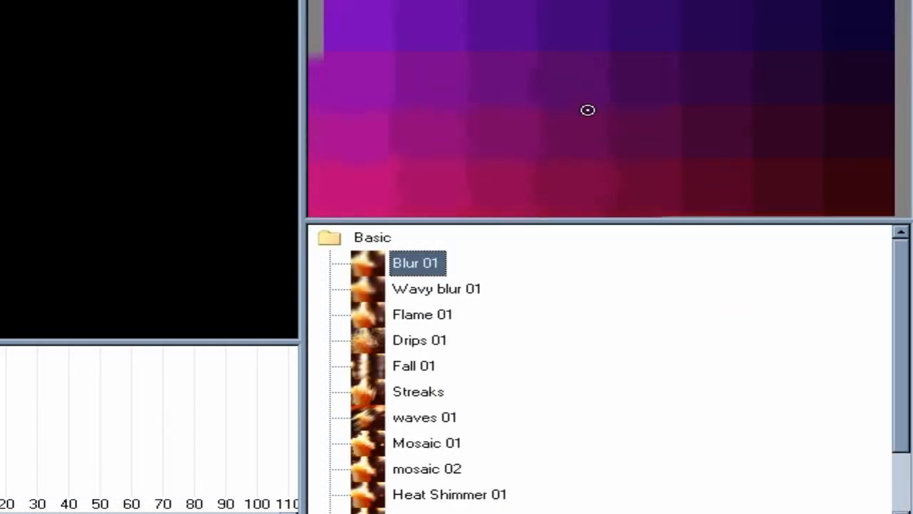
pyautogui.click(587, 110)
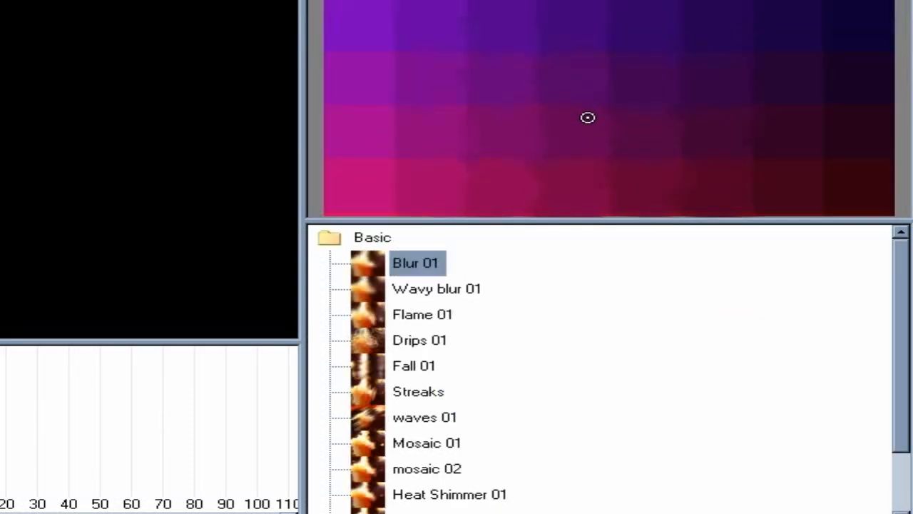
# Preview the Wavy blur 01, Flame 01 and Drips 01 emitters from the library over the gradient background.
pyautogui.click(406, 295)
pyautogui.click(408, 325)
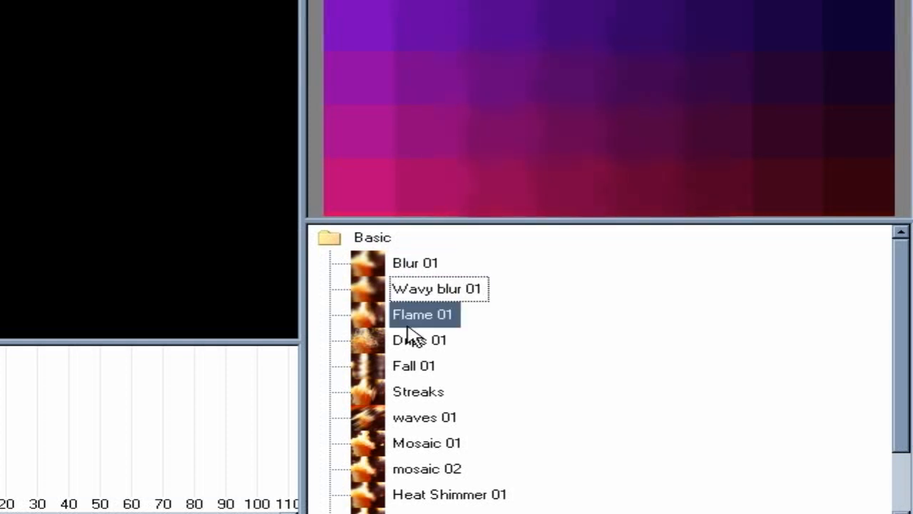
pyautogui.click(411, 352)
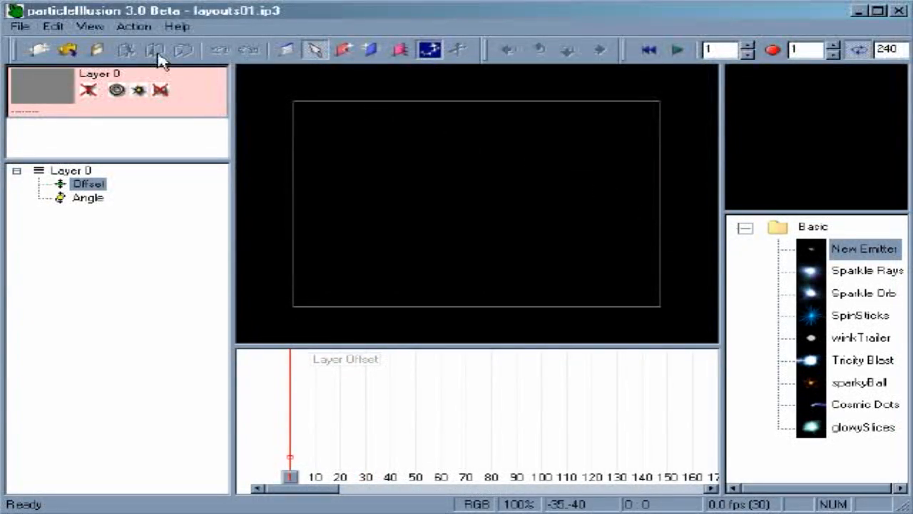
# Load the Basic Layout, No Library, Full-screen Stage, Big Hierarchy and Bigger Stage window layouts one after another.
pyautogui.click(92, 27)
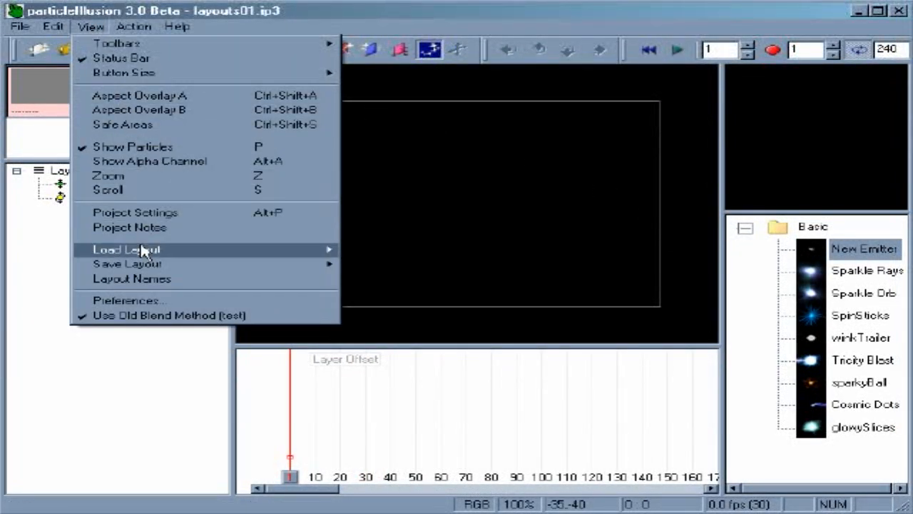
pyautogui.moveTo(147, 250)
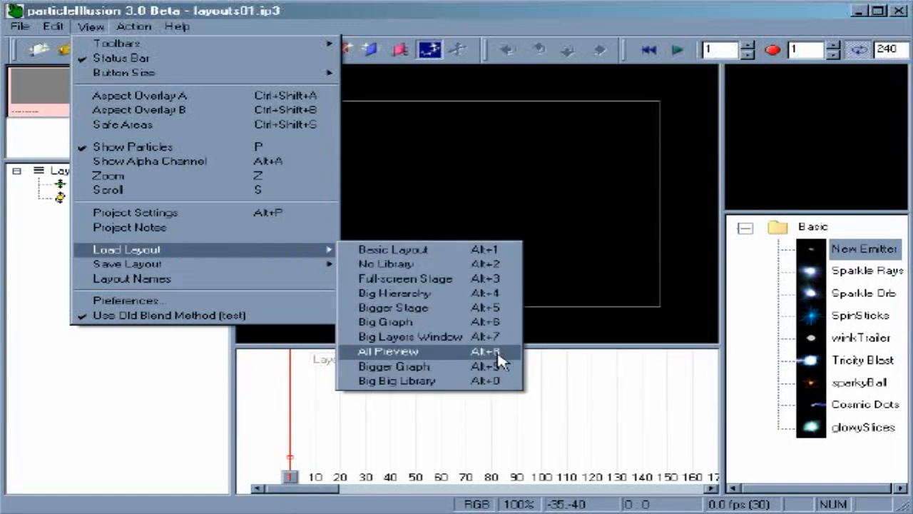
pyautogui.click(506, 250)
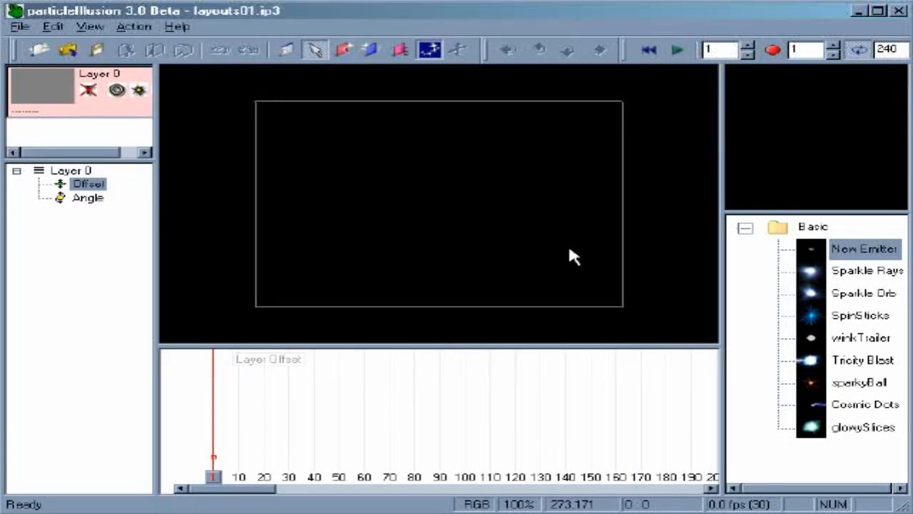
pyautogui.hotkey('alt', '2')
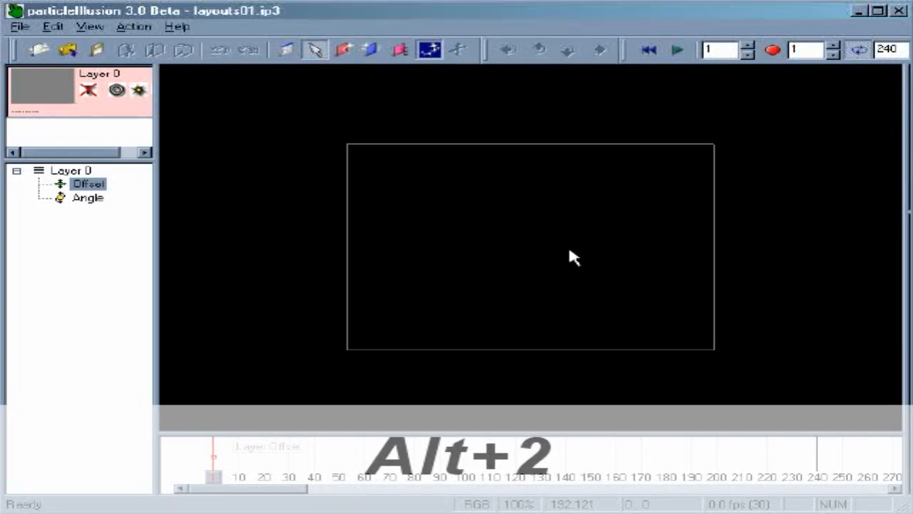
pyautogui.hotkey('alt', '3')
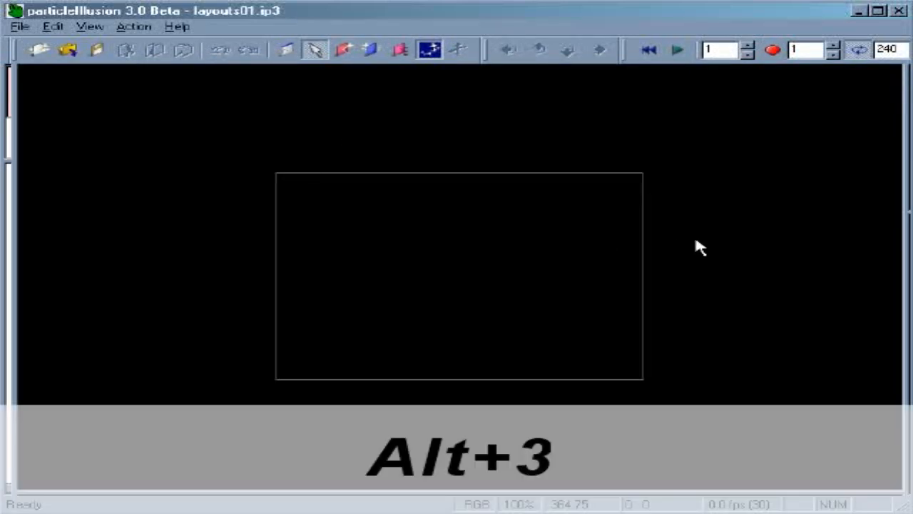
pyautogui.hotkey('alt', '4')
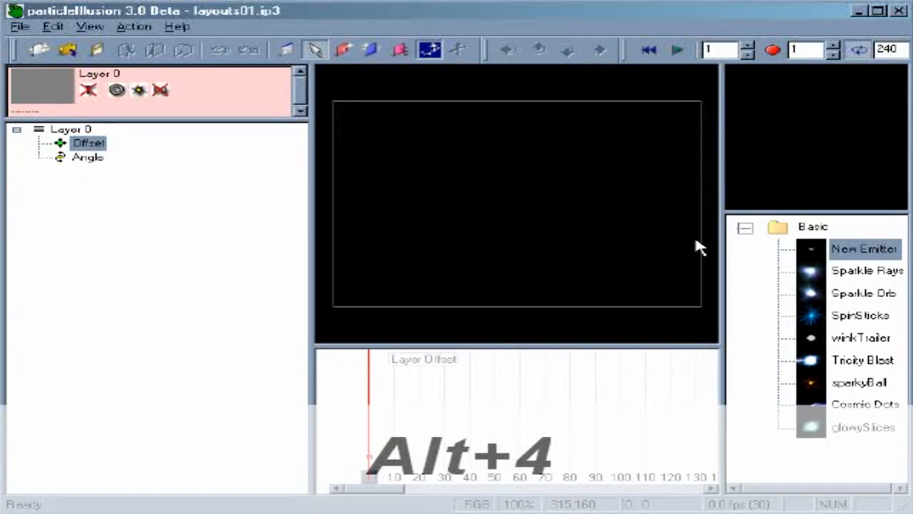
pyautogui.hotkey('alt', '5')
# Cycle through the Big Graph, Big Layers Window, All Preview and Bigger Graph layouts, ending on Big Big Library.
pyautogui.hotkey('alt', '6')
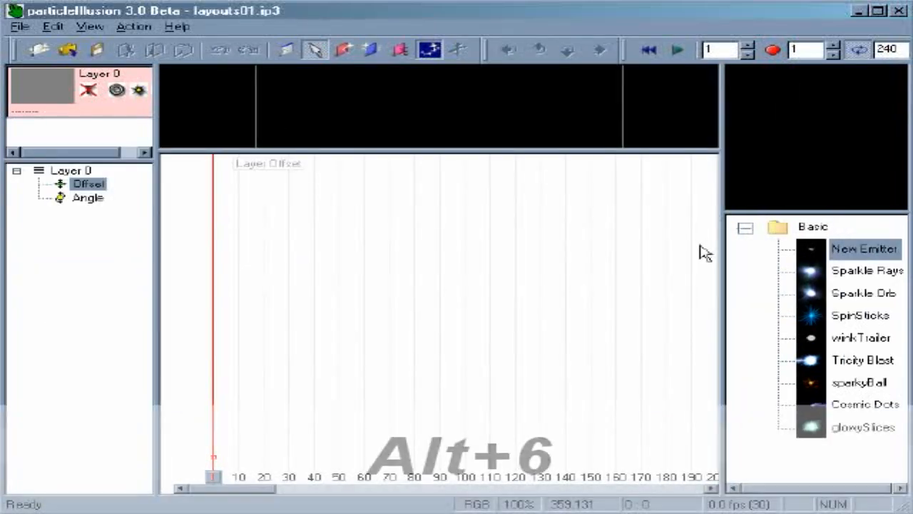
pyautogui.hotkey('alt', '7')
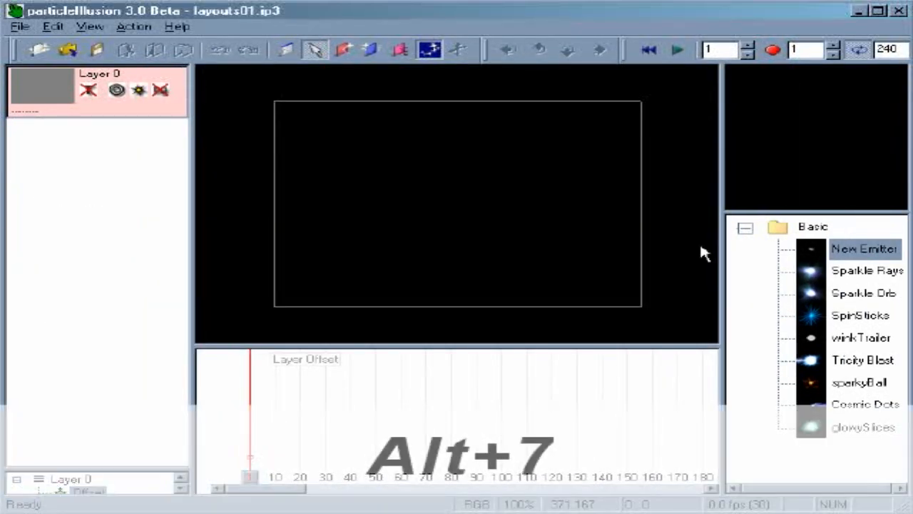
pyautogui.hotkey('alt', '8')
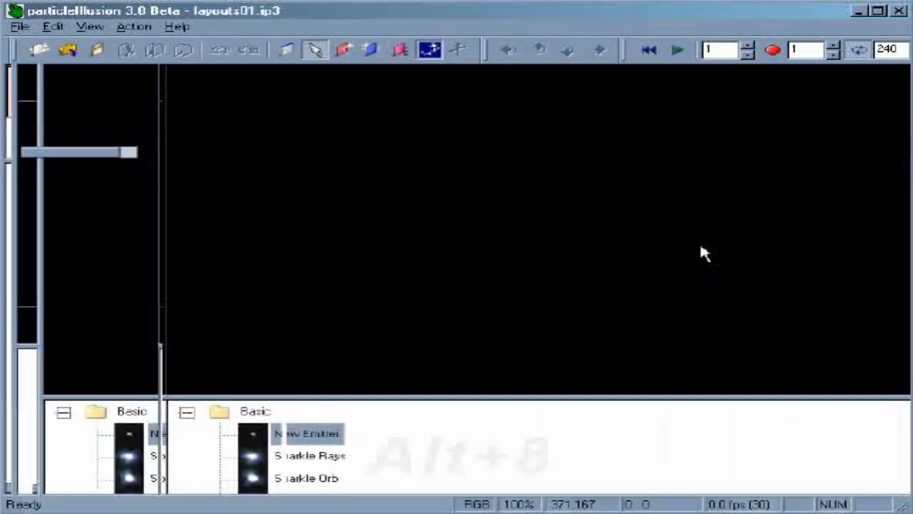
pyautogui.hotkey('alt', '9')
pyautogui.hotkey('alt', '0')
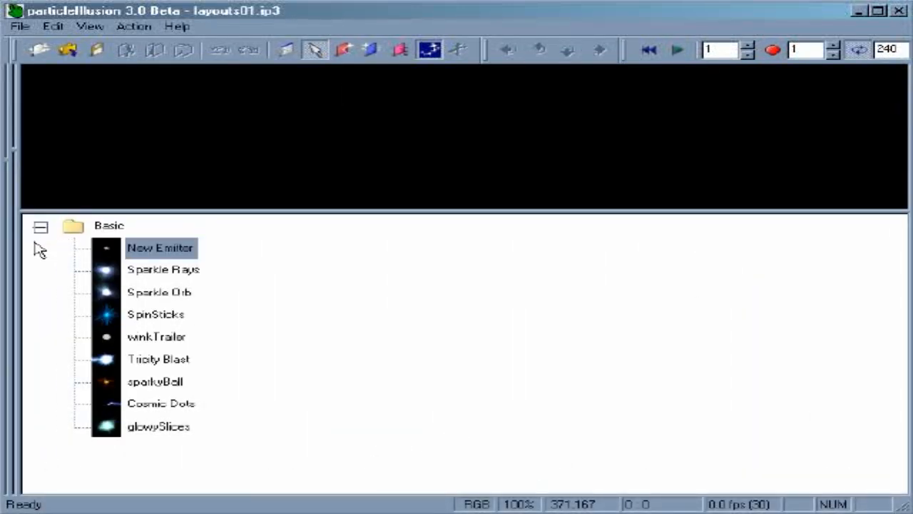
# Resize the windows so the library and preview are collapsed and only a taller stage above the graph fills the workspace.
pyautogui.moveTo(21, 246); pyautogui.dragTo(626, 255)
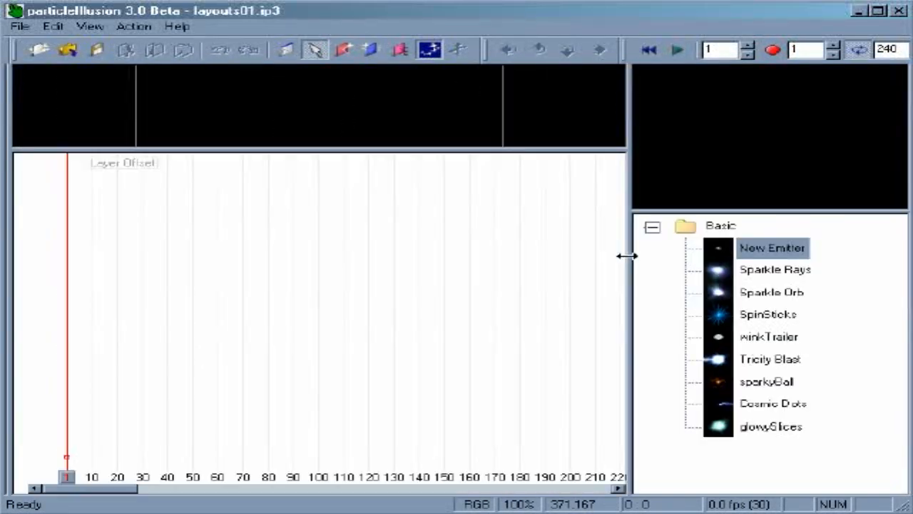
pyautogui.moveTo(593, 149); pyautogui.dragTo(610, 302)
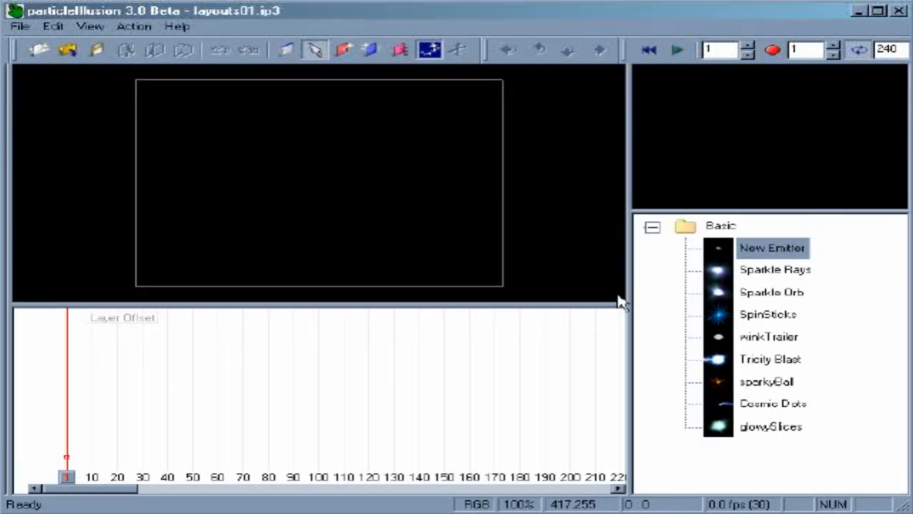
pyautogui.moveTo(630, 271); pyautogui.dragTo(900, 268)
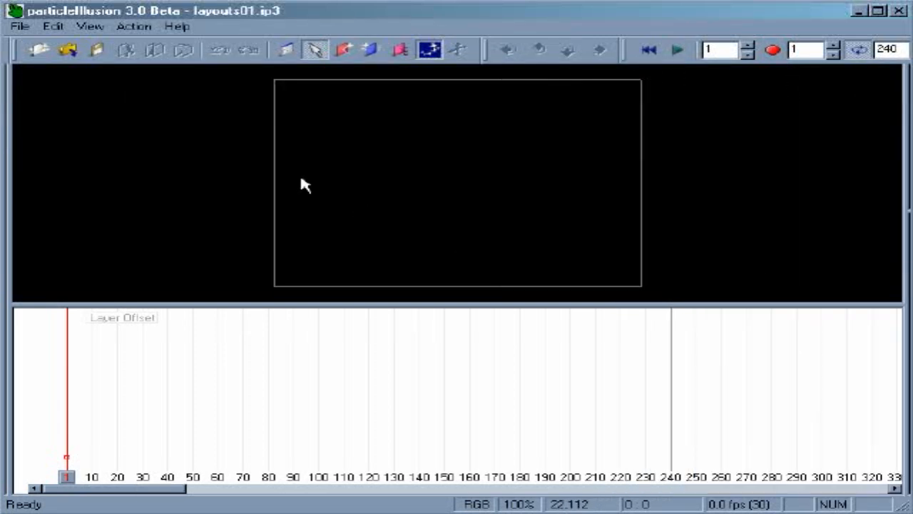
# Save the current window arrangement over the Big Big Library layout.
pyautogui.click(92, 27)
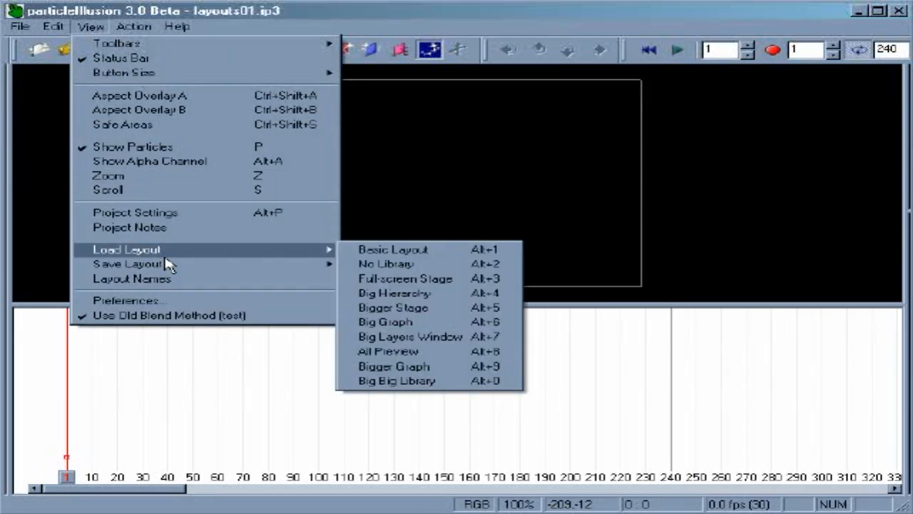
pyautogui.moveTo(171, 271)
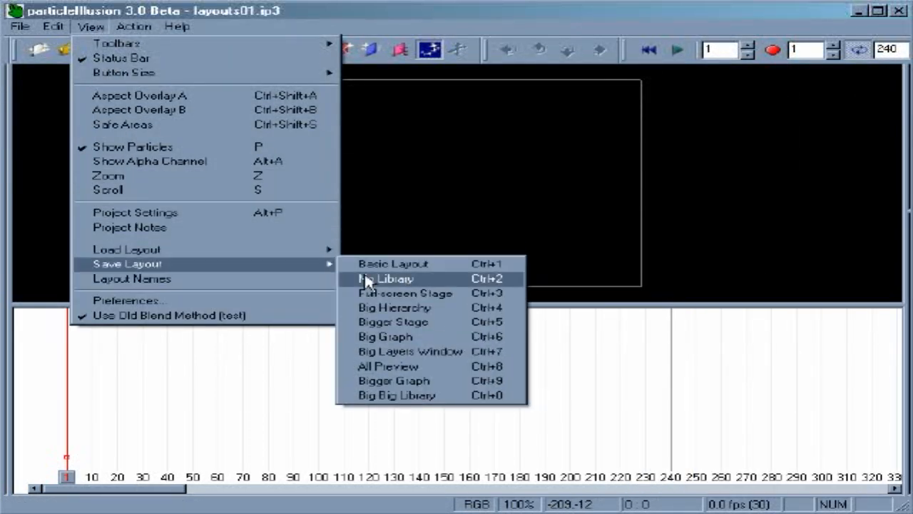
pyautogui.click(434, 399)
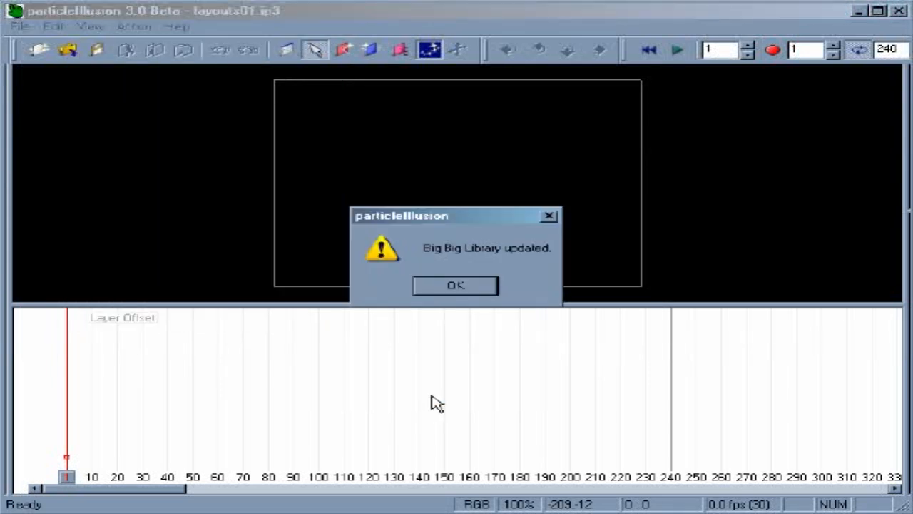
pyautogui.click(456, 285)
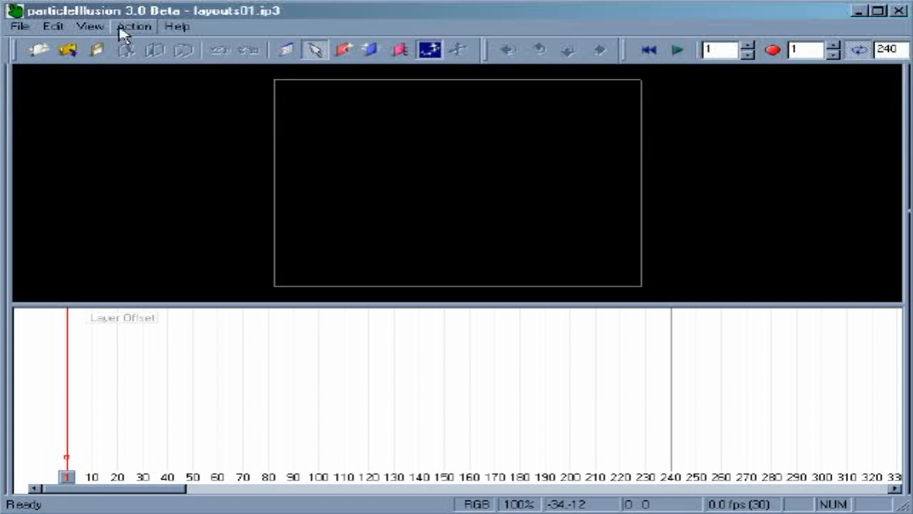
# Rename layout 10 to "Graph, Stage".
pyautogui.click(106, 28)
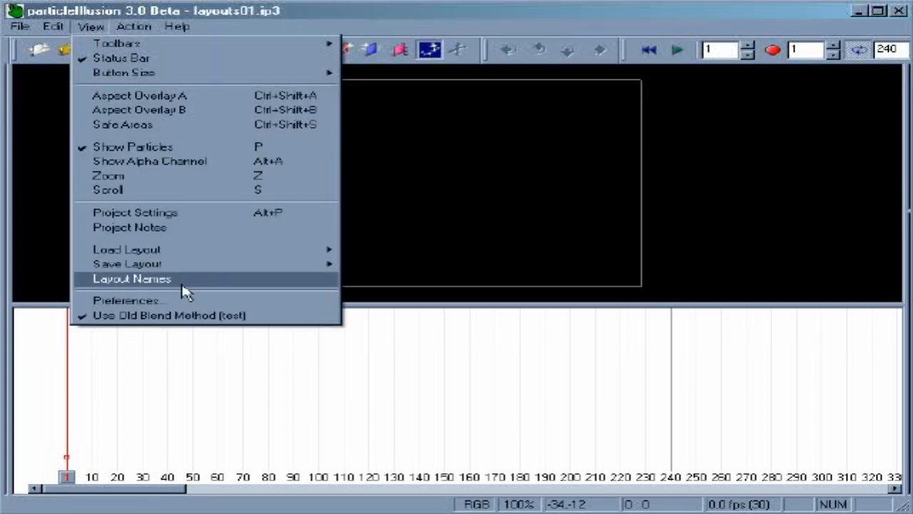
pyautogui.click(132, 278)
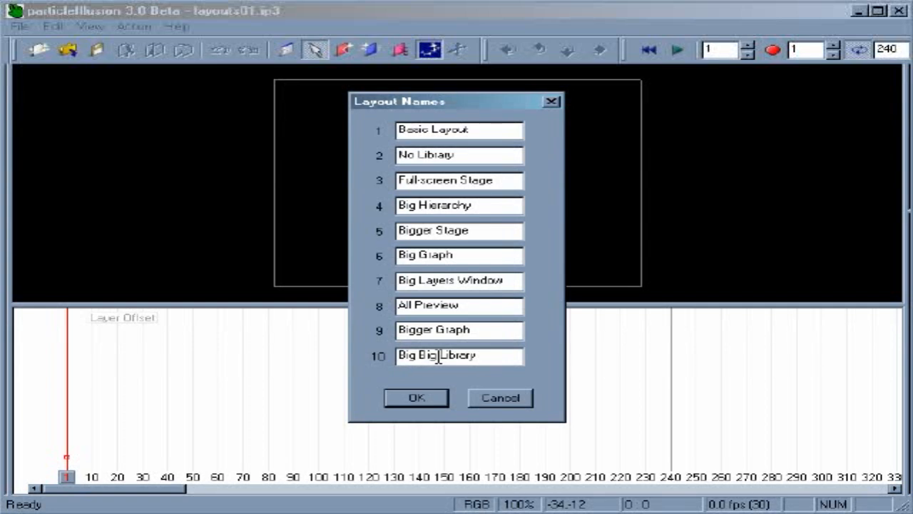
pyautogui.moveTo(476, 357); pyautogui.dragTo(394, 355)
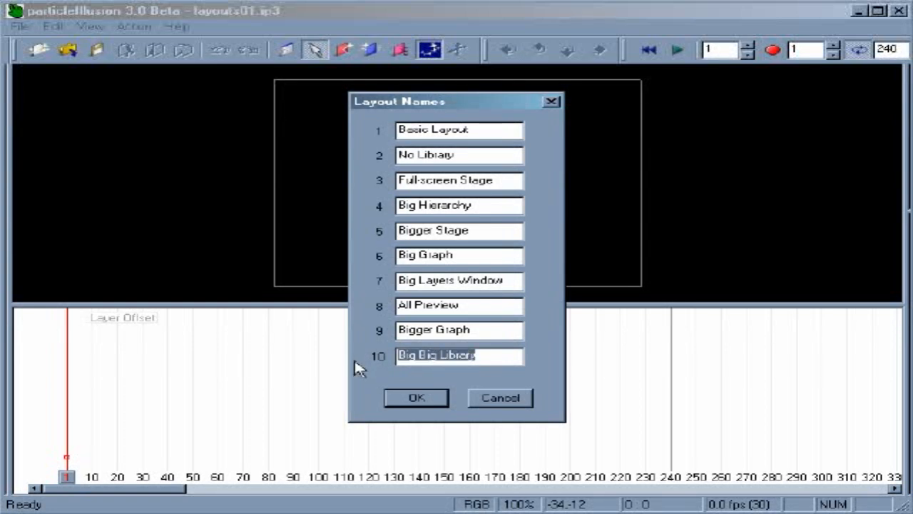
pyautogui.write('Graph, Stage')
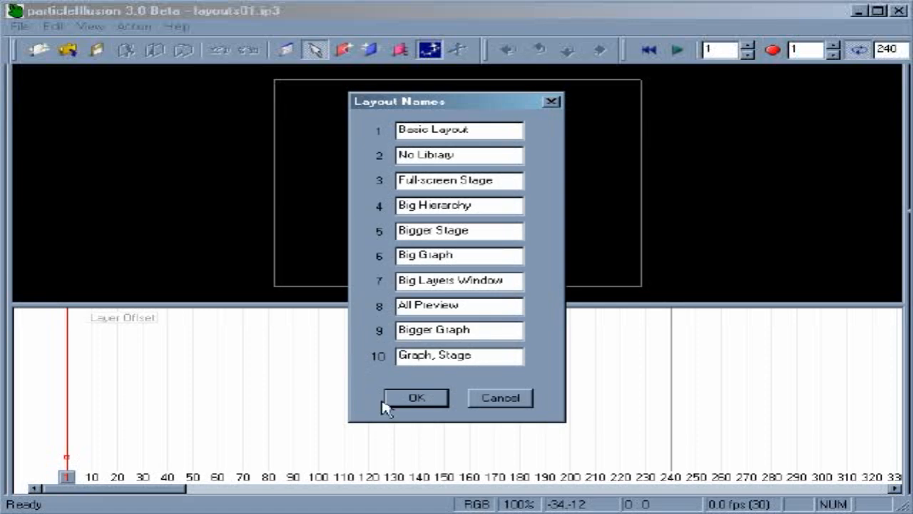
pyautogui.click(437, 400)
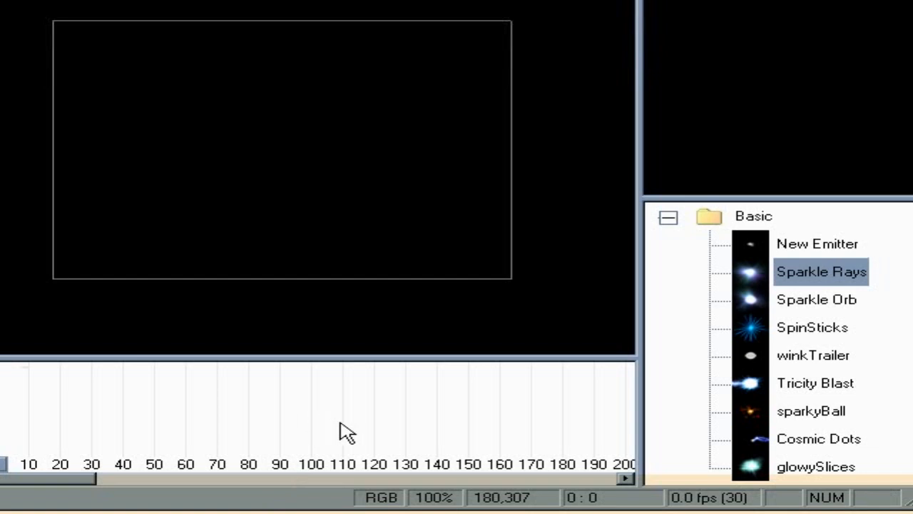
# Add a Sparkle Rays emitter at the centre of the stage, about position 161,114, and advance the timeline to frame 54.
pyautogui.click(817, 279)
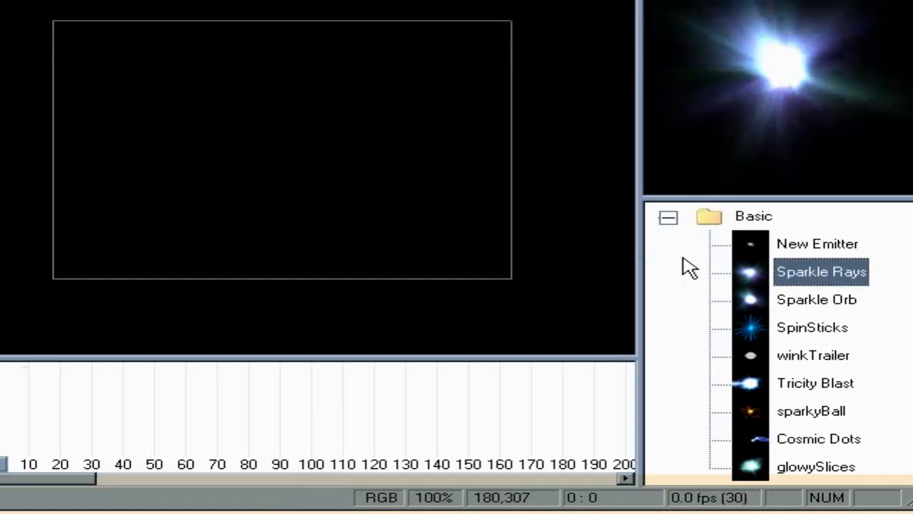
pyautogui.click(284, 145)
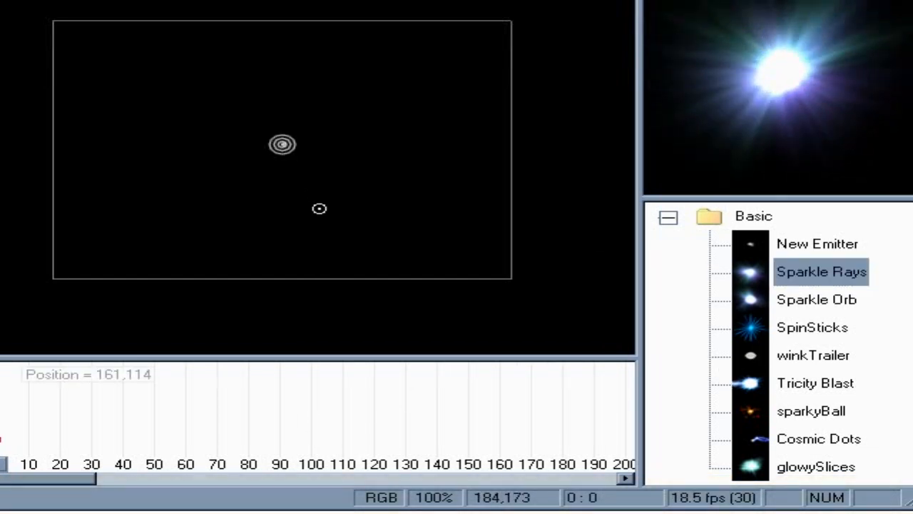
pyautogui.moveTo(1, 477); pyautogui.dragTo(167, 465)
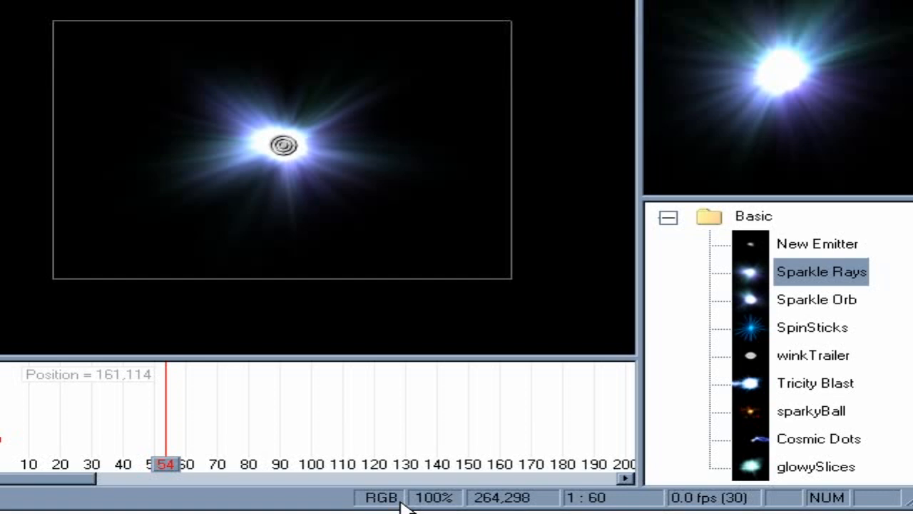
# Toggle the stage display repeatedly between RGB and the alpha channel.
pyautogui.press('a')
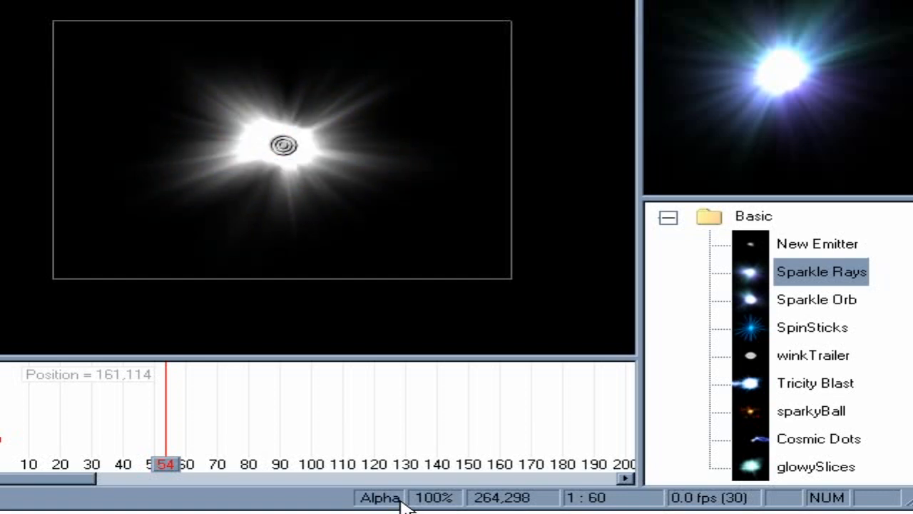
pyautogui.press('a')
pyautogui.press('a')
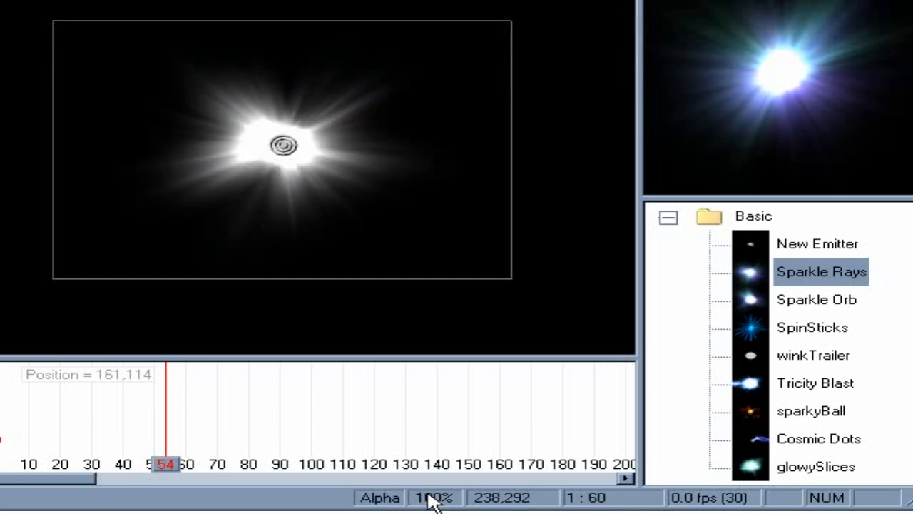
pyautogui.press('a')
pyautogui.press('a')
pyautogui.press('a')
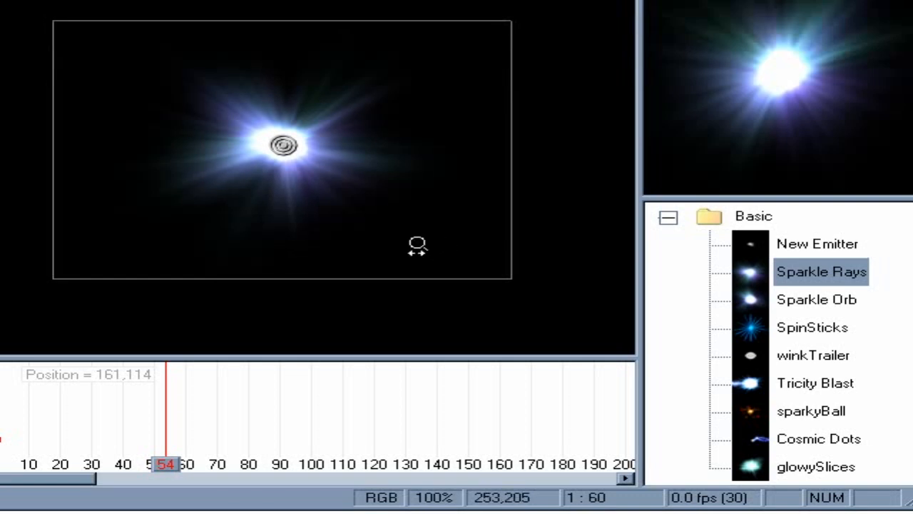
# Zoom the stage out and back in to 100%.
pyautogui.scroll(-2, 418, 247)
pyautogui.scroll(-1, 284, 147)
pyautogui.scroll(2, 283, 147)
pyautogui.scroll(1, 283, 146)
# Add SpinSticks near the stage's upper-right corner, sparkyBall at about 239,197 and winkTrailer at about 36,171, and scrub the timeline forward.
pyautogui.click(829, 336)
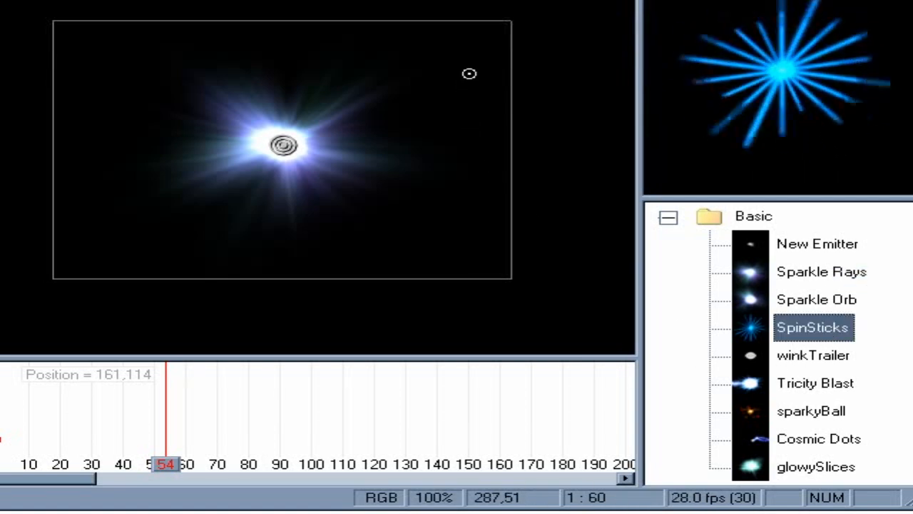
pyautogui.click(471, 47)
pyautogui.click(824, 413)
pyautogui.click(393, 233)
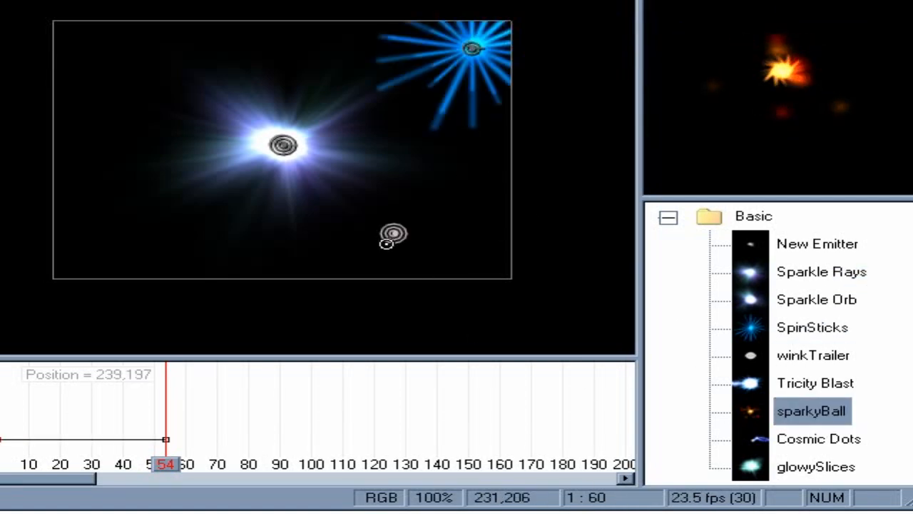
pyautogui.click(811, 354)
pyautogui.click(105, 205)
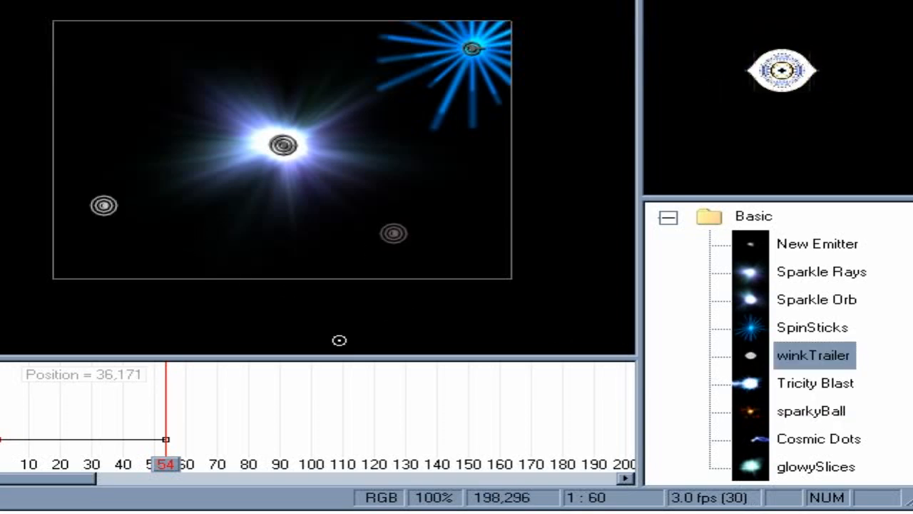
pyautogui.moveTo(170, 465)
pyautogui.mouseDown()
pyautogui.moveTo(229, 490)
pyautogui.moveTo(296, 497)
pyautogui.moveTo(321, 486)
pyautogui.moveTo(402, 508)
pyautogui.mouseUp()
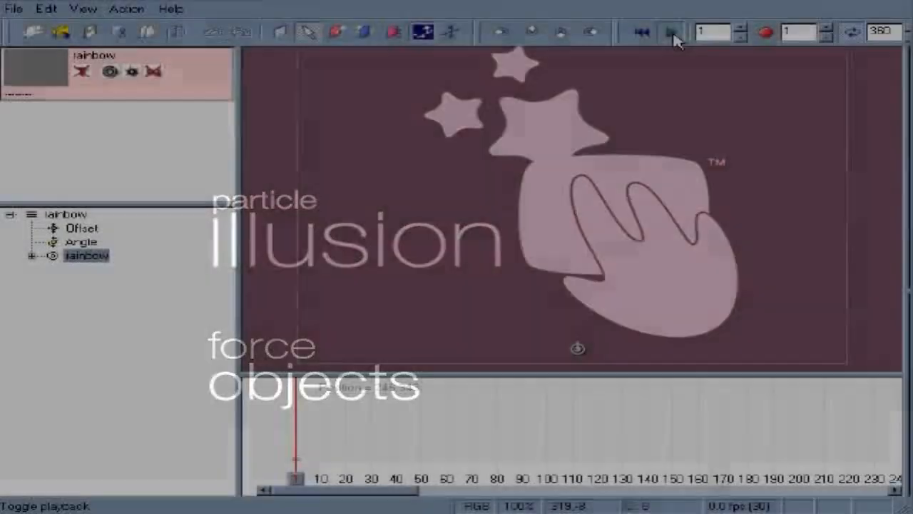
# Play the rainbow emitter's animation and rewind it to frame 1.
pyautogui.click(671, 34)
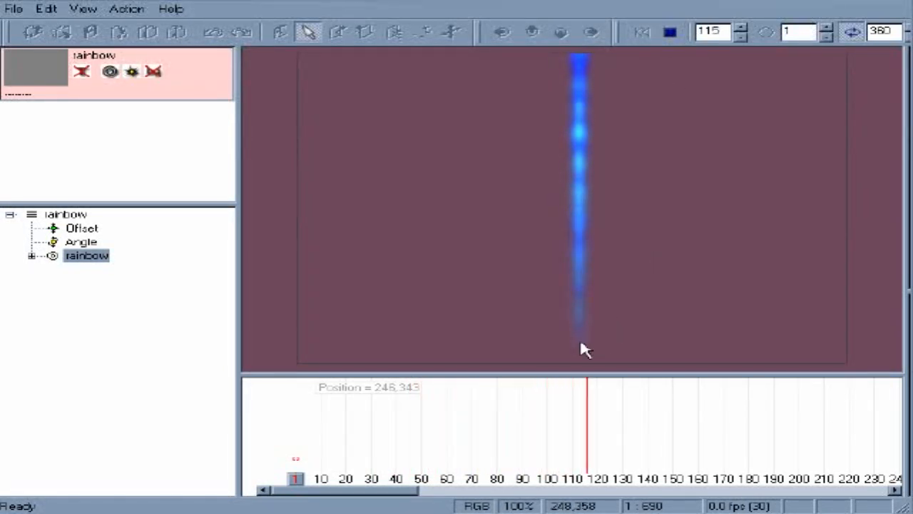
pyautogui.click(670, 32)
pyautogui.click(642, 34)
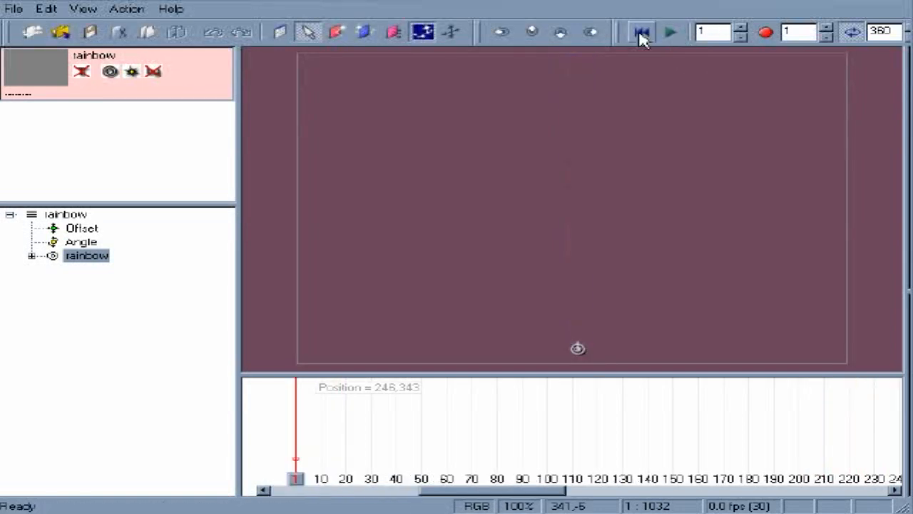
# Add a force object in the rainbow's path at about position 250,140, enlarge its area, and preview its effect on the particles.
pyautogui.click(395, 40)
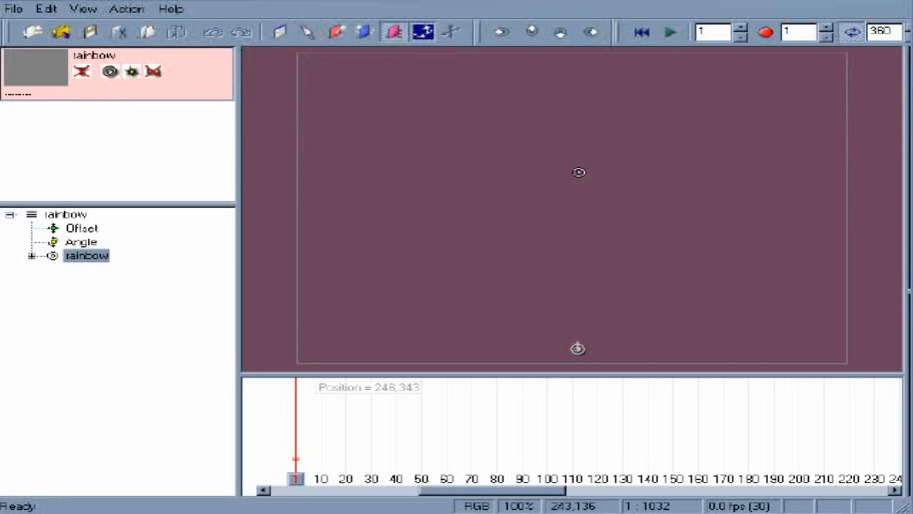
pyautogui.click(570, 172)
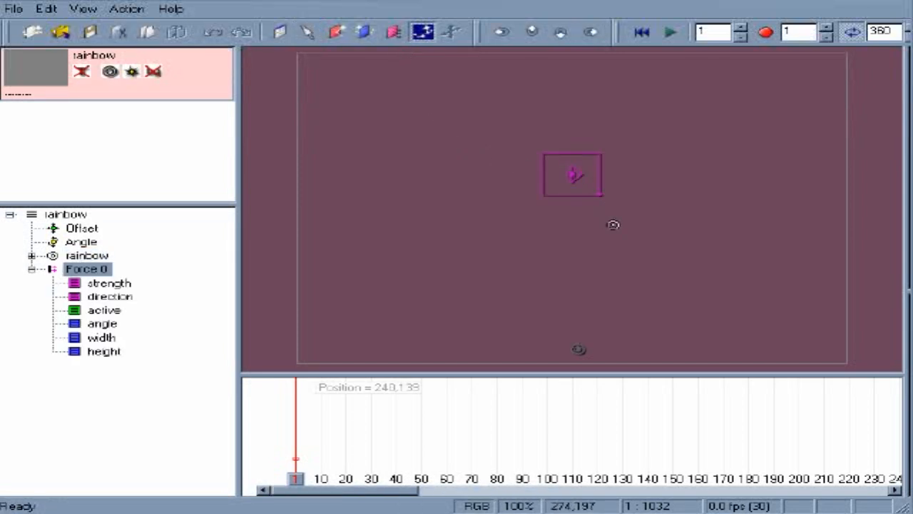
pyautogui.moveTo(600, 194); pyautogui.dragTo(668, 228)
pyautogui.moveTo(575, 174); pyautogui.dragTo(589, 180)
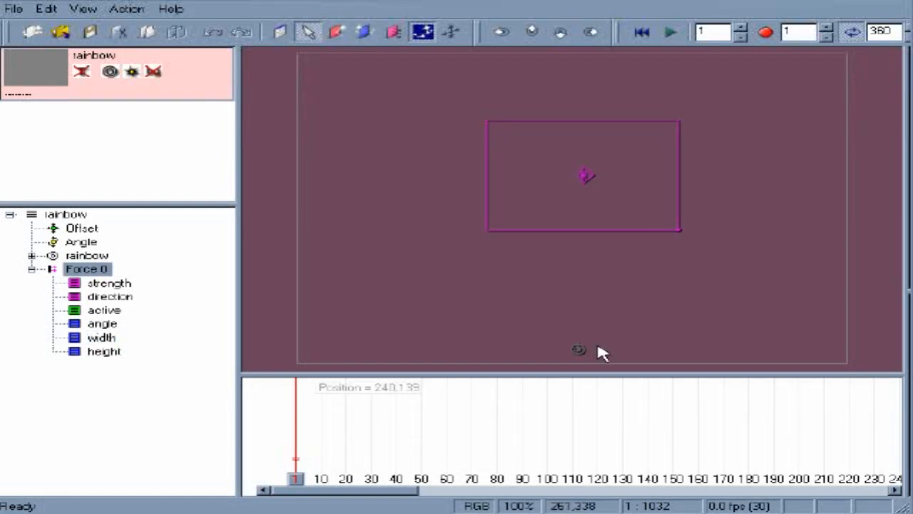
pyautogui.press('space')
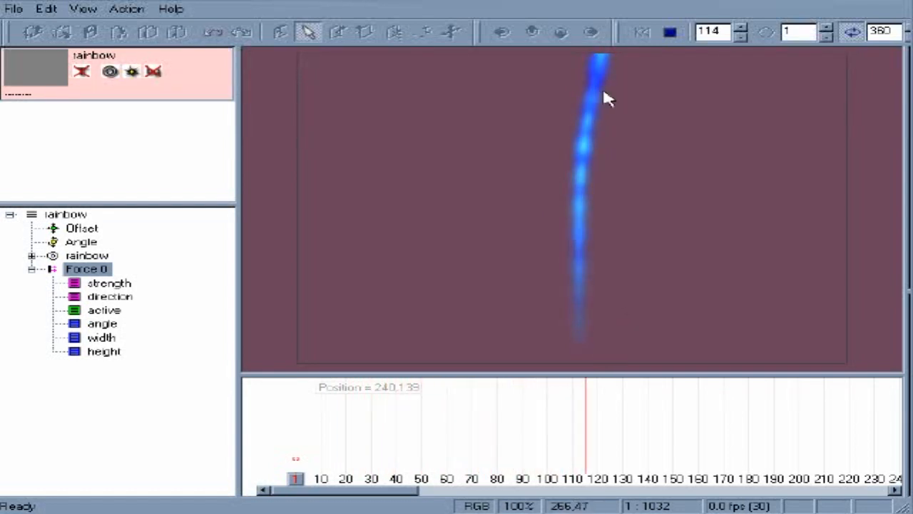
pyautogui.press('space')
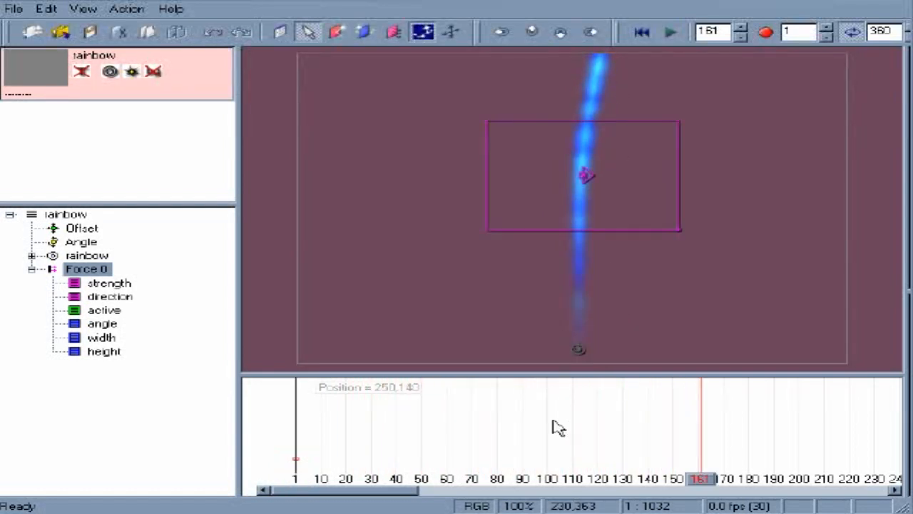
pyautogui.moveTo(460, 479); pyautogui.dragTo(325, 483)
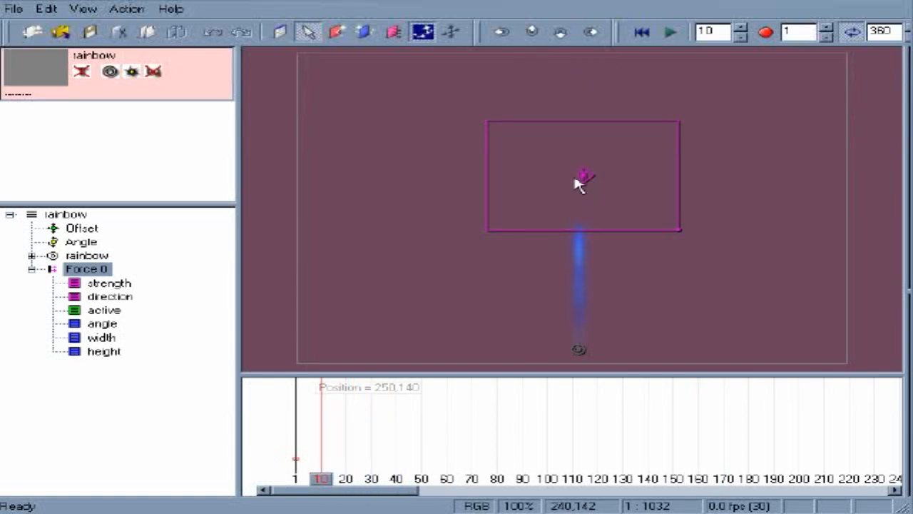
# Set the force's direction to 187 degrees and its strength to 1010, and play the animation.
pyautogui.click(111, 296)
pyautogui.moveTo(261, 426); pyautogui.dragTo(296, 400)
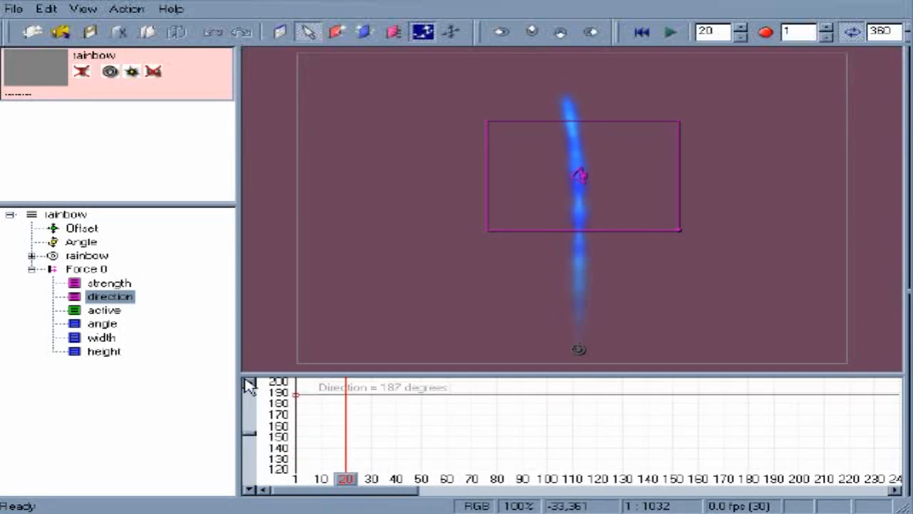
pyautogui.click(109, 284)
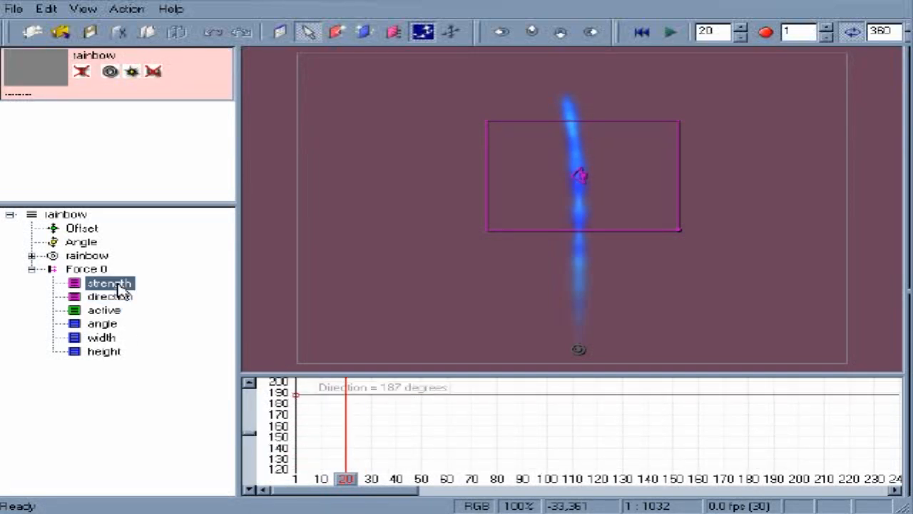
pyautogui.click(254, 450)
pyautogui.moveTo(299, 404); pyautogui.dragTo(316, 378)
pyautogui.press('space')
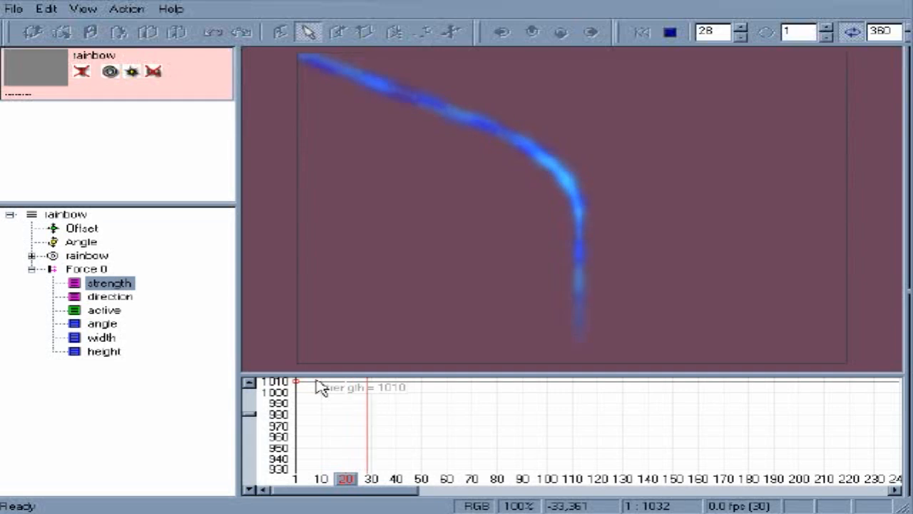
pyautogui.press('space')
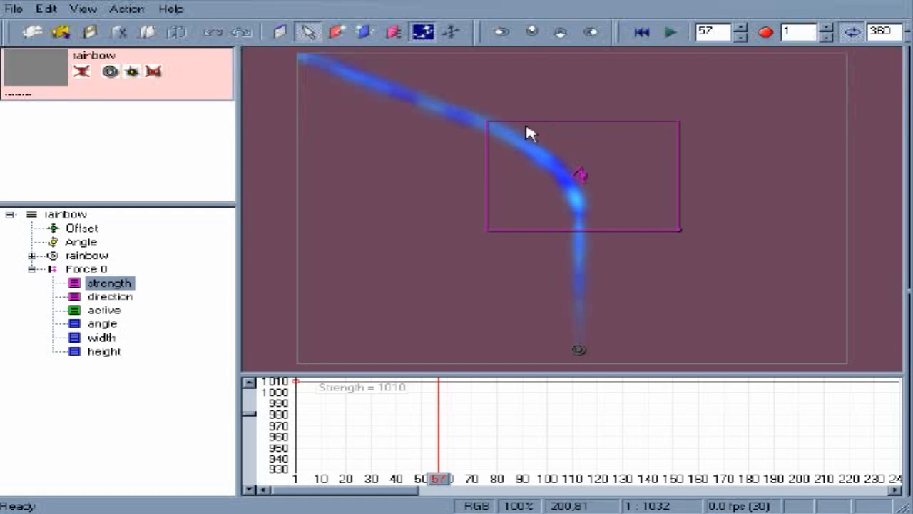
# Enlarge the force area at frame 57 to a width of 200 pixels, and preview the change in size from frame 1.
pyautogui.moveTo(681, 230); pyautogui.dragTo(698, 319)
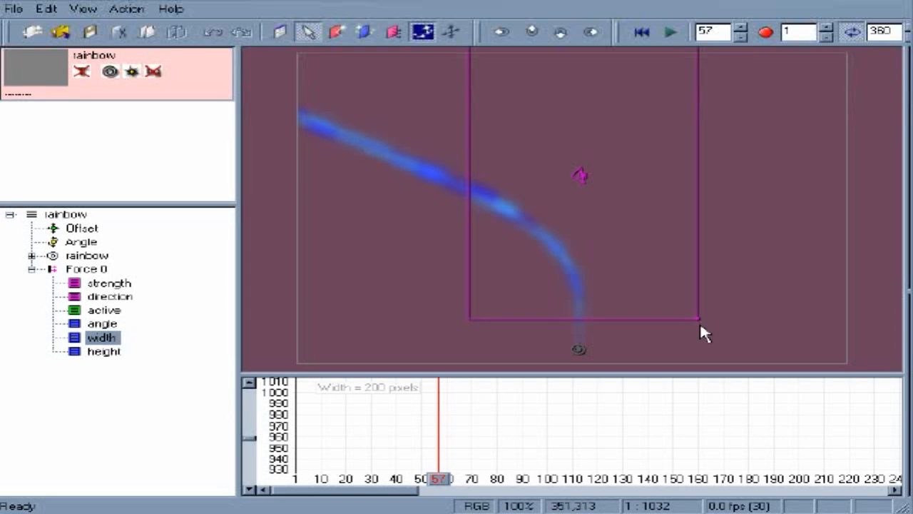
pyautogui.press('space')
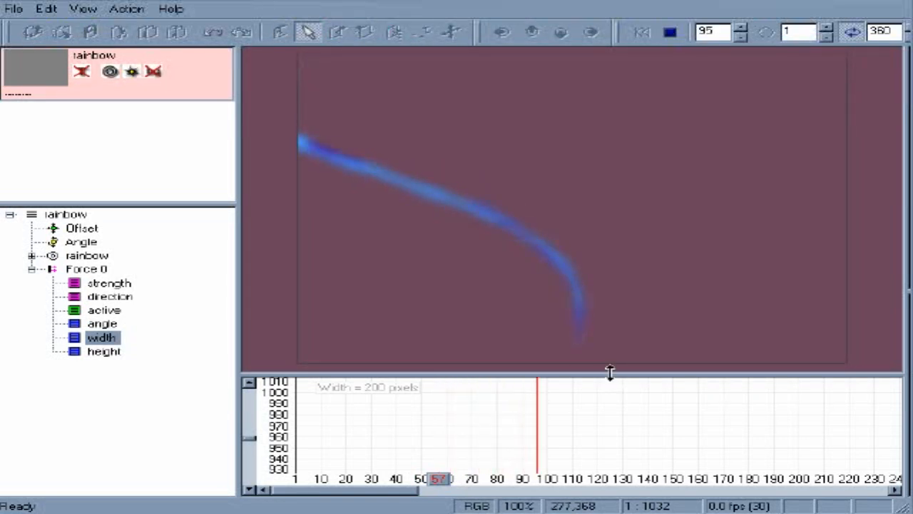
pyautogui.click(579, 470)
pyautogui.moveTo(577, 483); pyautogui.dragTo(298, 485)
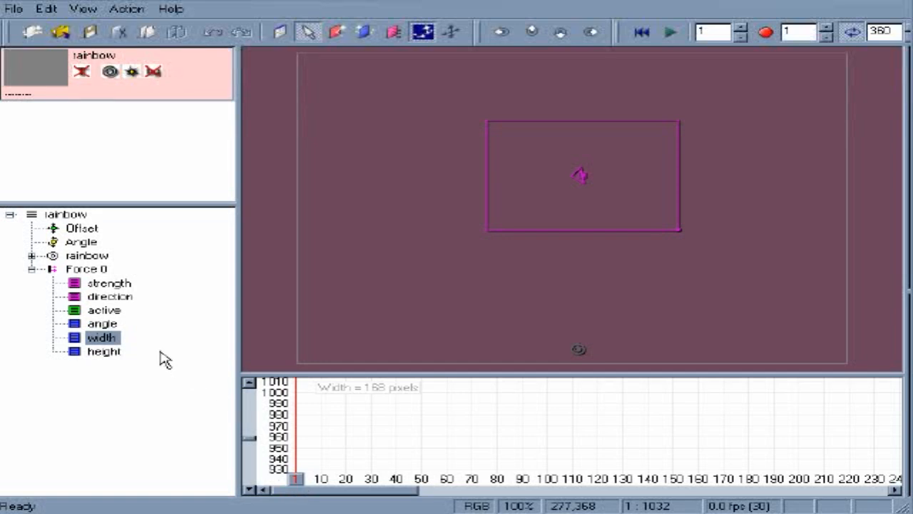
# Keyframe the force's direction to about 146 degrees near frame 11 and 194 degrees near frame 38, and play the animation.
pyautogui.click(102, 325)
pyautogui.moveTo(253, 418); pyautogui.dragTo(300, 391)
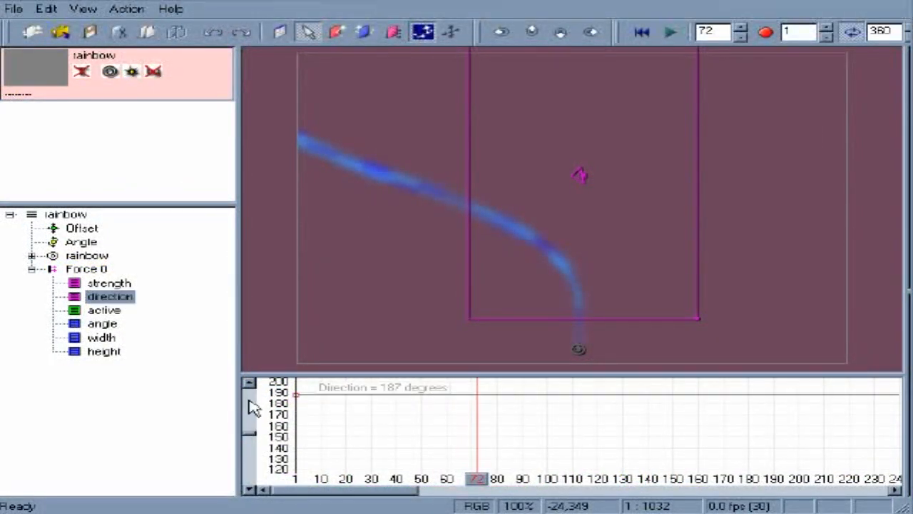
pyautogui.moveTo(327, 411); pyautogui.dragTo(323, 440)
pyautogui.click(389, 391)
pyautogui.moveTo(389, 392); pyautogui.dragTo(389, 386)
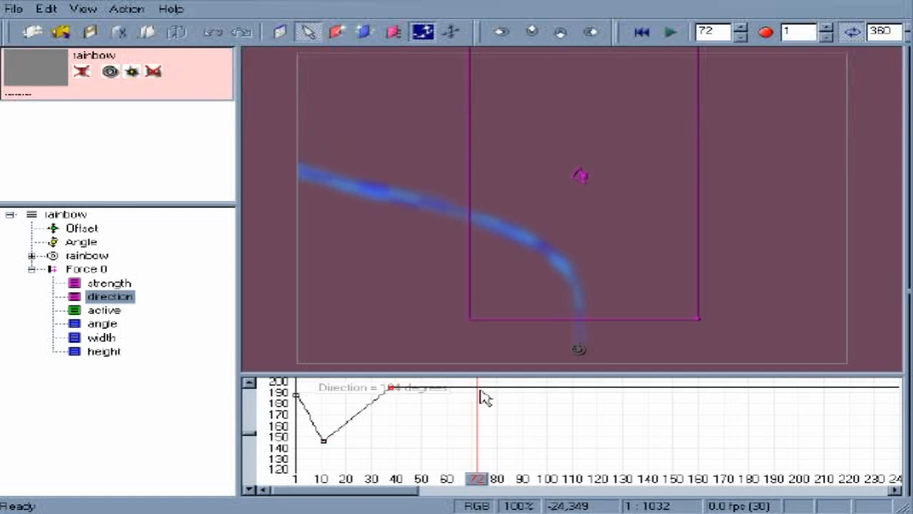
pyautogui.moveTo(464, 401)
pyautogui.mouseDown()
pyautogui.moveTo(456, 478)
pyautogui.moveTo(295, 489)
pyautogui.mouseUp()
pyautogui.press('space')
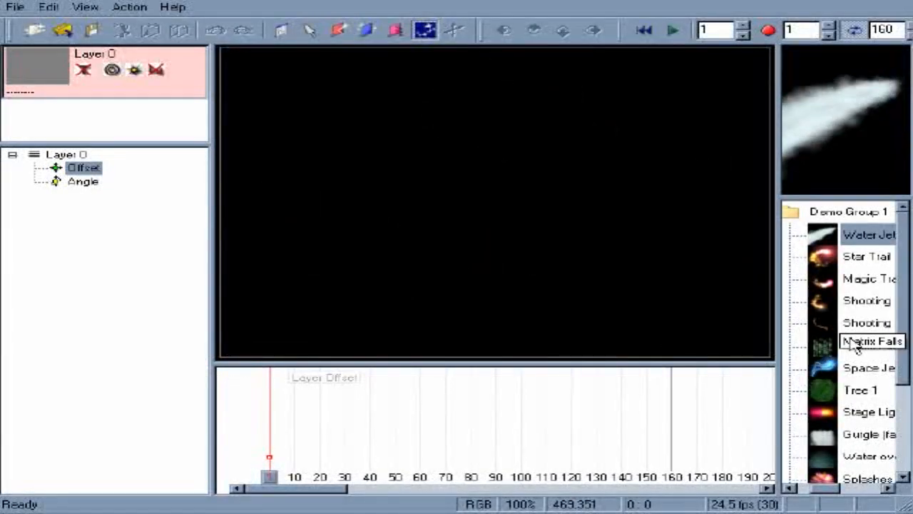
# Add the second Shooting Star emitter from Demo Group 1 at about position 233,168 and convert it to a super emitter at frame 50.
pyautogui.click(864, 323)
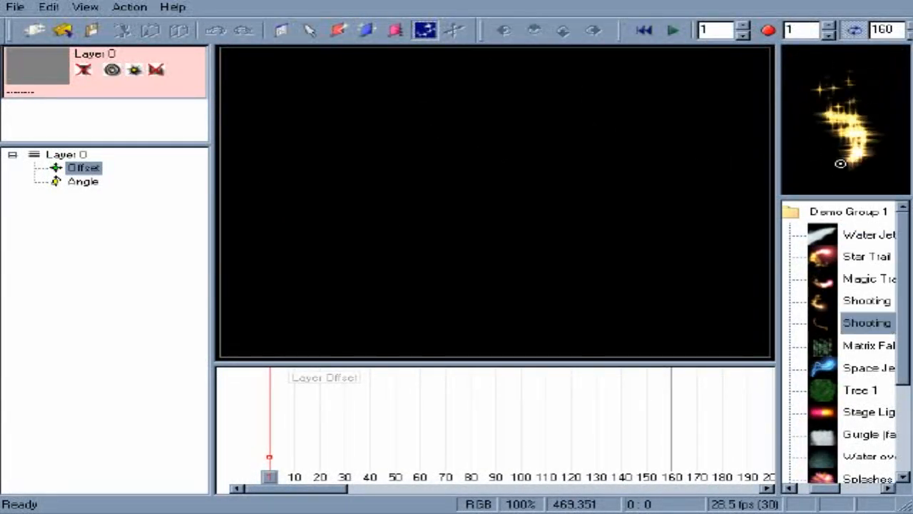
pyautogui.click(487, 193)
pyautogui.press('space')
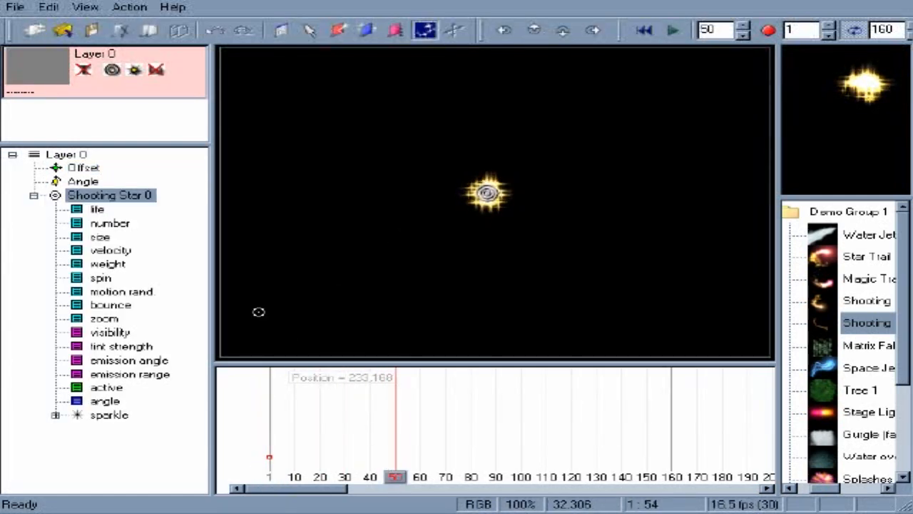
pyautogui.rightClick(143, 195)
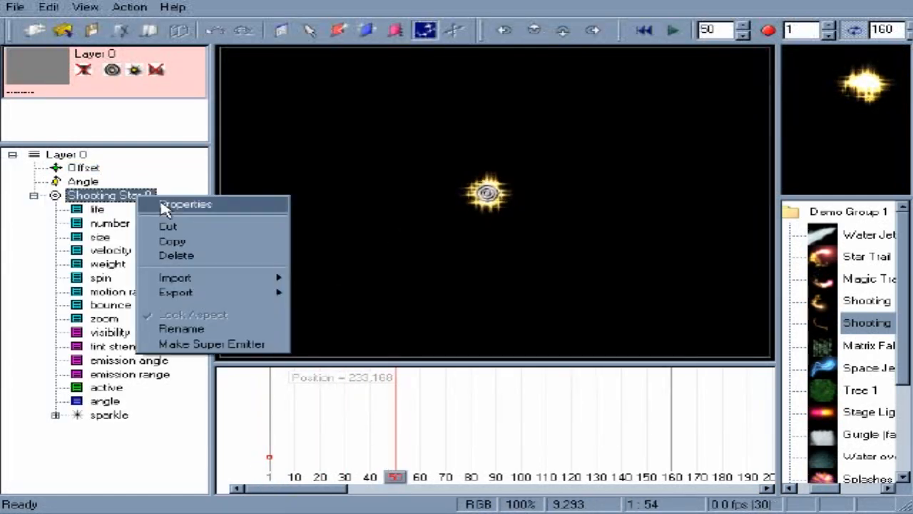
pyautogui.click(282, 345)
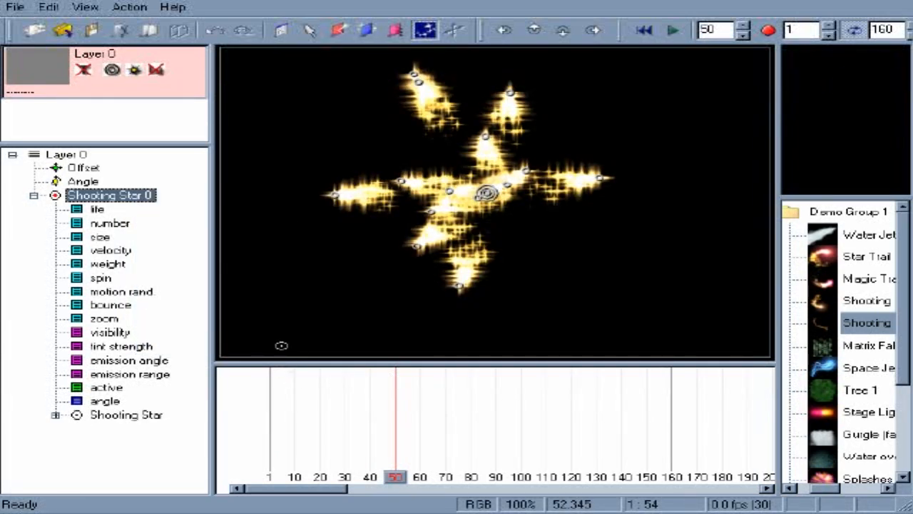
# Play and scrub the Shooting Star super emitter's animation to examine how its emitters spread, returning to frame 1.
pyautogui.press('space')
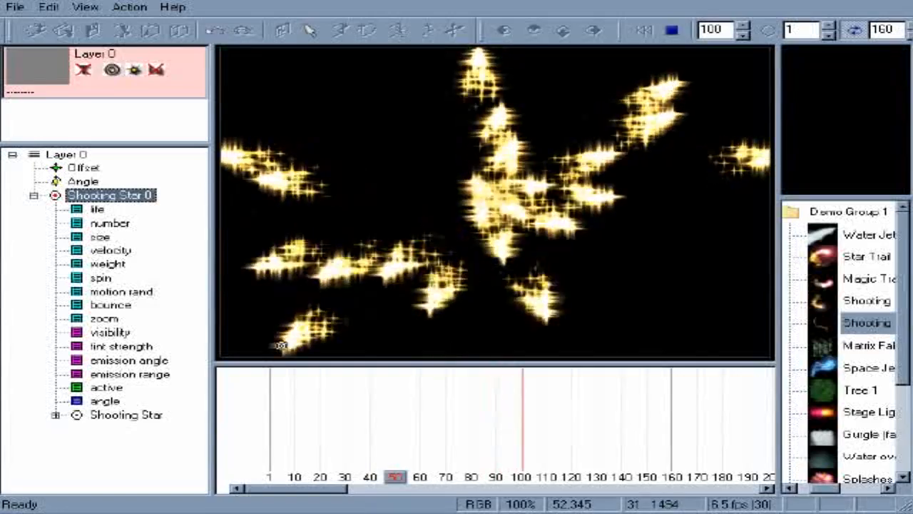
pyautogui.press('space')
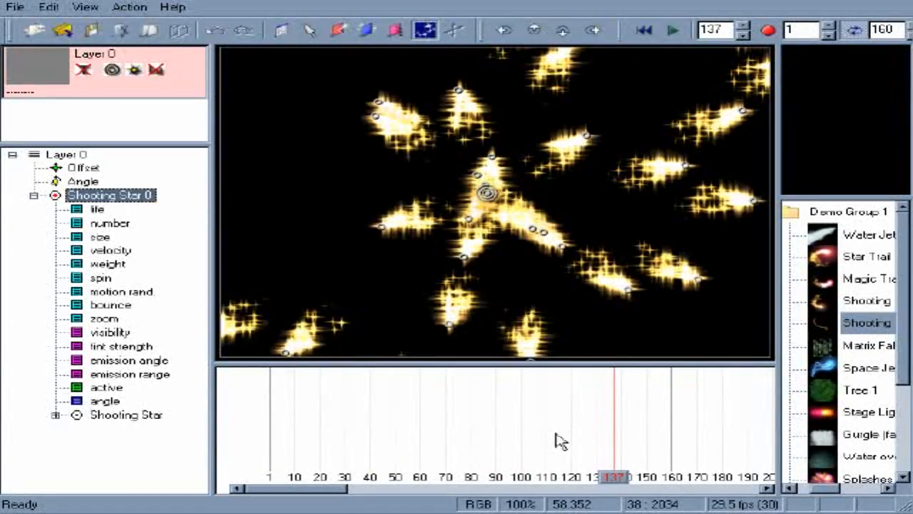
pyautogui.moveTo(338, 483); pyautogui.dragTo(602, 494)
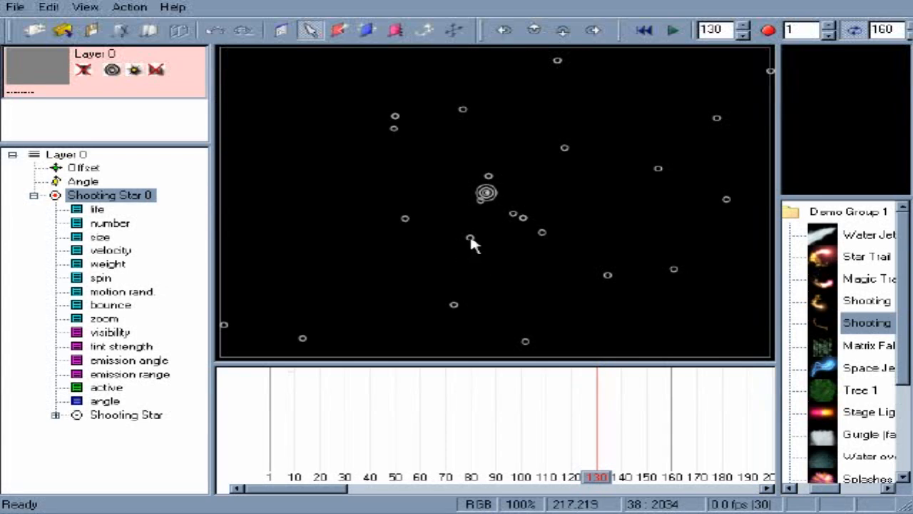
pyautogui.press('space')
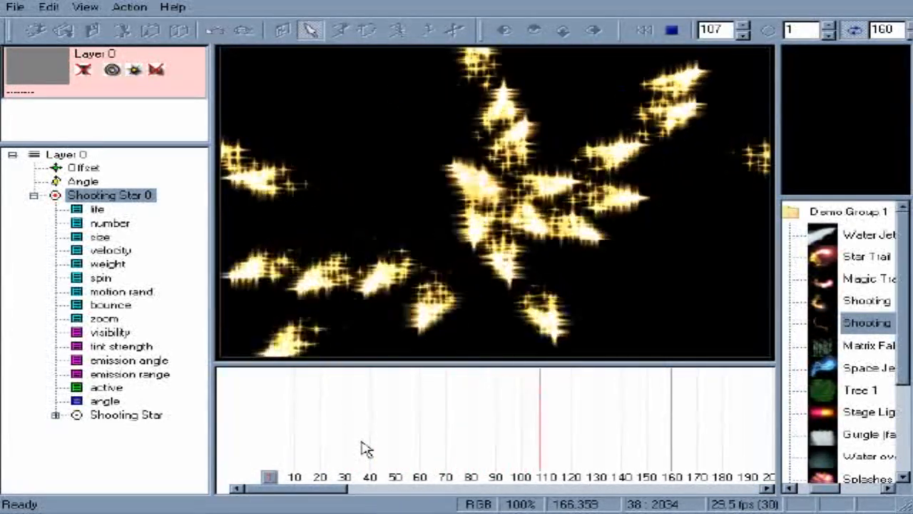
pyautogui.press('space')
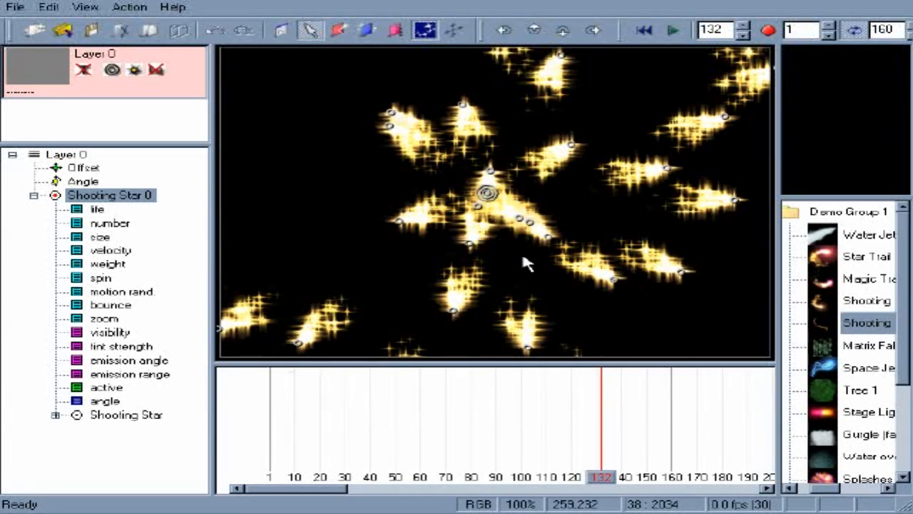
pyautogui.moveTo(454, 483); pyautogui.dragTo(285, 471)
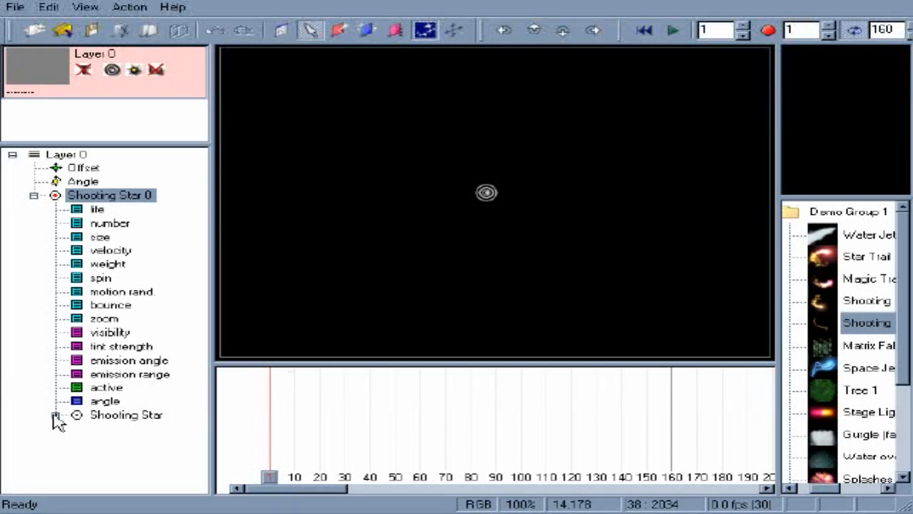
# Expand the Shooting Star emitter and its sparkle particle type inside the super emitter to examine their properties.
pyautogui.click(55, 415)
pyautogui.moveTo(98, 490); pyautogui.dragTo(179, 428)
pyautogui.moveTo(198, 357); pyautogui.dragTo(223, 463)
pyautogui.click(86, 469)
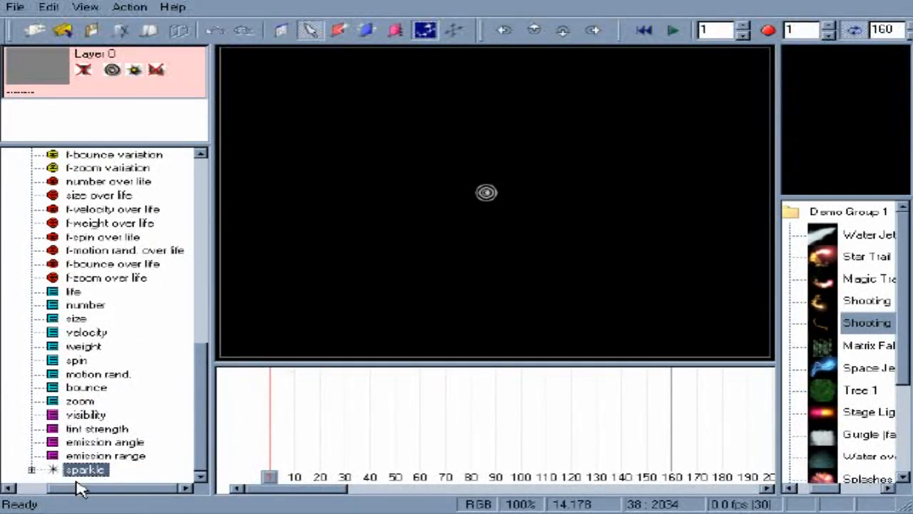
pyautogui.click(31, 471)
pyautogui.moveTo(203, 399); pyautogui.dragTo(205, 246)
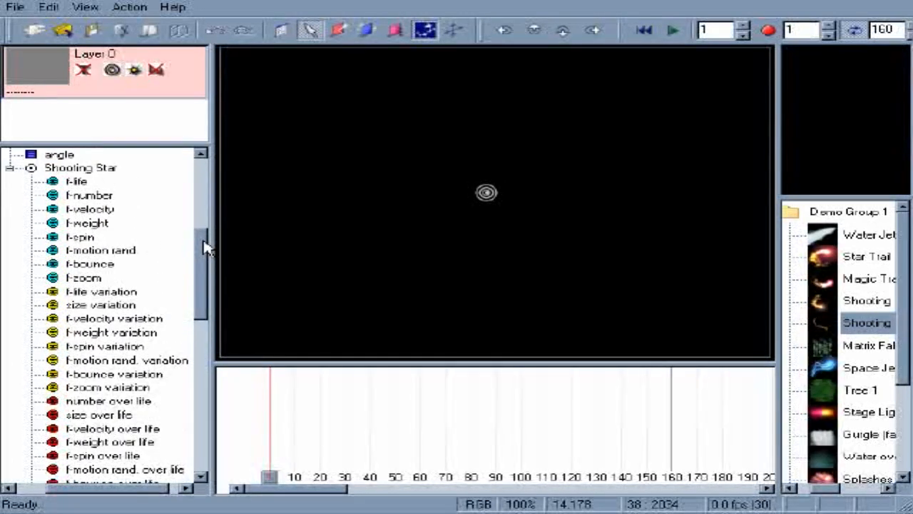
pyautogui.click(102, 171)
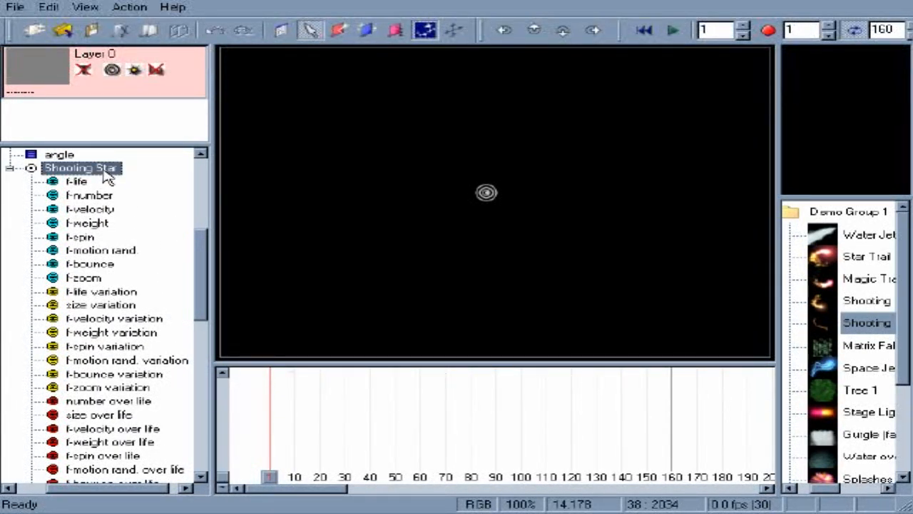
# Try an f-weight of 256 for the Shooting Star emitter at frame 60 and return the value to 0.
pyautogui.moveTo(269, 476); pyautogui.dragTo(420, 476)
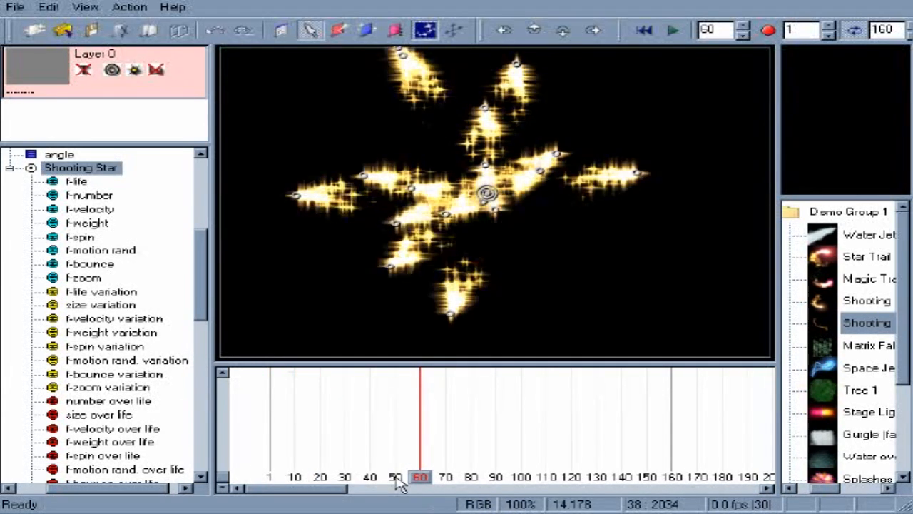
pyautogui.click(88, 223)
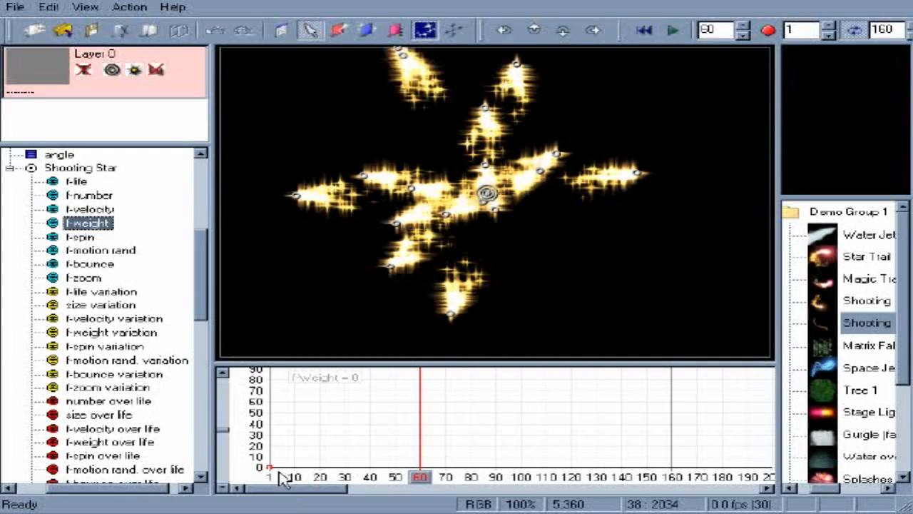
pyautogui.moveTo(271, 469); pyautogui.dragTo(255, 397)
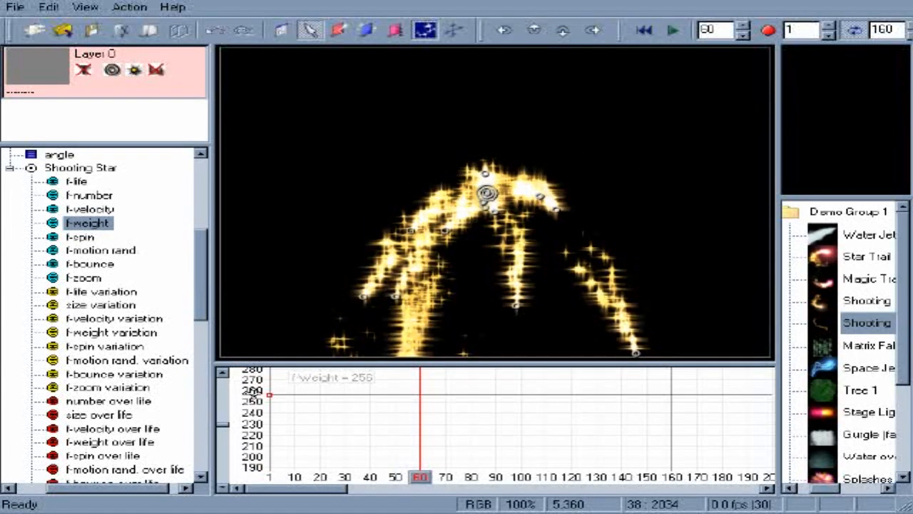
pyautogui.click(276, 404)
pyautogui.moveTo(275, 404); pyautogui.dragTo(416, 497)
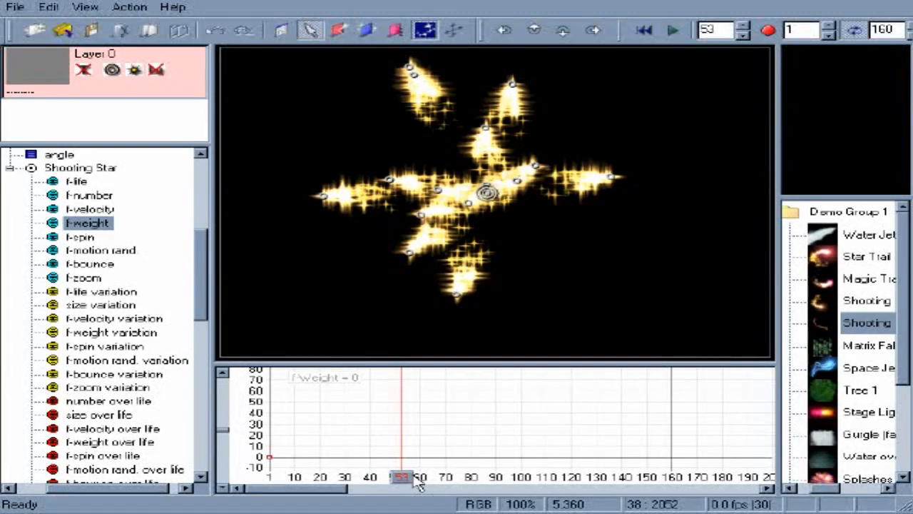
# Try adjusting the f-velocity curve of the Shooting Star emitter inside the super emitter.
pyautogui.click(89, 209)
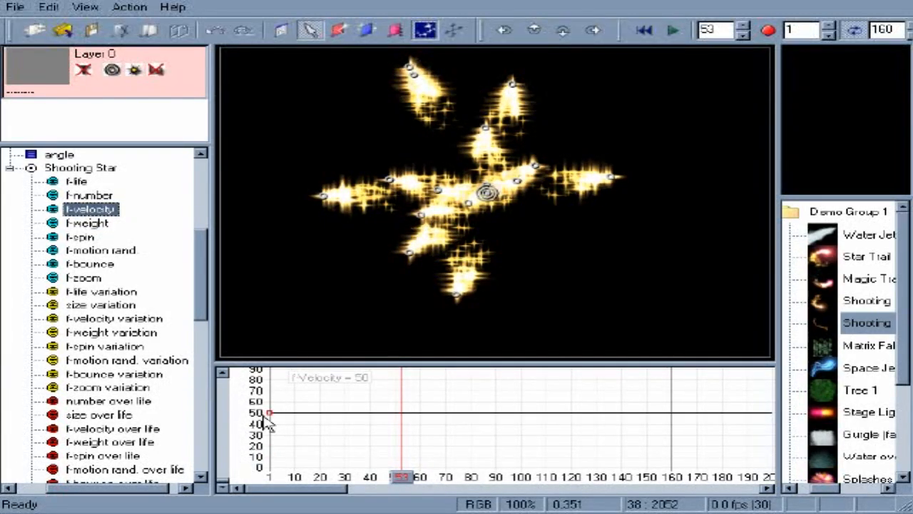
pyautogui.moveTo(269, 427)
pyautogui.mouseDown()
pyautogui.moveTo(275, 455)
pyautogui.moveTo(279, 389)
pyautogui.moveTo(286, 457)
pyautogui.mouseUp()
# Add a Stage Lights emitter from Demo Group 1 at frame 1, at about position 187,259.
pyautogui.click(270, 476)
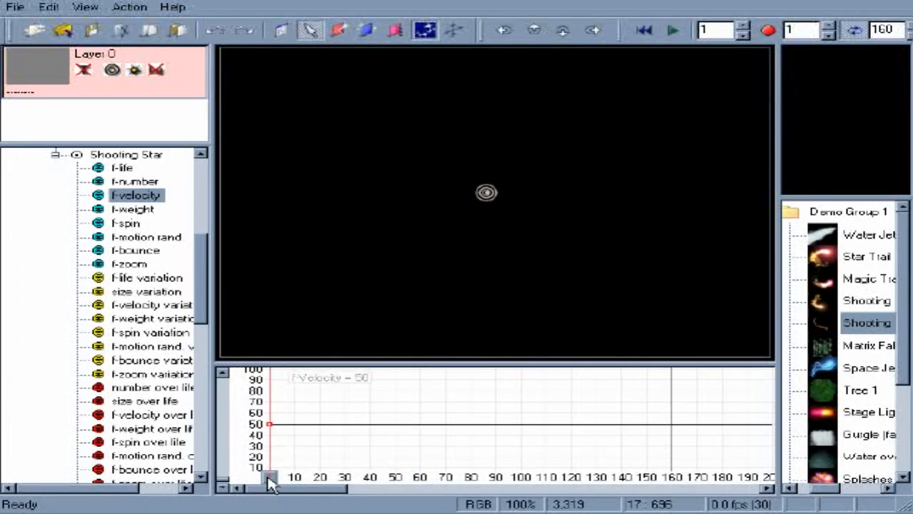
pyautogui.click(844, 415)
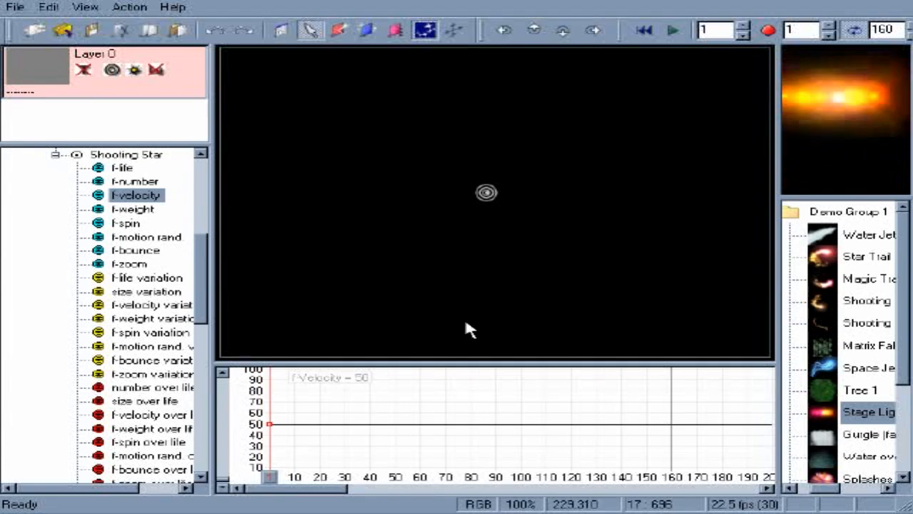
pyautogui.click(434, 272)
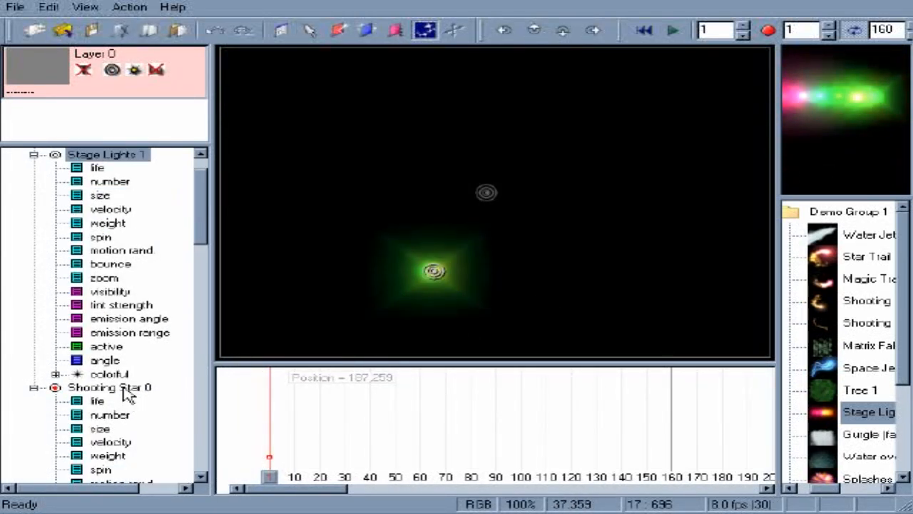
pyautogui.scroll(1, 202, 214)
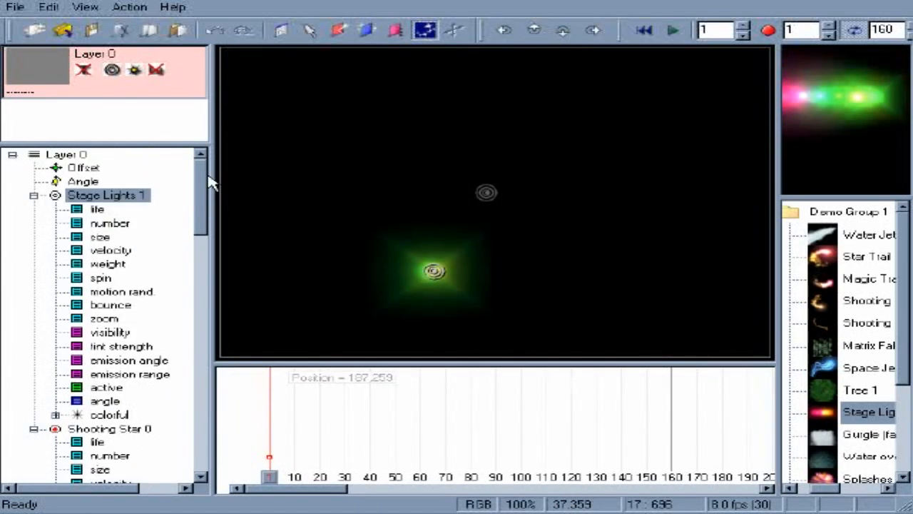
# Add the Stage Lights 1 emitter to the Shooting Star 0 super emitter and play the combined animation up to about frame 71.
pyautogui.rightClick(127, 197)
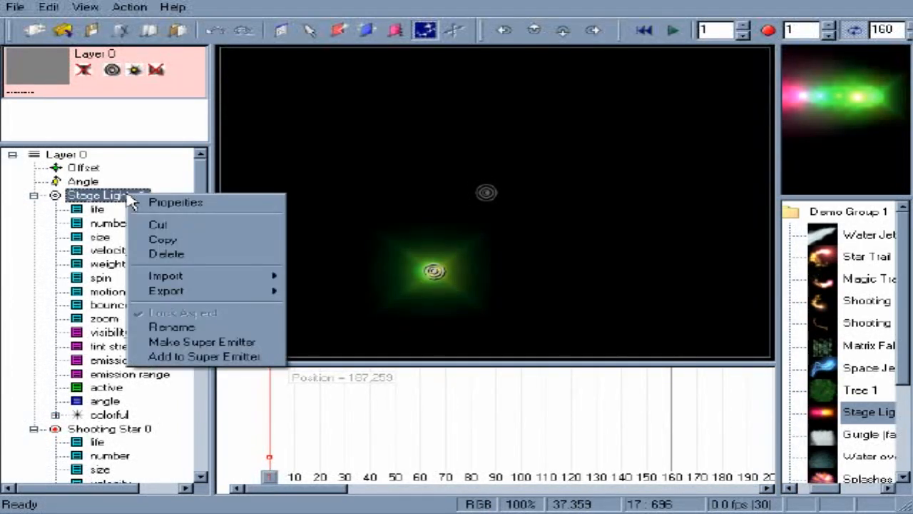
pyautogui.click(249, 356)
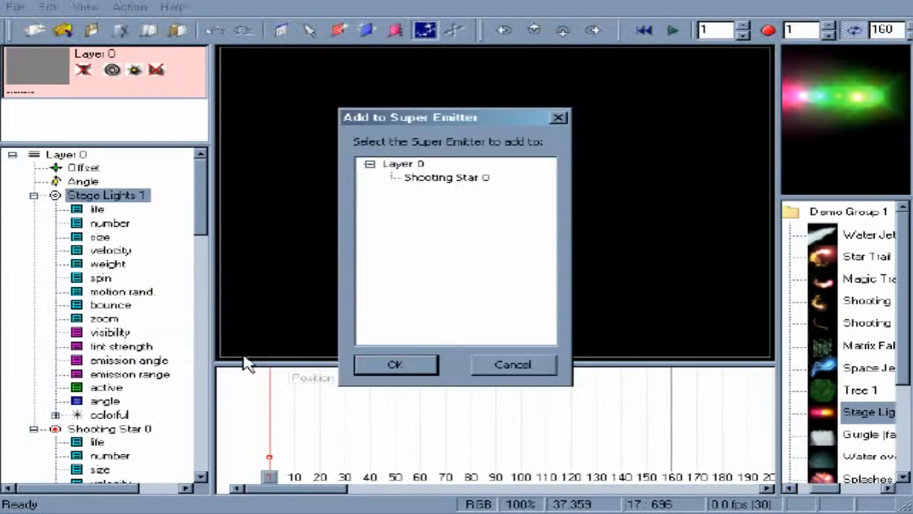
pyautogui.click(460, 178)
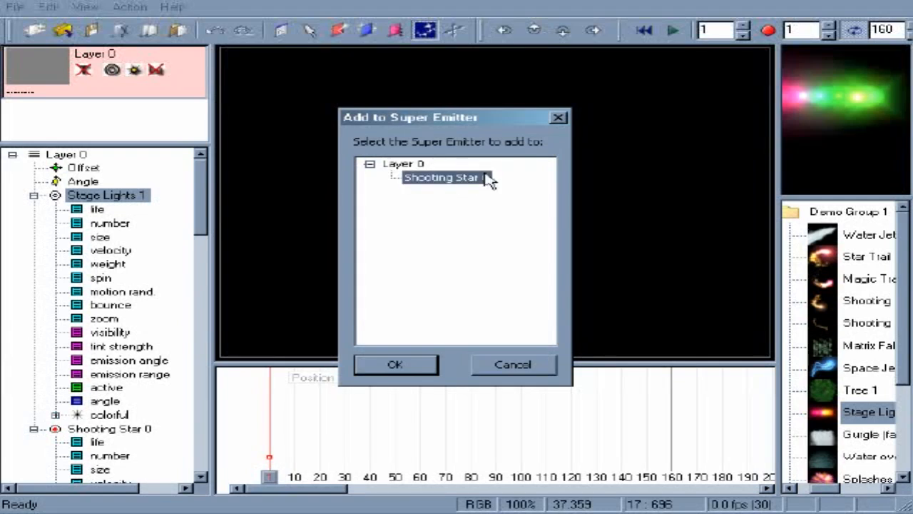
pyautogui.click(381, 370)
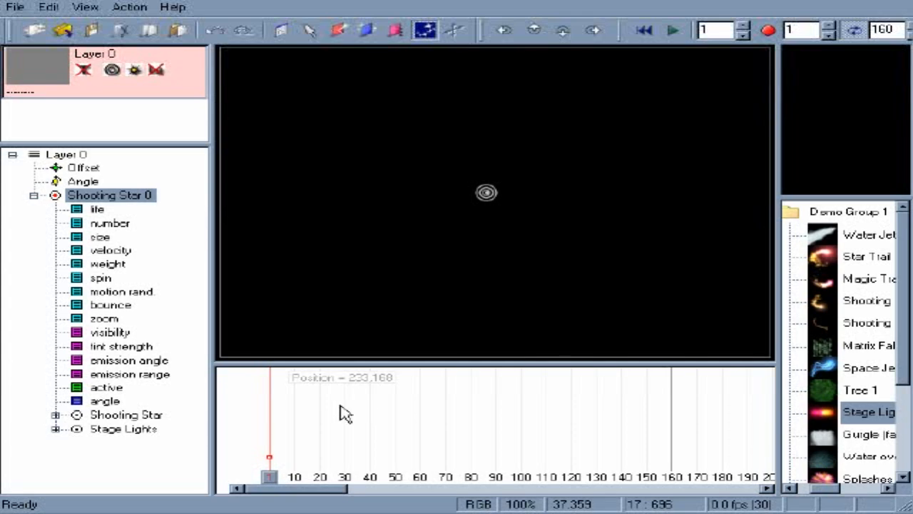
pyautogui.press('space')
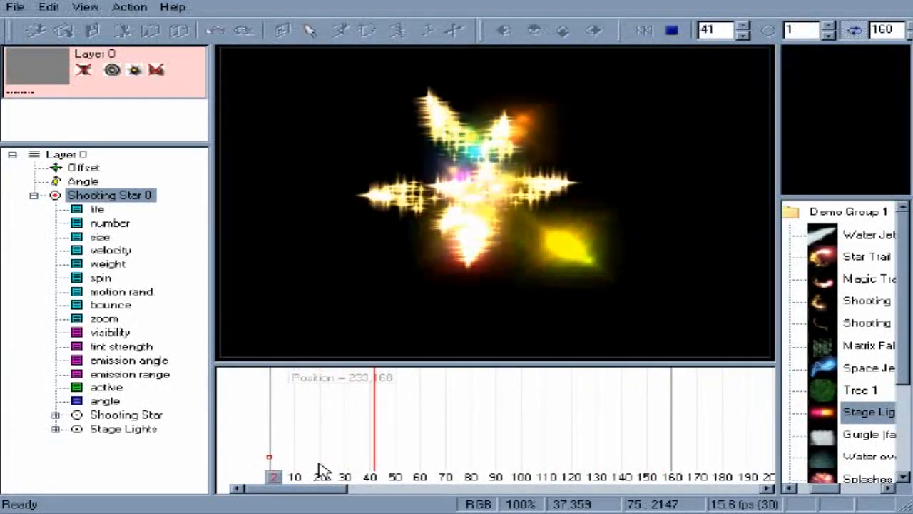
pyautogui.press('space')
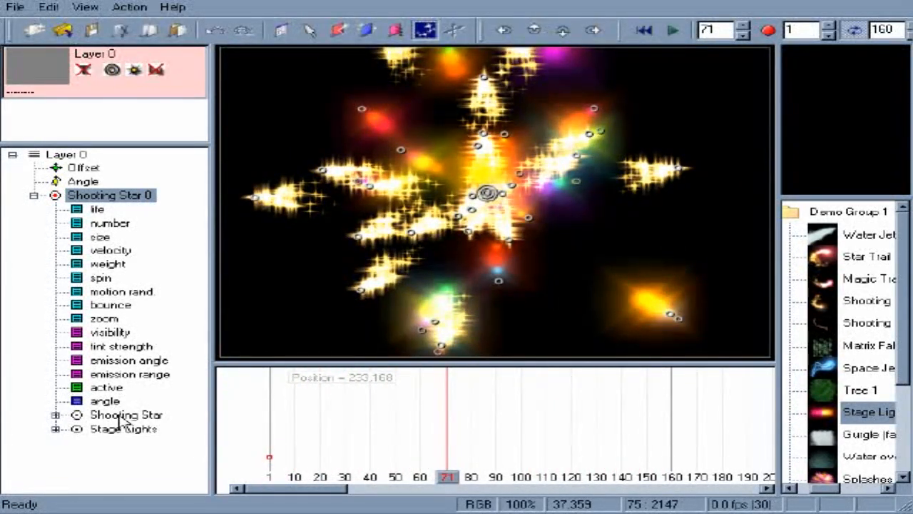
# Raise the f-weight of the Shooting Star emitter inside the super emitter to about 189 and play the animation to about frame 113.
pyautogui.click(125, 416)
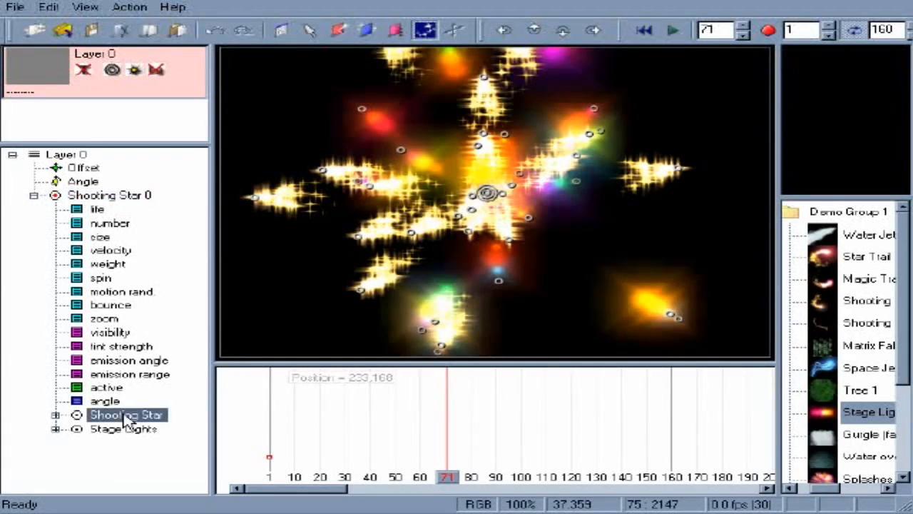
pyautogui.click(56, 415)
pyautogui.moveTo(107, 488); pyautogui.dragTo(142, 503)
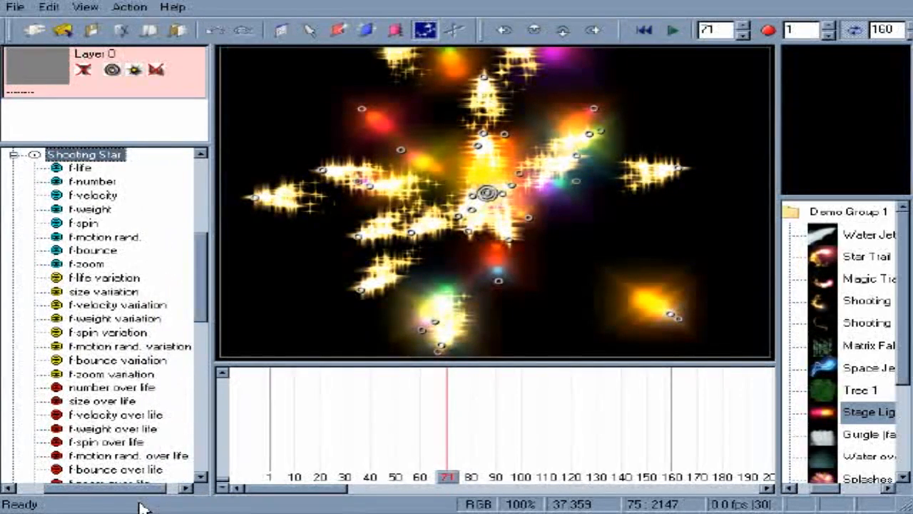
pyautogui.click(93, 209)
pyautogui.moveTo(270, 381); pyautogui.dragTo(279, 371)
pyautogui.press('space')
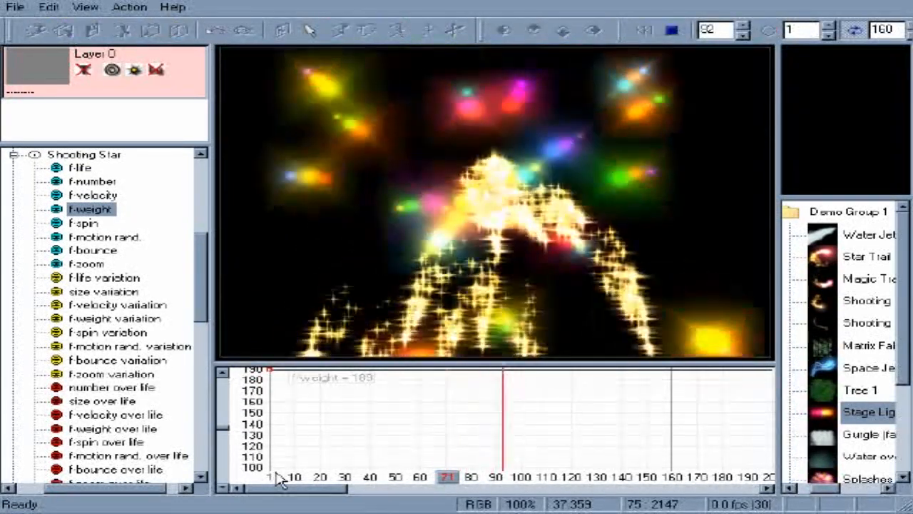
pyautogui.press('space')
# Expand the Stage Lights emitter inside the super emitter, adjust its f-zoom at frame 1 and play the animation.
pyautogui.moveTo(206, 270); pyautogui.dragTo(208, 226)
pyautogui.click(54, 307)
pyautogui.click(117, 430)
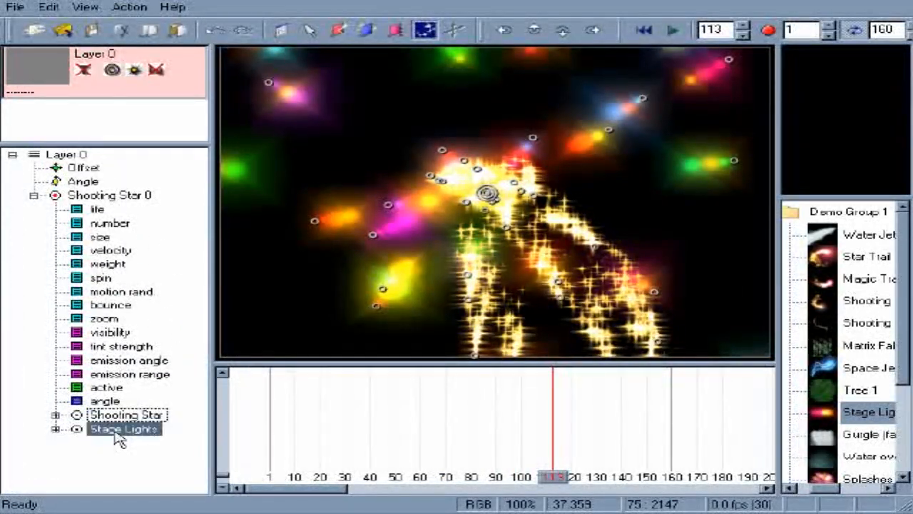
pyautogui.click(55, 429)
pyautogui.click(153, 373)
pyautogui.click(130, 264)
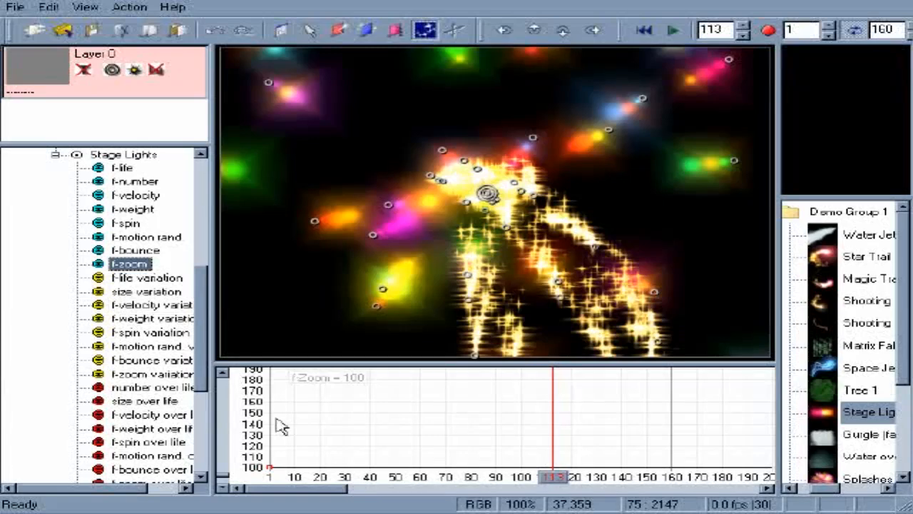
pyautogui.moveTo(273, 471)
pyautogui.mouseDown()
pyautogui.moveTo(270, 397)
pyautogui.moveTo(266, 467)
pyautogui.mouseUp()
pyautogui.press('space')
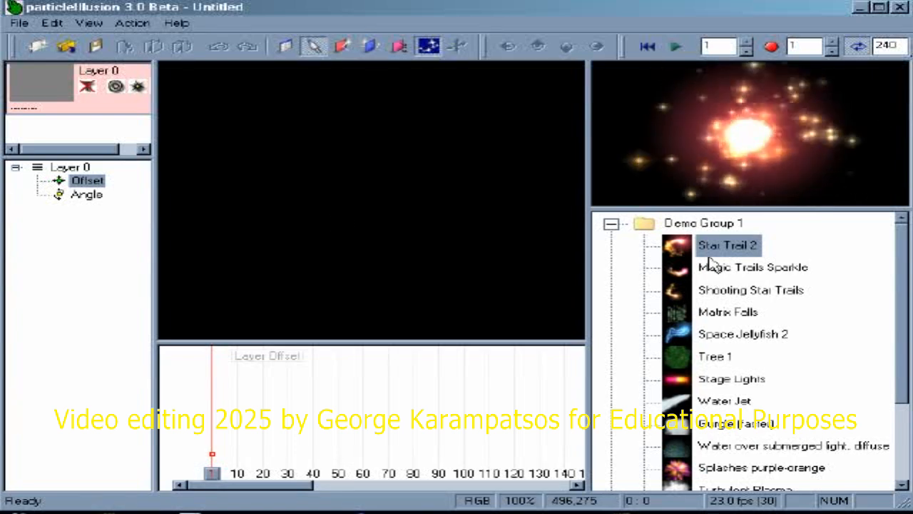
# Open the emitter library manager and reposition the Star Trail 2 emitter within its preview.
pyautogui.rightClick(698, 245)
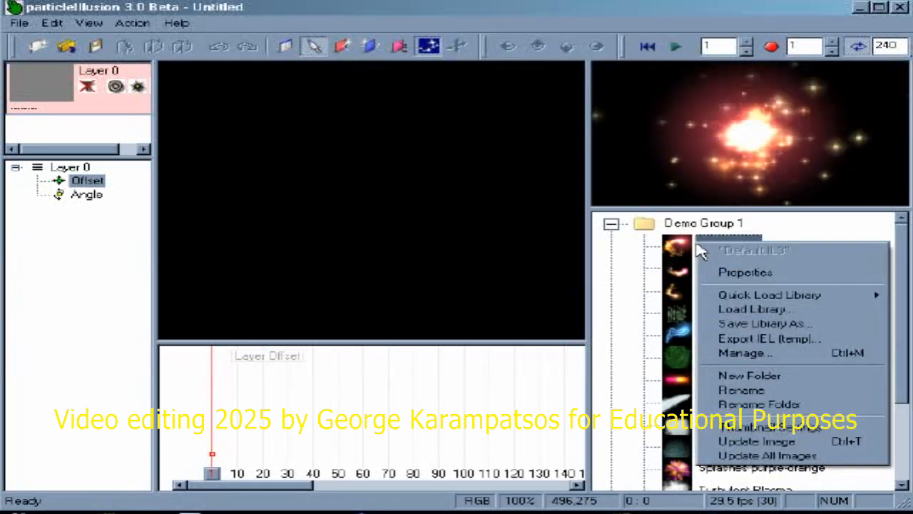
pyautogui.click(745, 355)
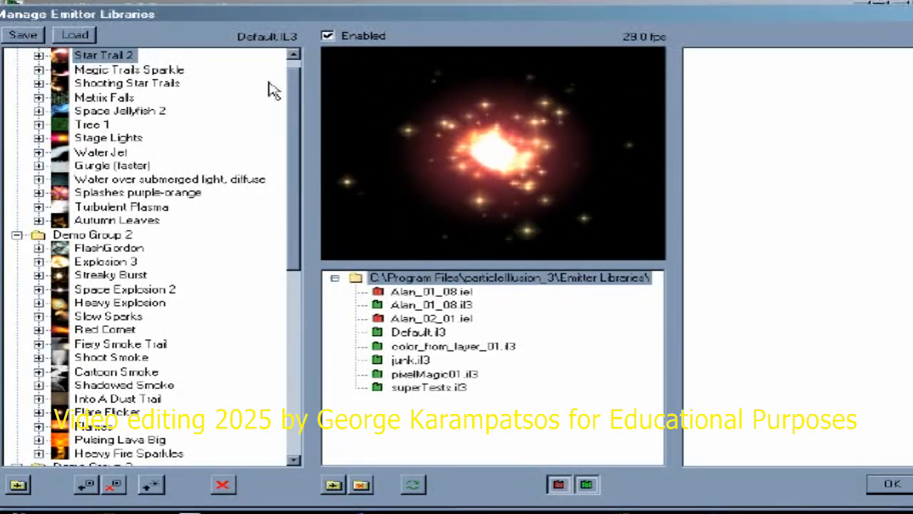
pyautogui.moveTo(291, 92)
pyautogui.mouseDown()
pyautogui.moveTo(292, 269)
pyautogui.moveTo(281, 271)
pyautogui.moveTo(264, 68)
pyautogui.mouseUp()
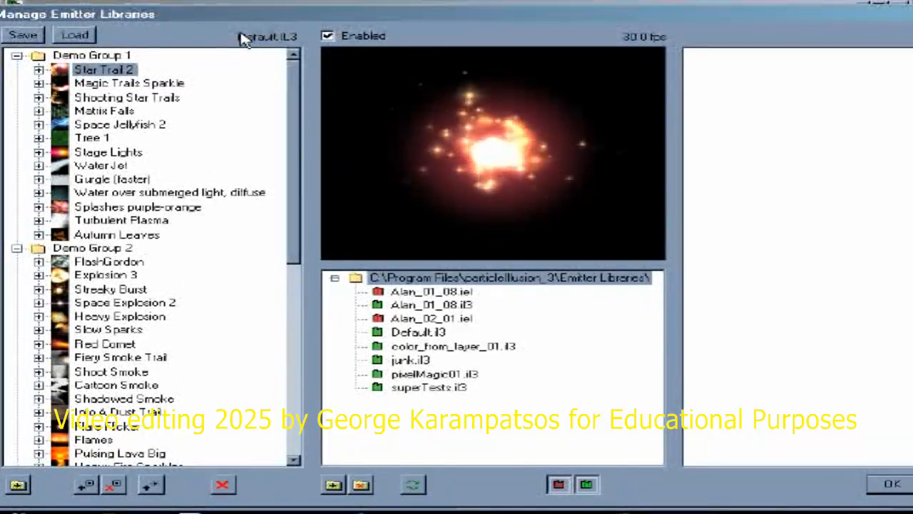
pyautogui.moveTo(493, 60)
pyautogui.mouseDown()
pyautogui.moveTo(418, 108)
pyautogui.moveTo(514, 157)
pyautogui.moveTo(481, 216)
pyautogui.moveTo(418, 153)
pyautogui.moveTo(495, 90)
pyautogui.moveTo(486, 149)
pyautogui.moveTo(562, 147)
pyautogui.mouseUp()
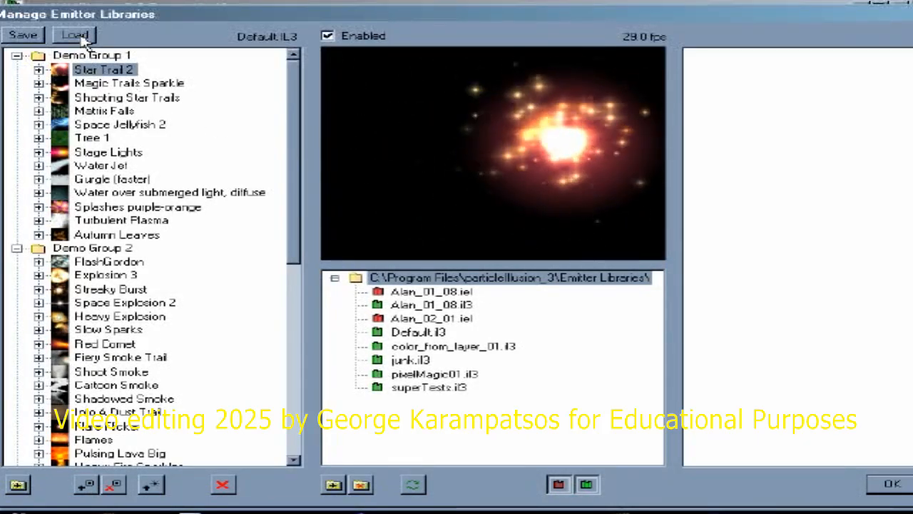
# Load the junk.il3 emitter library into the library manager.
pyautogui.click(77, 35)
pyautogui.click(300, 174)
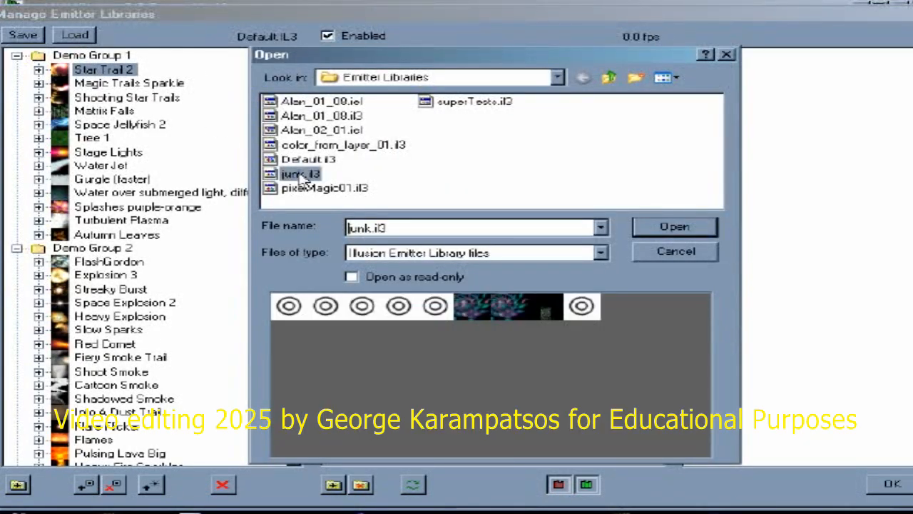
pyautogui.click(679, 227)
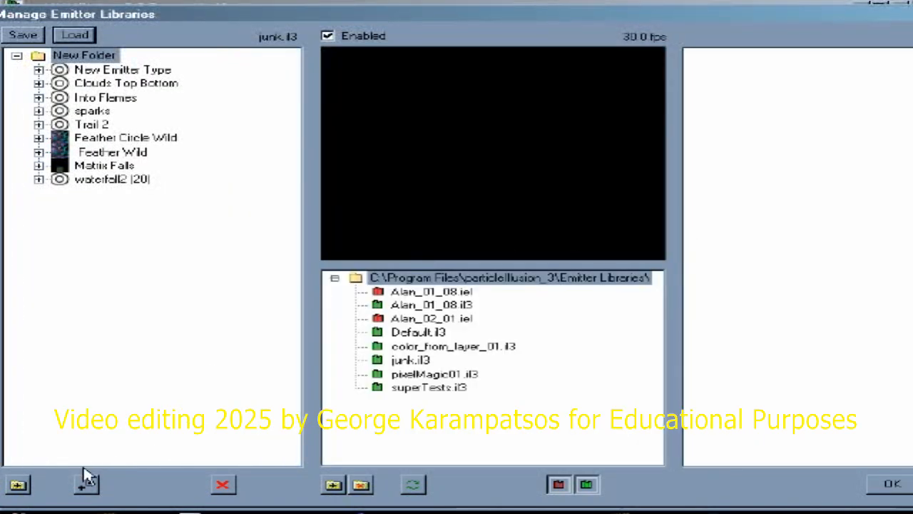
# Create a folder named test in the junk.il3 library and delete it again.
pyautogui.click(18, 485)
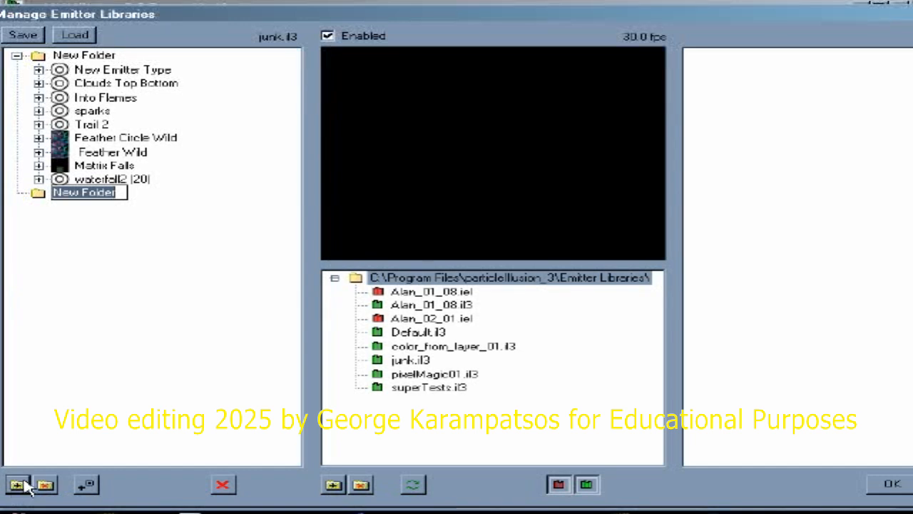
pyautogui.write('test')
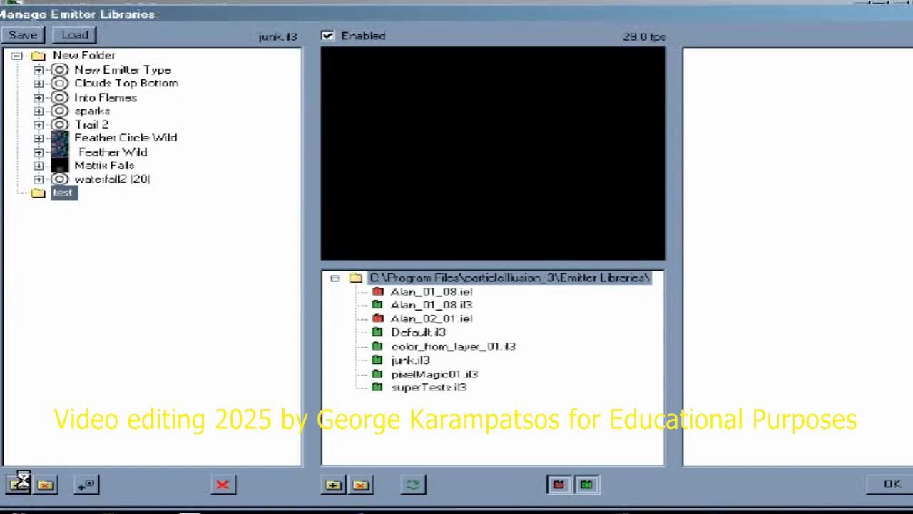
pyautogui.click(55, 488)
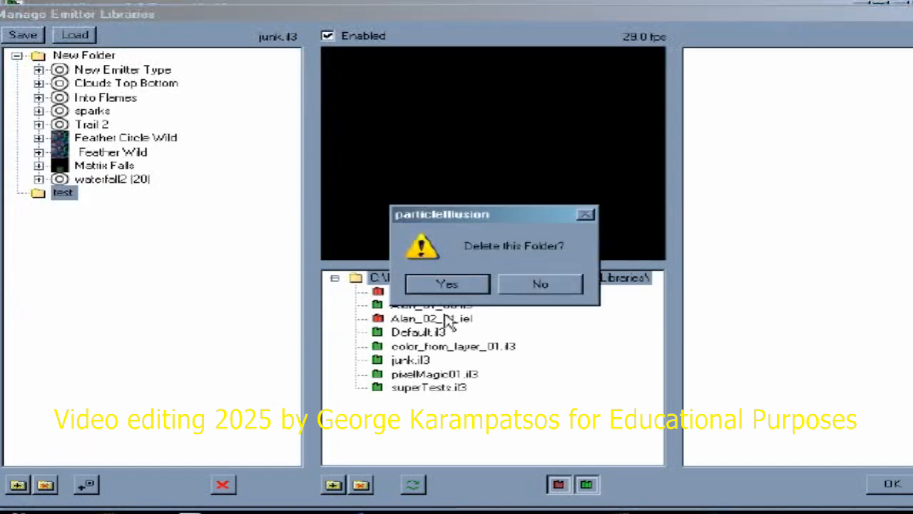
pyautogui.click(447, 283)
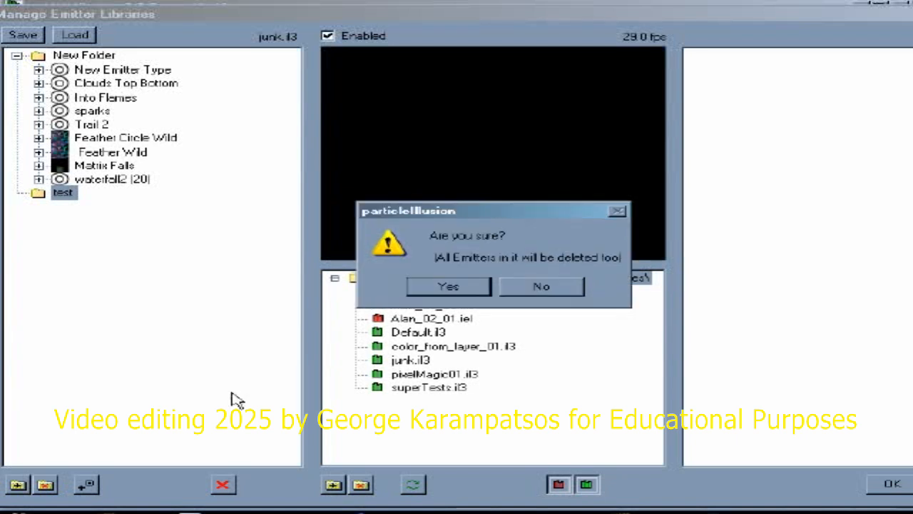
pyautogui.click(449, 287)
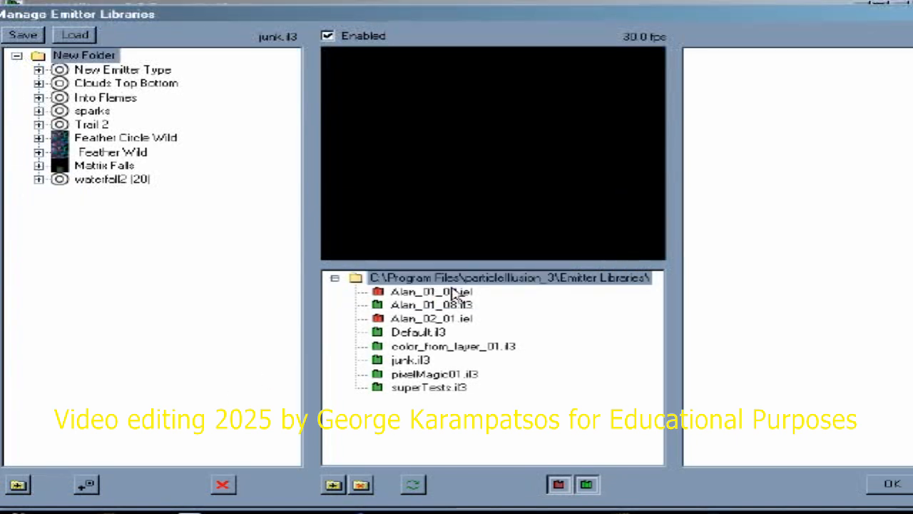
# Add a new emitter with the default name to New Folder in the junk.il3 library and delete it again.
pyautogui.click(86, 486)
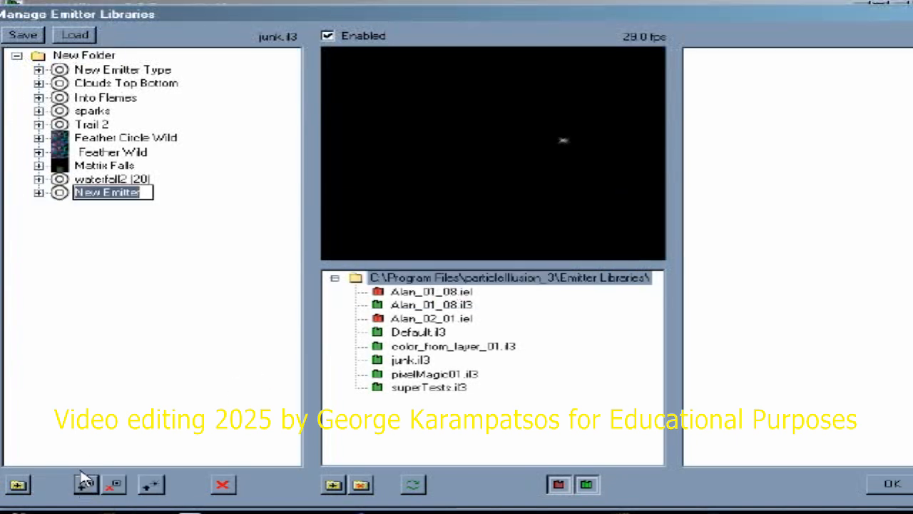
pyautogui.press('Return')
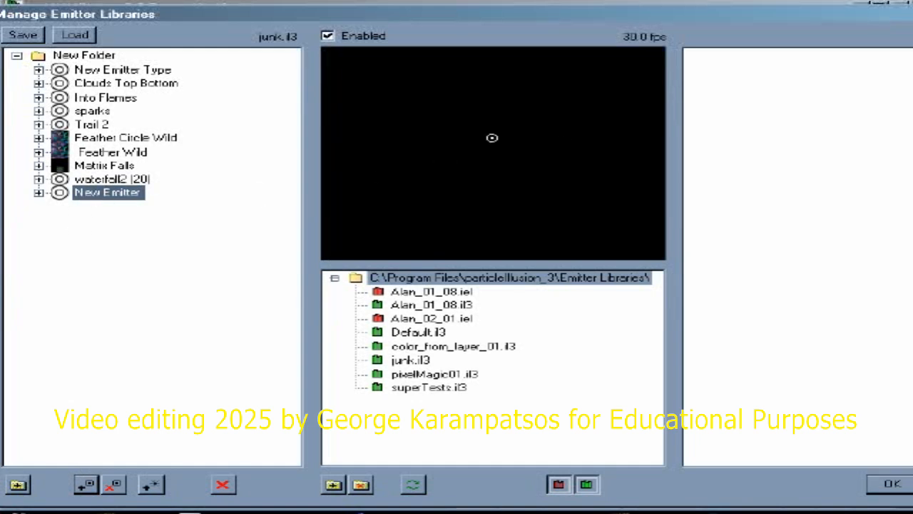
pyautogui.click(117, 486)
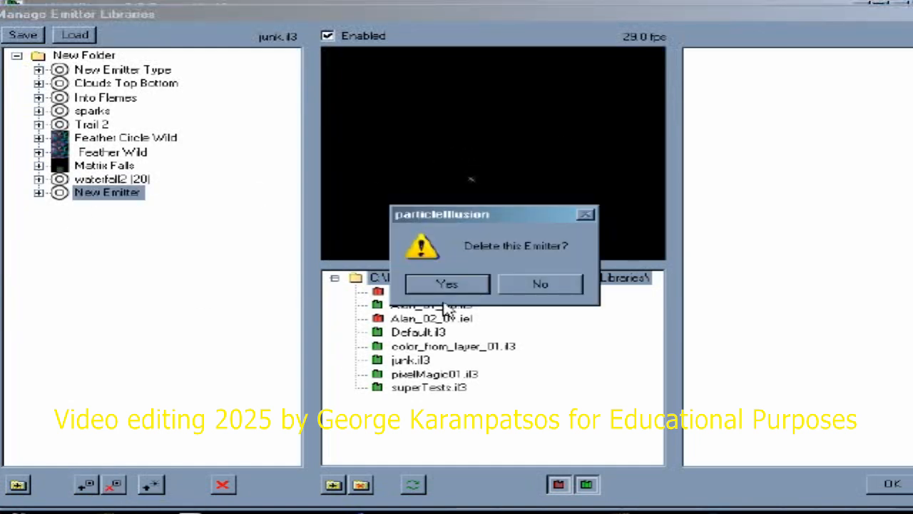
pyautogui.click(448, 284)
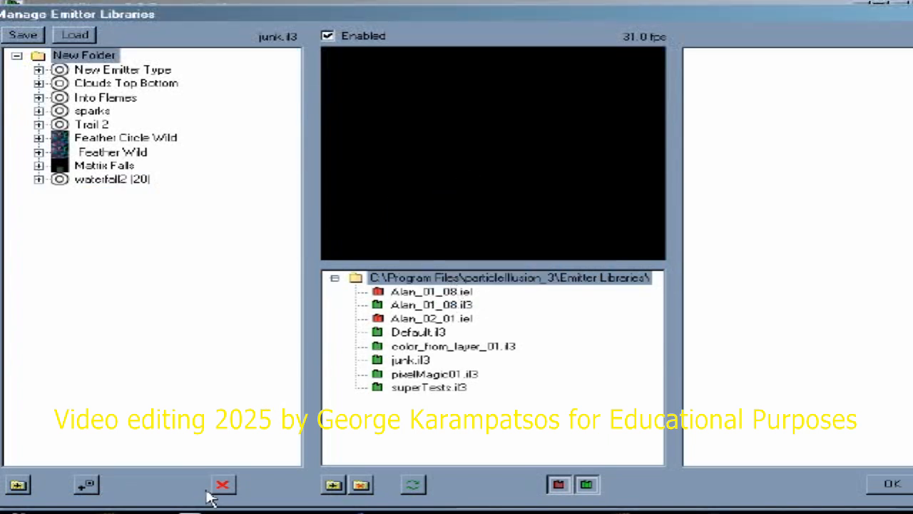
# Add a particle type to the waterfall2 (20) emitter by duplicating its Copy of mist particle type.
pyautogui.click(39, 180)
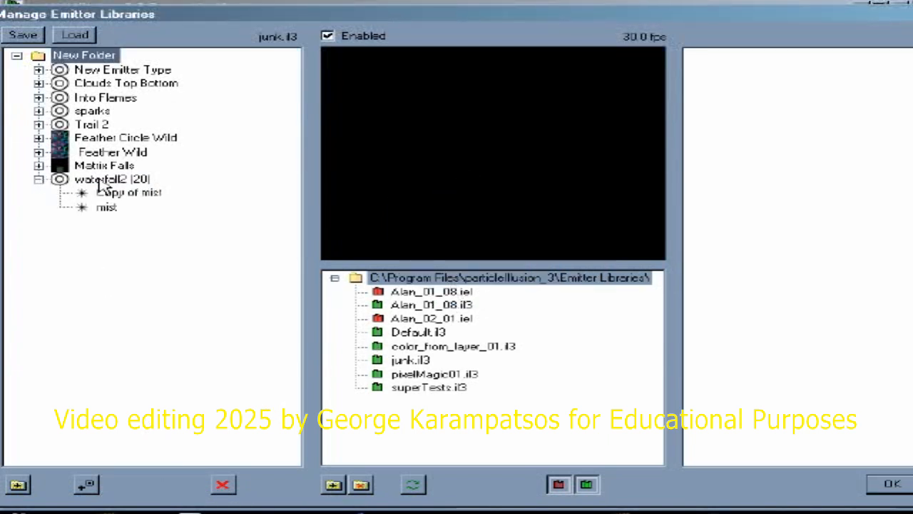
pyautogui.click(111, 194)
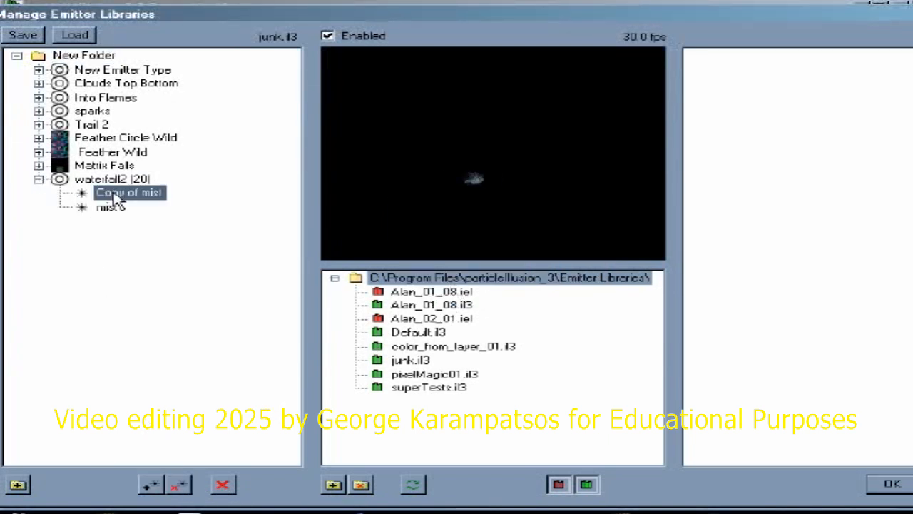
pyautogui.click(163, 485)
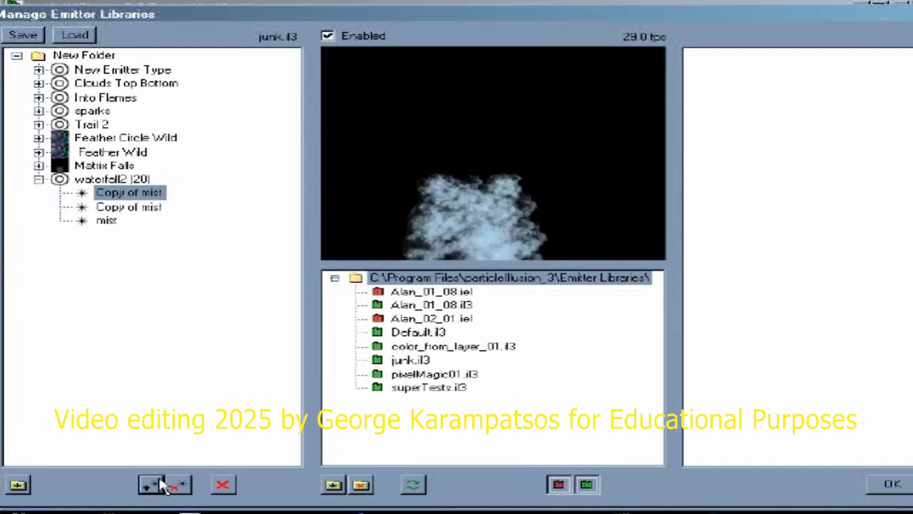
# Delete the selected Copy of mist particle type from waterfall2 (20) and clear all emitters from the junk.il3 library.
pyautogui.click(179, 485)
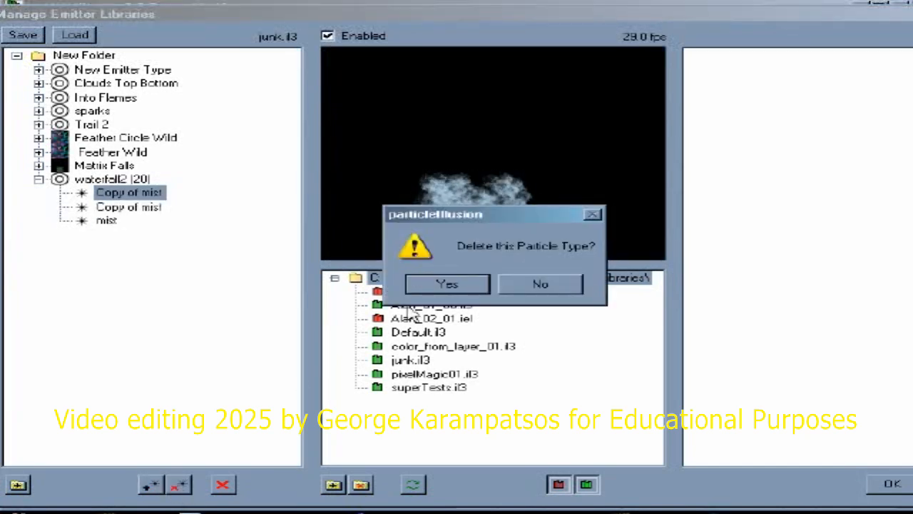
pyautogui.click(436, 286)
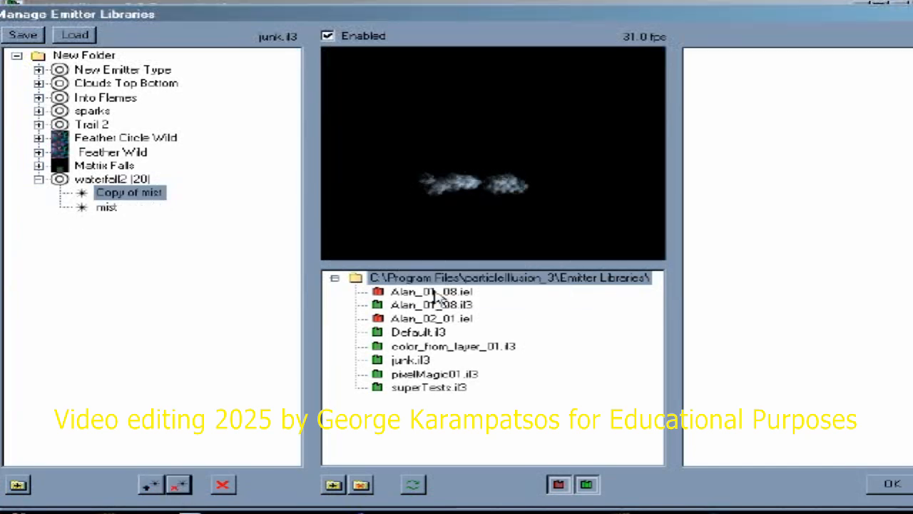
pyautogui.click(224, 485)
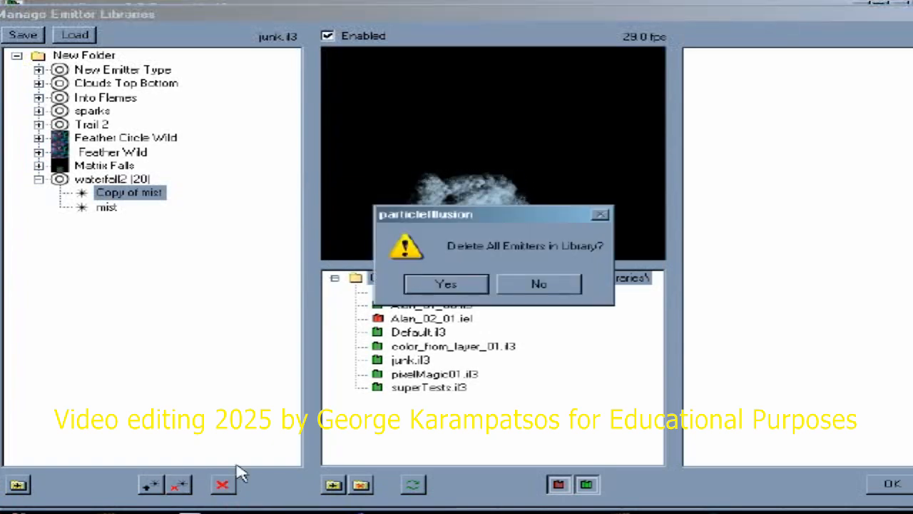
pyautogui.click(447, 285)
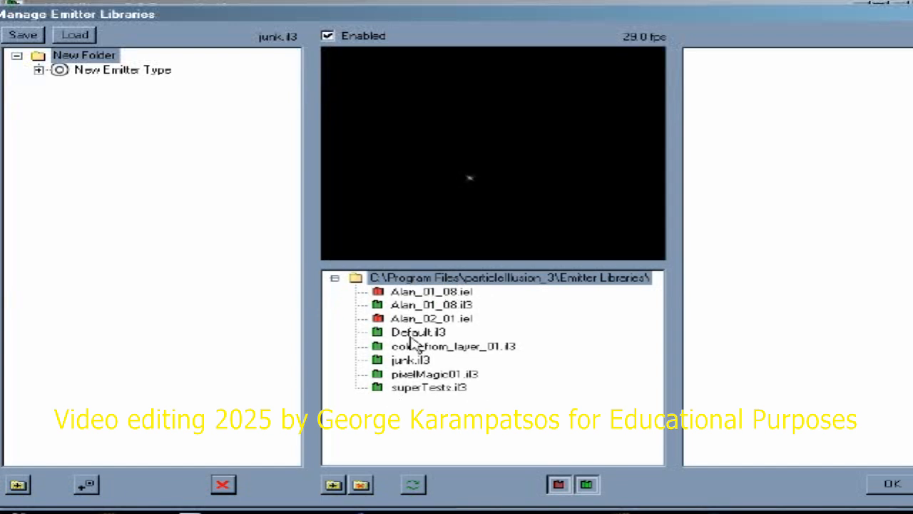
# Add the E:\Illusion3Tests\libraryManager folder to the library manager's list of emitter library folders by opening its abstract01.il3 file.
pyautogui.click(333, 485)
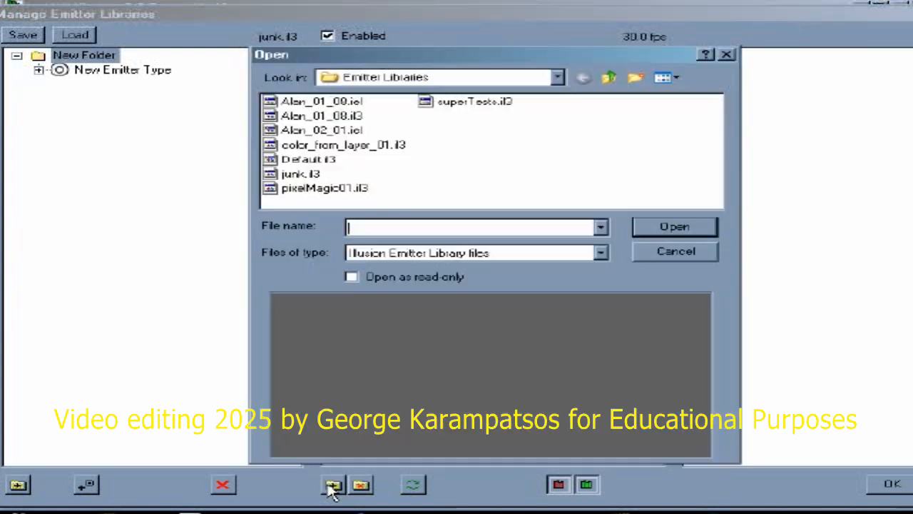
pyautogui.click(459, 82)
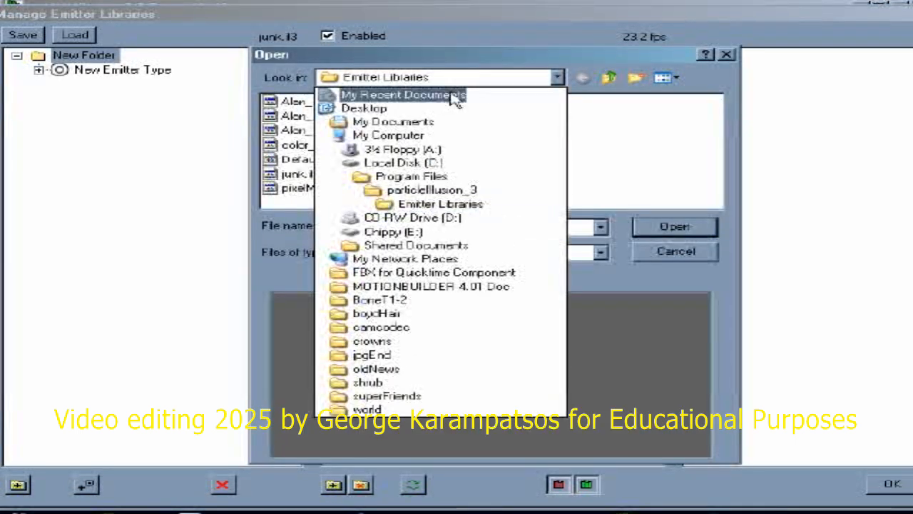
pyautogui.click(412, 234)
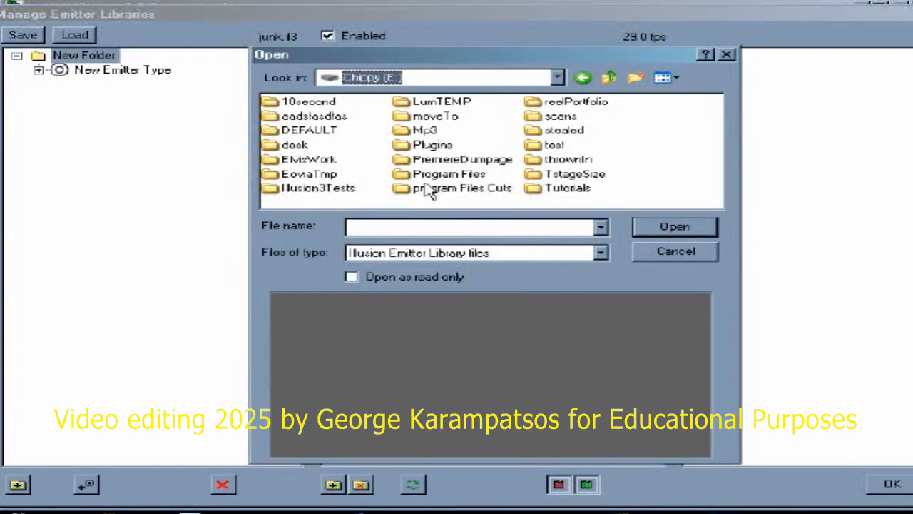
pyautogui.doubleClick(344, 190)
pyautogui.doubleClick(332, 161)
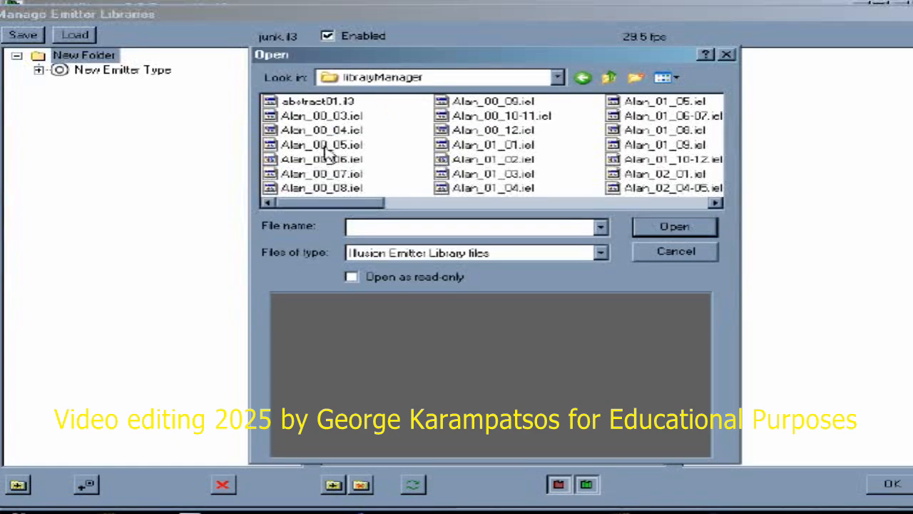
pyautogui.click(324, 102)
pyautogui.moveTo(303, 205)
pyautogui.mouseDown()
pyautogui.moveTo(659, 204)
pyautogui.moveTo(300, 207)
pyautogui.mouseUp()
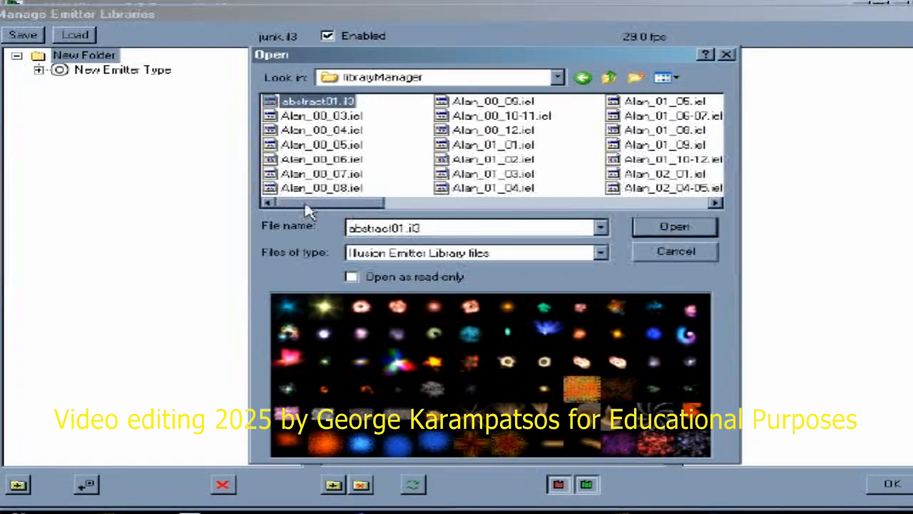
pyautogui.click(659, 235)
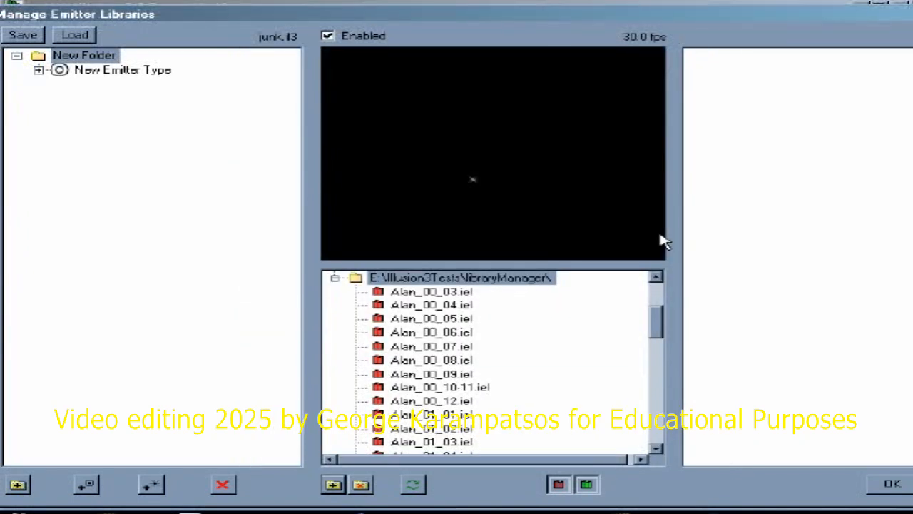
# Preview emitters from the Alan_00_05.iel library and add its Red Comet and Stage Lights emitters to New Folder in junk.il3.
pyautogui.moveTo(647, 330); pyautogui.dragTo(657, 296)
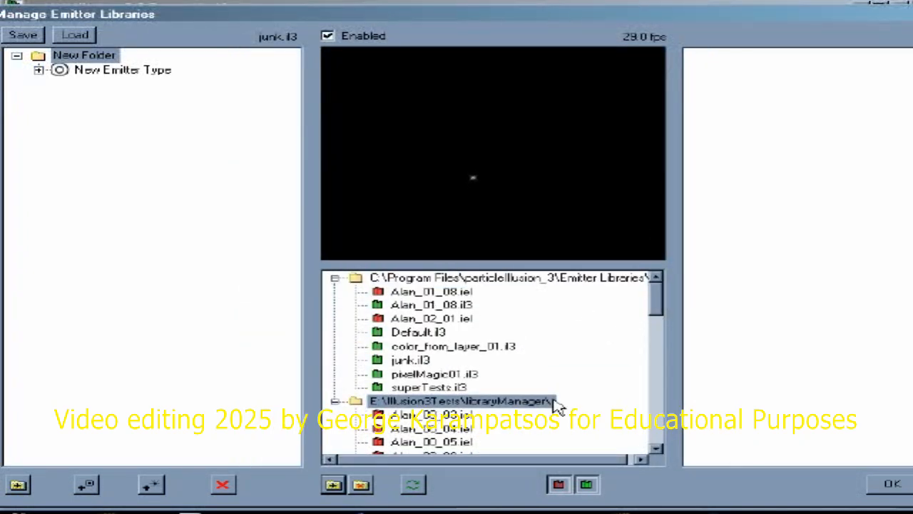
pyautogui.scroll(-4, 660, 314)
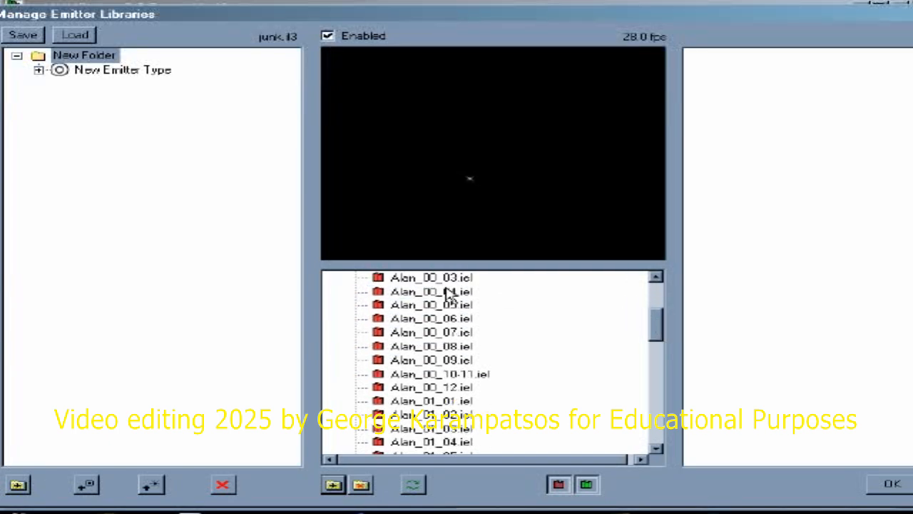
pyautogui.click(448, 293)
pyautogui.click(450, 305)
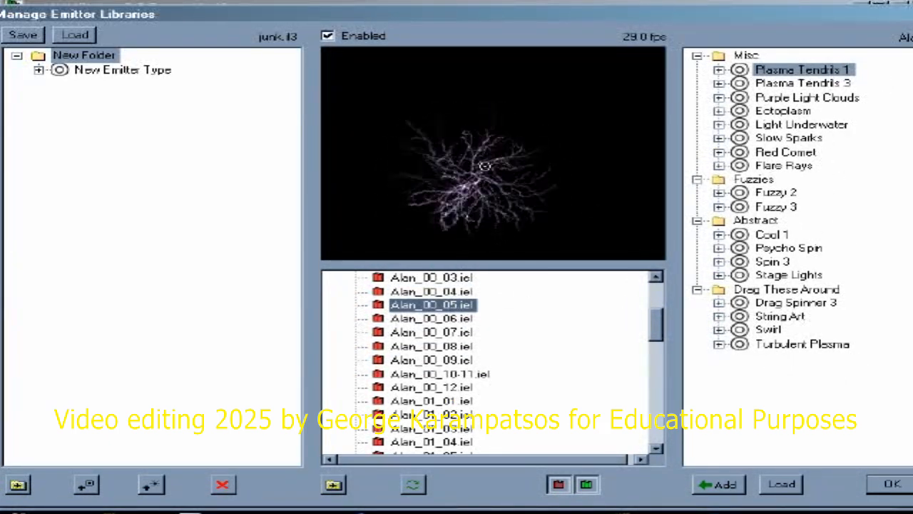
pyautogui.click(804, 112)
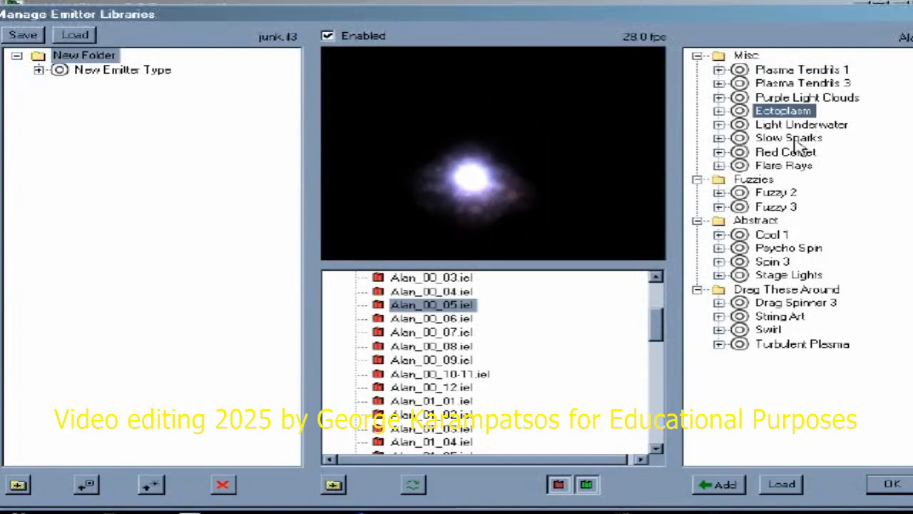
pyautogui.click(798, 157)
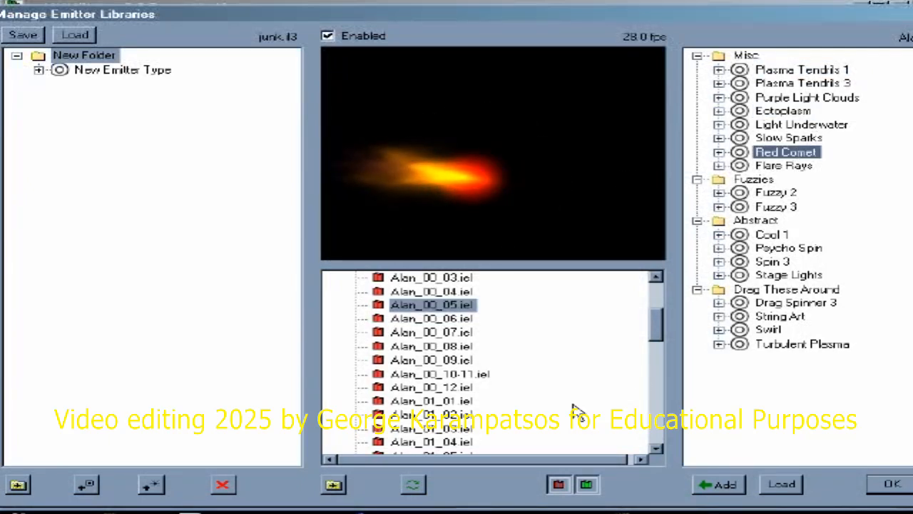
pyautogui.scroll(-1, 663, 360)
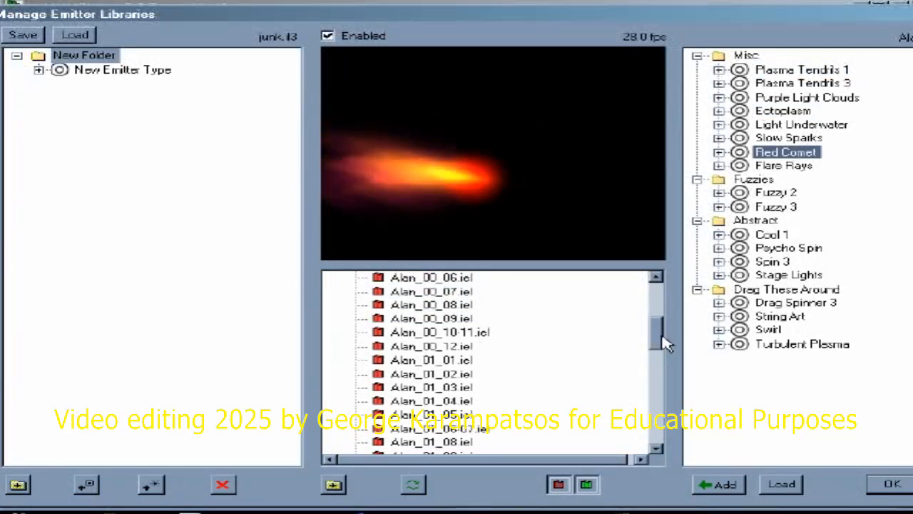
pyautogui.click(742, 486)
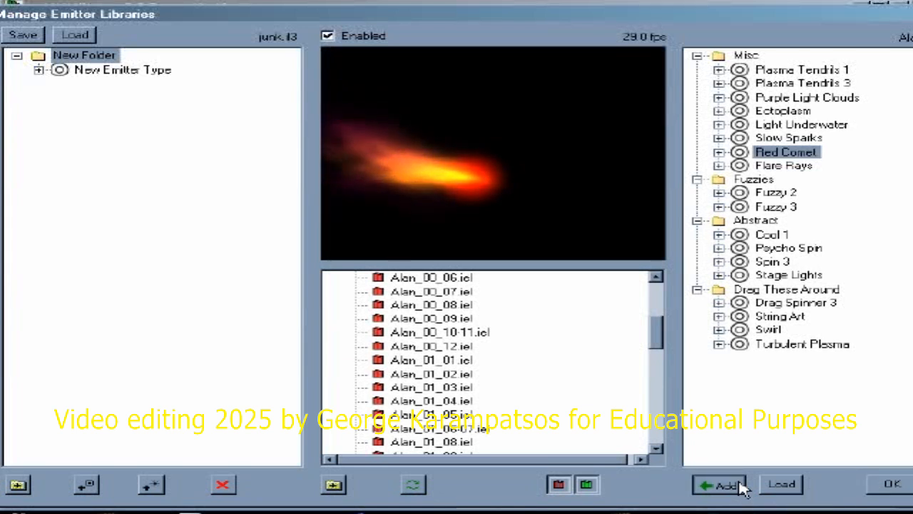
pyautogui.click(107, 83)
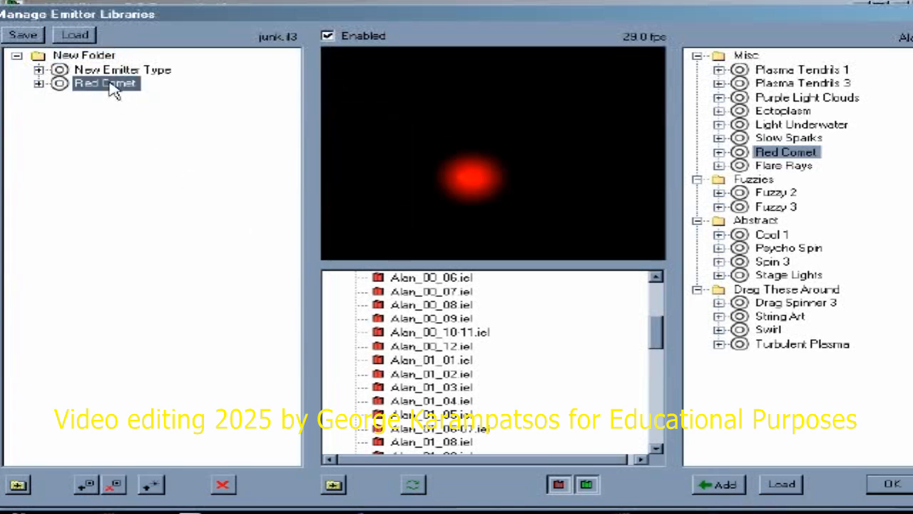
pyautogui.click(776, 277)
pyautogui.click(706, 483)
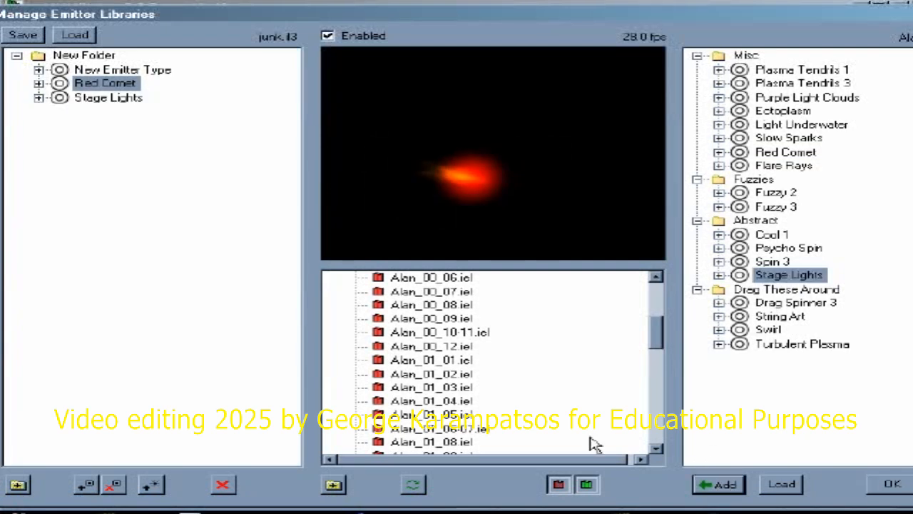
# Add the Tentacles Example emitter from the creatures01.il3 library to New Folder in junk.il3.
pyautogui.scroll(-8, 654, 360)
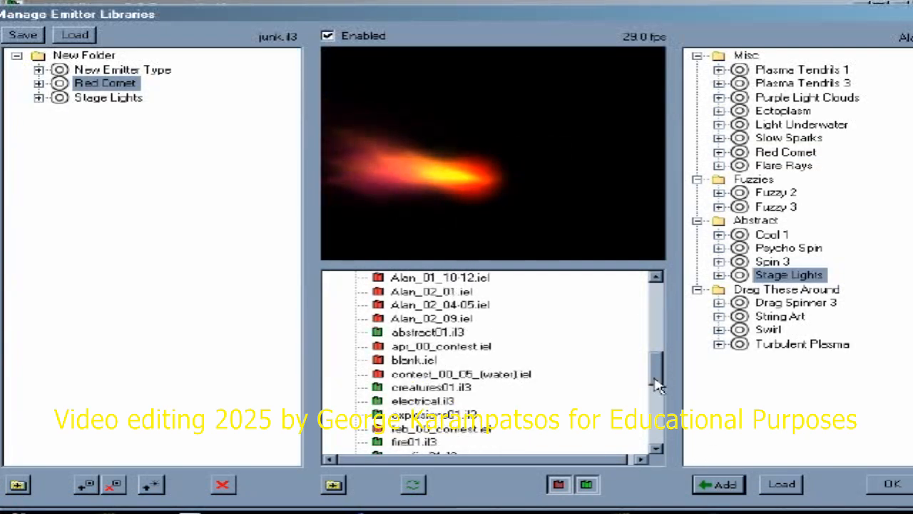
pyautogui.click(436, 359)
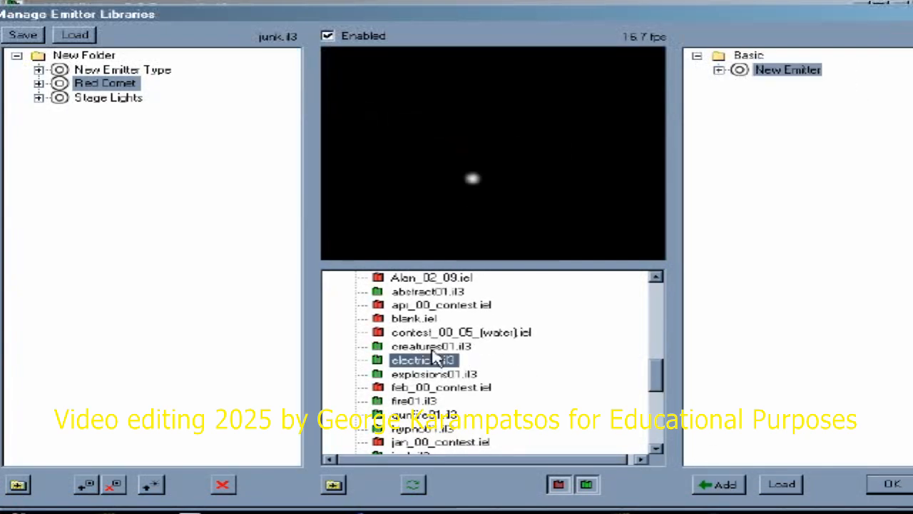
pyautogui.click(434, 347)
pyautogui.click(762, 249)
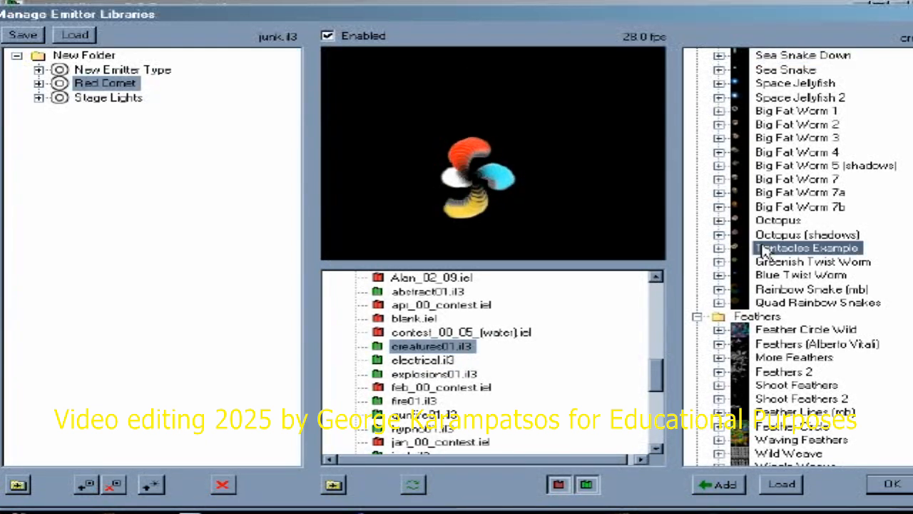
pyautogui.click(726, 486)
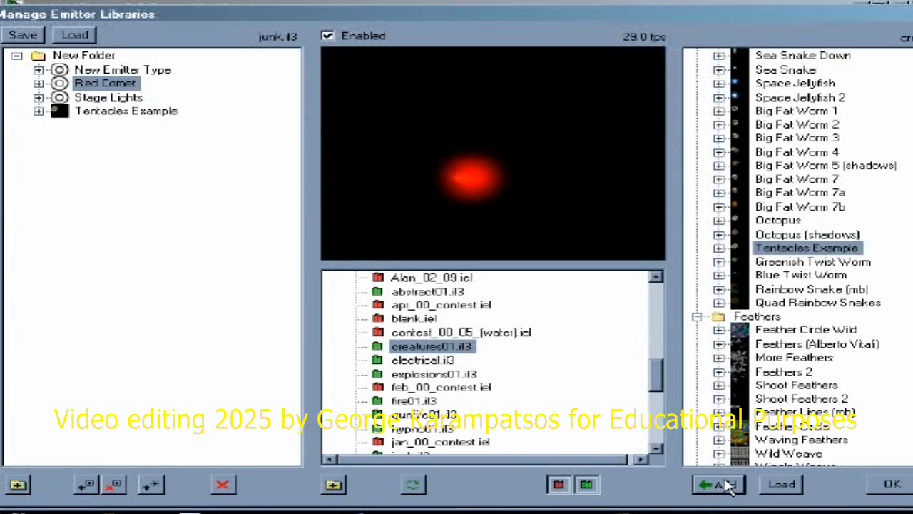
# Add the Paintfight emitter from the misc01.il3 library to New Folder in junk.il3 and preview it.
pyautogui.moveTo(658, 376); pyautogui.dragTo(662, 398)
pyautogui.click(432, 388)
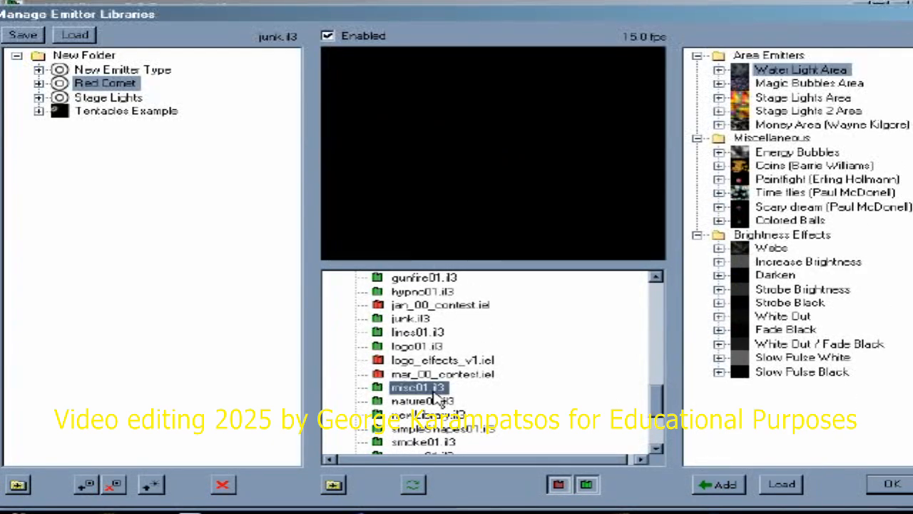
pyautogui.click(809, 182)
pyautogui.click(723, 485)
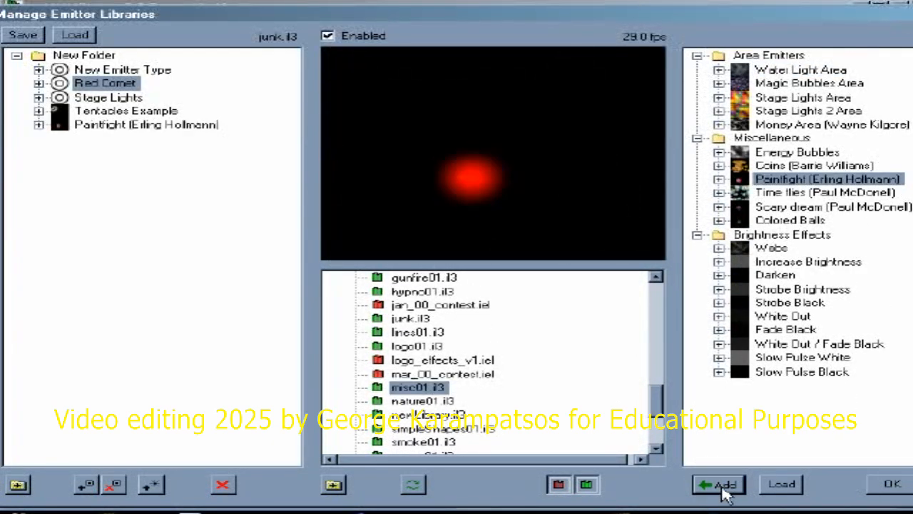
pyautogui.click(181, 127)
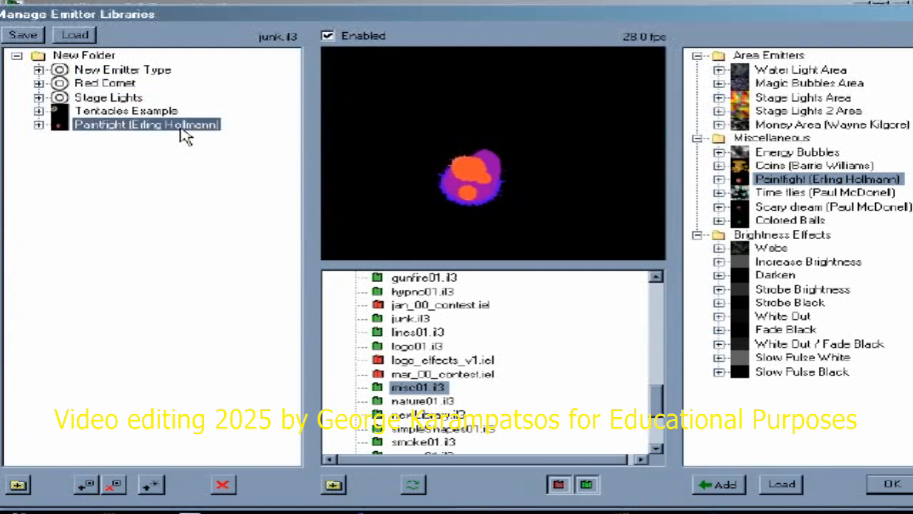
# Copy the colorful particle type from the Stage Lights emitter into the Tentacles Example emitter and preview the combined emitter.
pyautogui.click(38, 98)
pyautogui.click(38, 83)
pyautogui.click(124, 100)
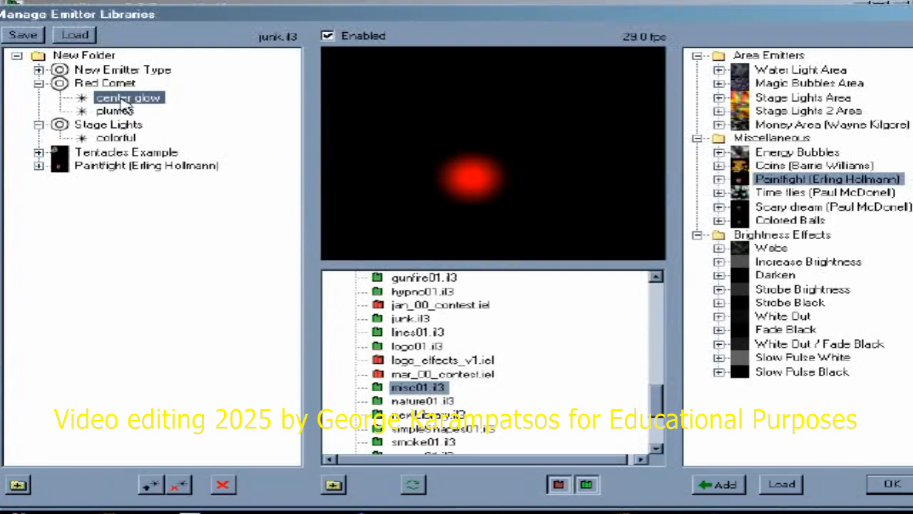
pyautogui.click(39, 152)
pyautogui.click(133, 166)
pyautogui.moveTo(120, 142); pyautogui.dragTo(134, 172)
pyautogui.click(126, 154)
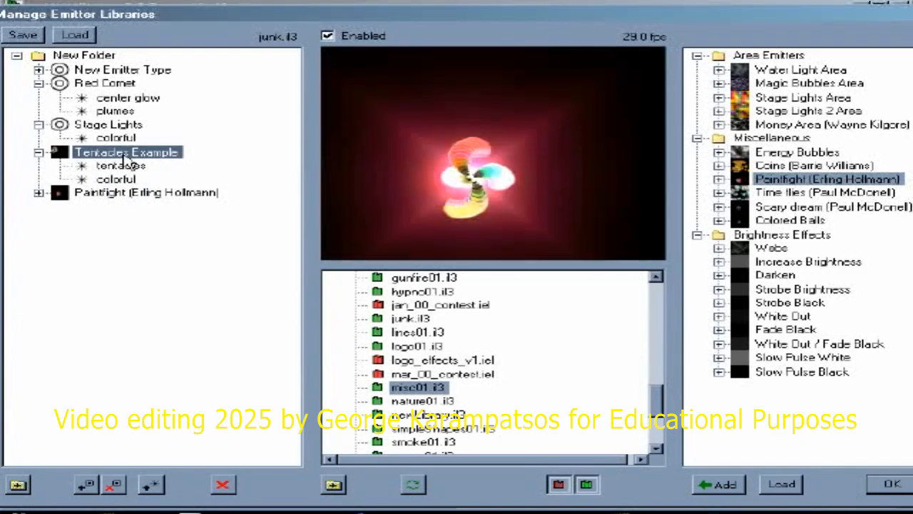